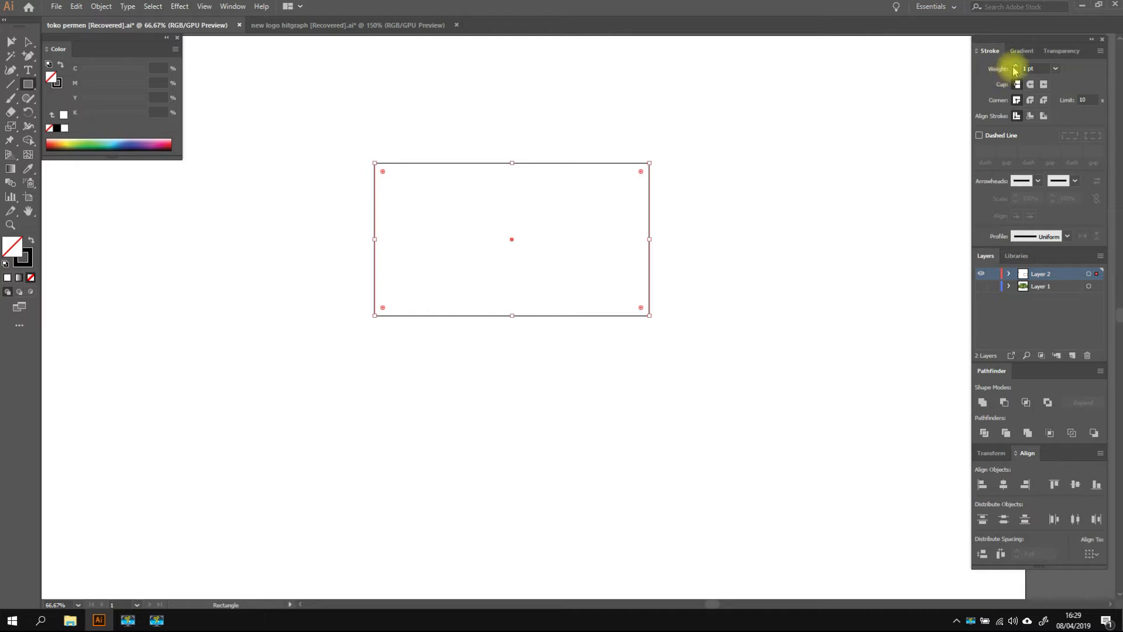
Set the rectangle's stroke weight to 40 pt and round all four of its corners heavily.
click(1015, 67)
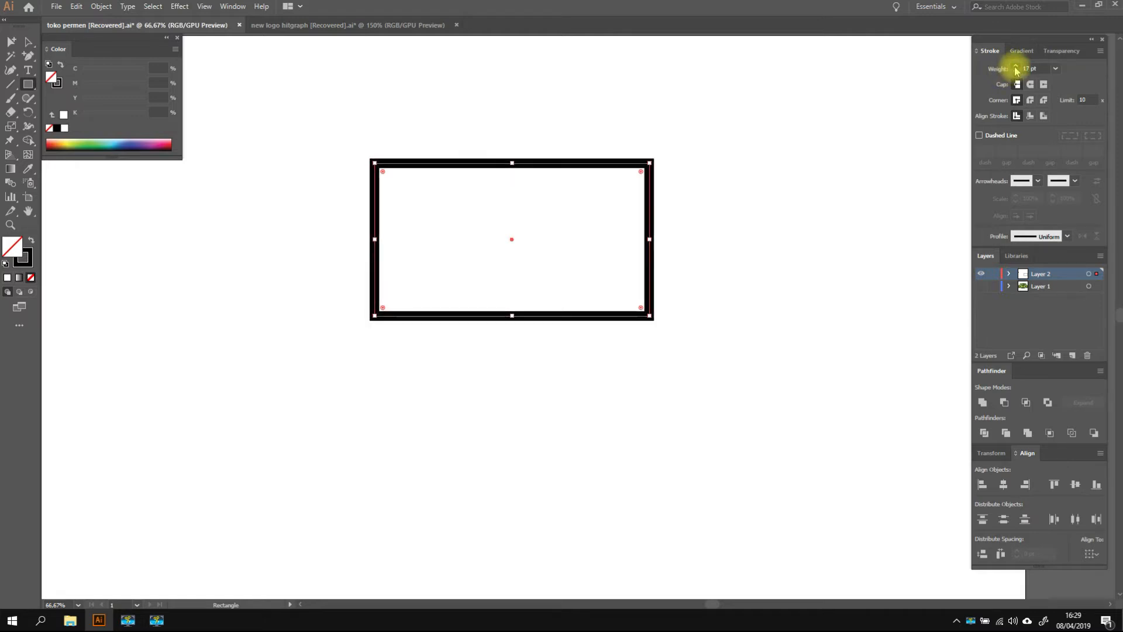
key(a)
drag(642, 174, 598, 214)
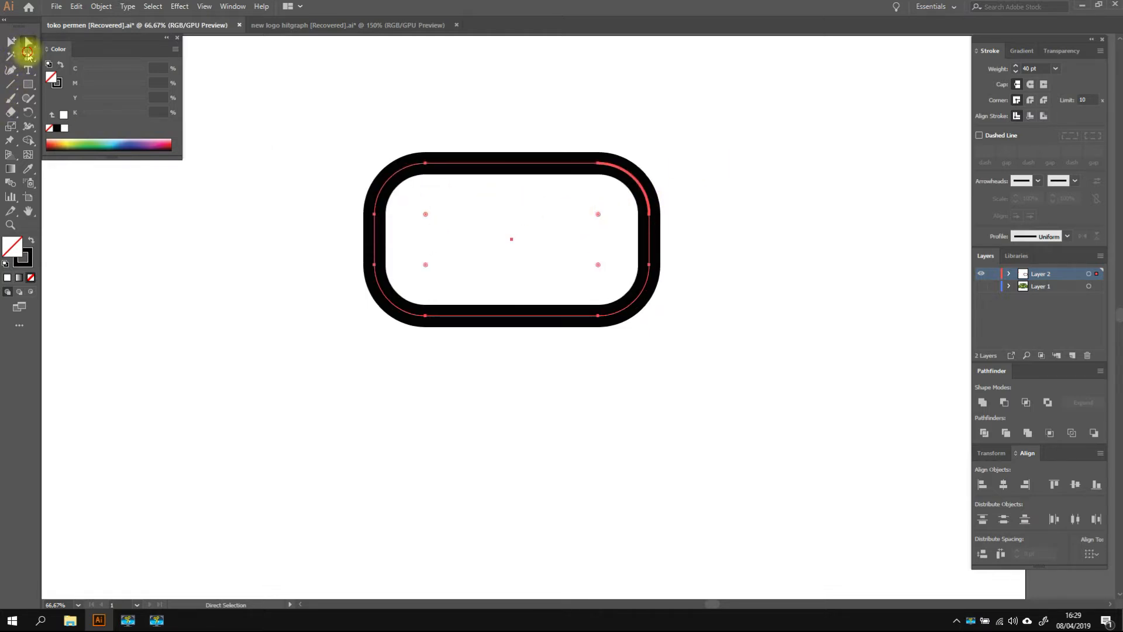
Draw the left candy wrapper end with the Pen tool as a flared, zigzag-edged path starting and ending on the rounded rectangle.
click(27, 56)
click(11, 60)
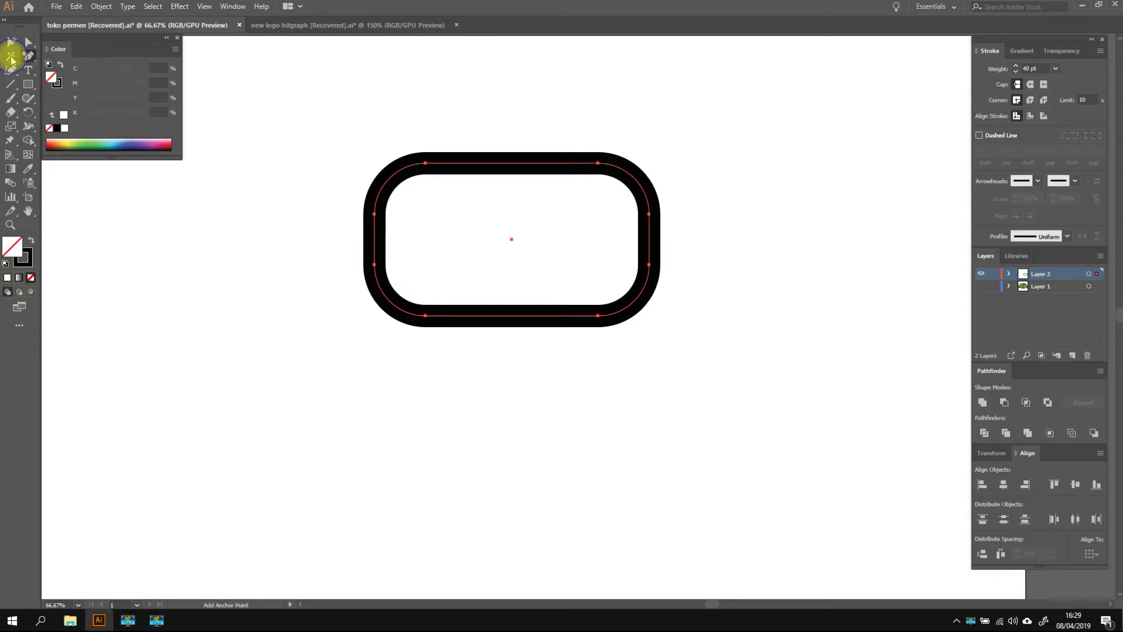
drag(11, 75, 47, 85)
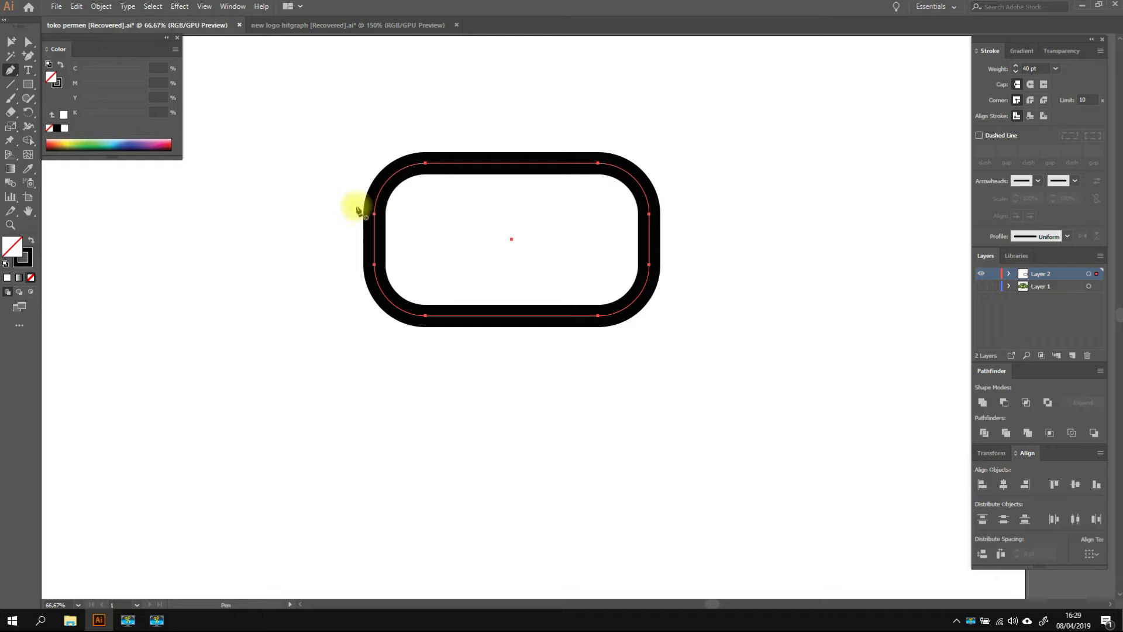
key(v)
click(335, 191)
click(8, 72)
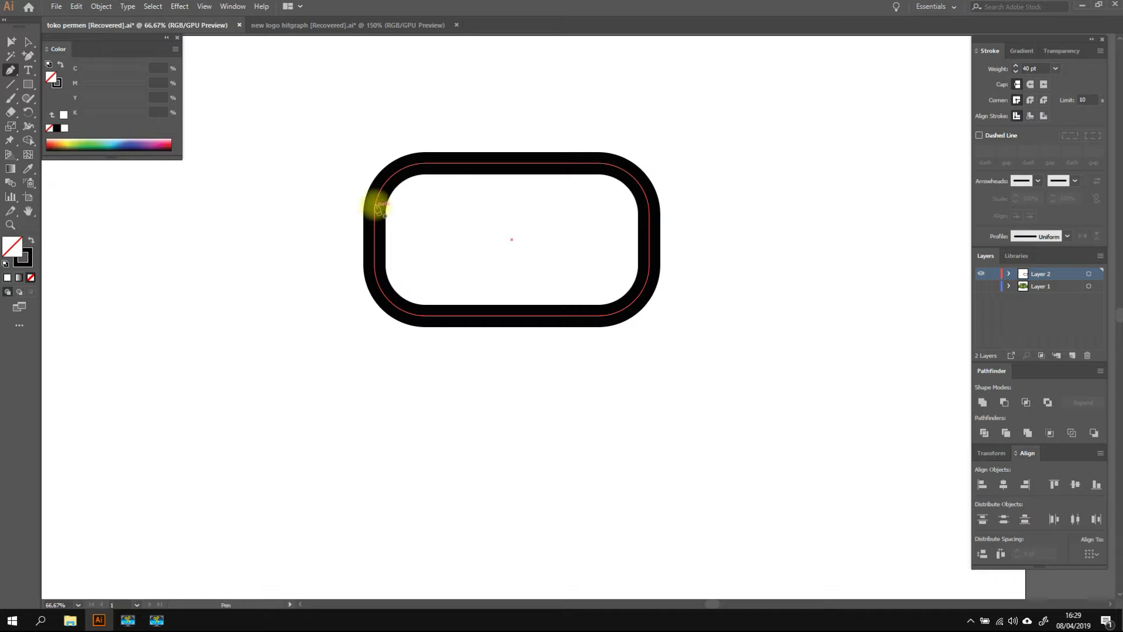
drag(285, 173, 272, 178)
mouse_move(293, 222)
mouse_down()
mouse_move(262, 250)
mouse_move(286, 321)
mouse_up()
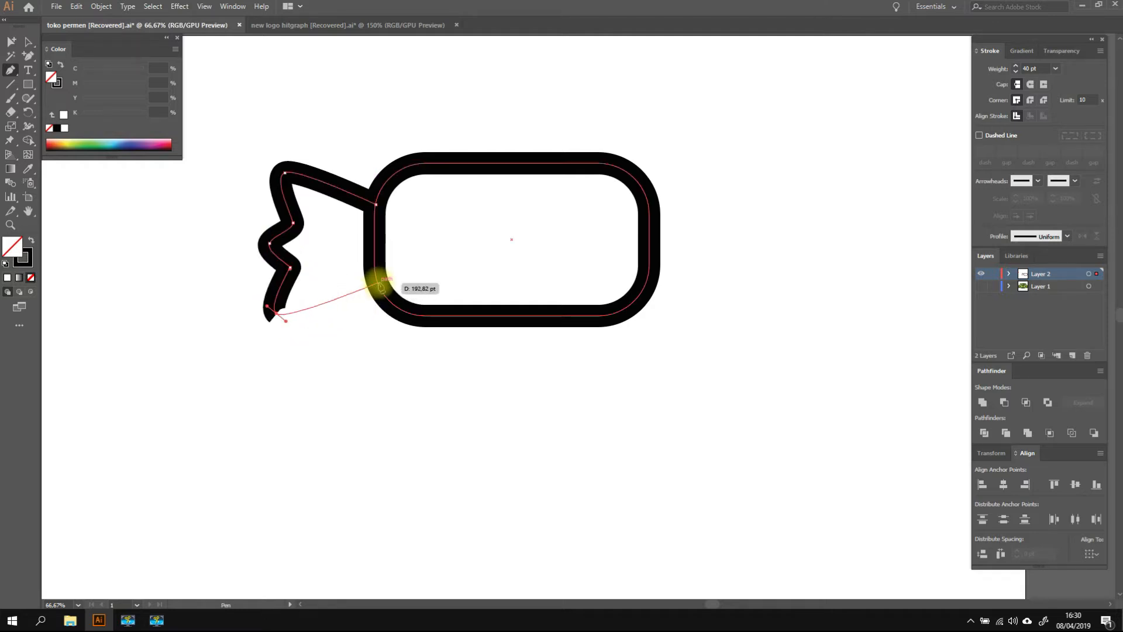
click(378, 280)
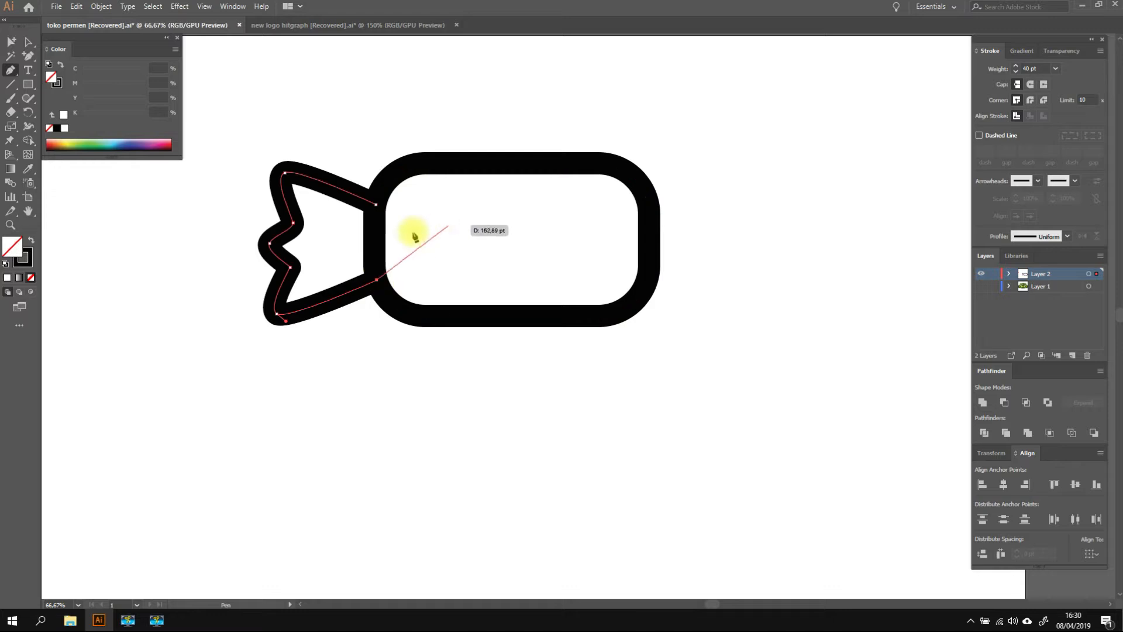
Shift the wrapper end's lower outer corner toward the body and raise the lower endpoint where it meets the rounded rectangle.
key(a)
drag(279, 311, 288, 321)
click(343, 345)
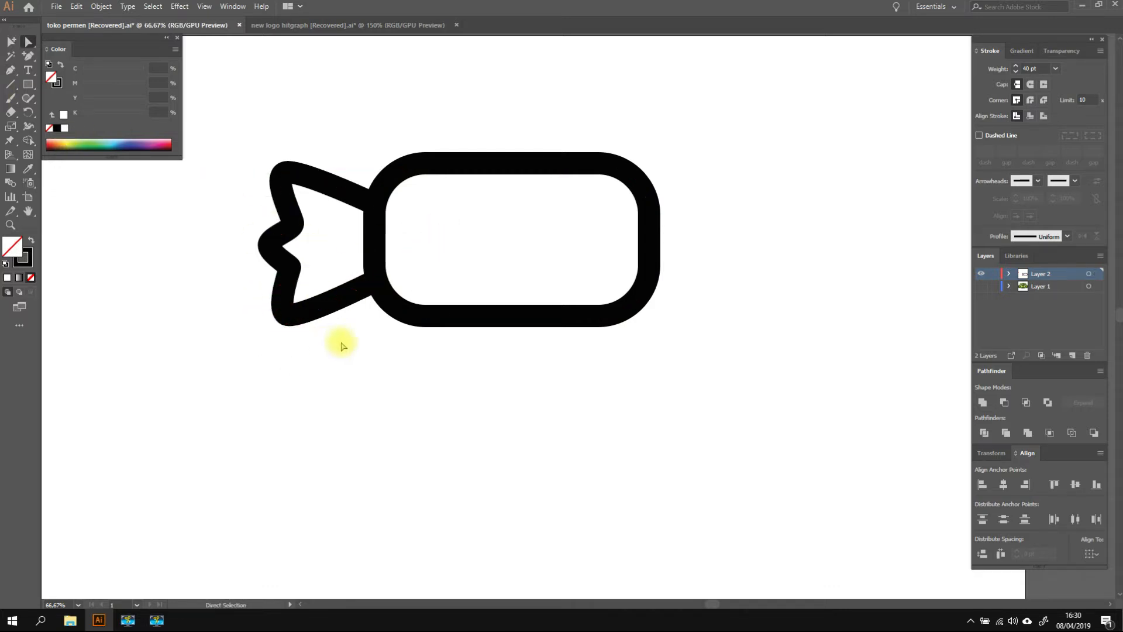
click(296, 227)
click(321, 237)
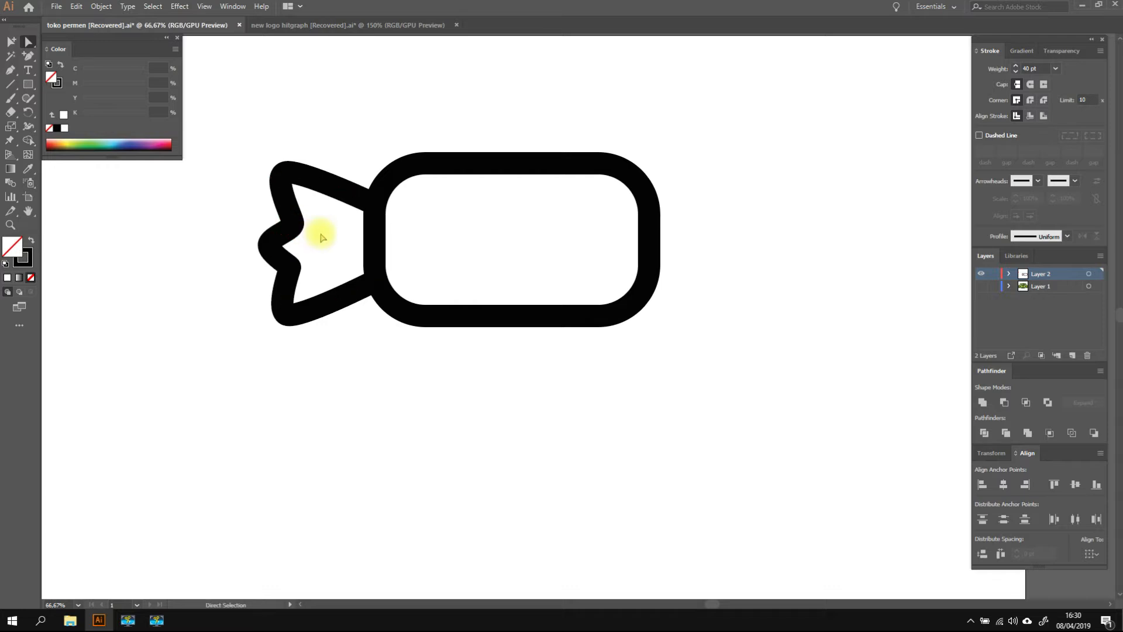
click(339, 288)
drag(378, 282, 376, 274)
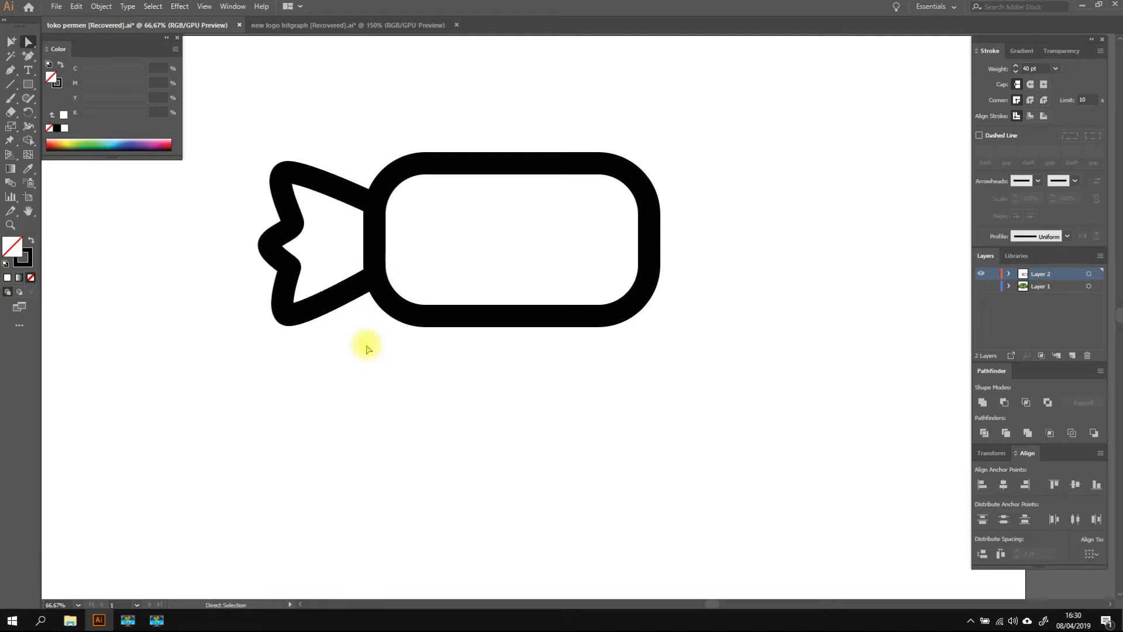
Nudge the wrapper end's lower outer corner up and outward, and move its zigzag and lower anchor points slightly up.
click(297, 323)
drag(286, 315, 283, 311)
click(302, 351)
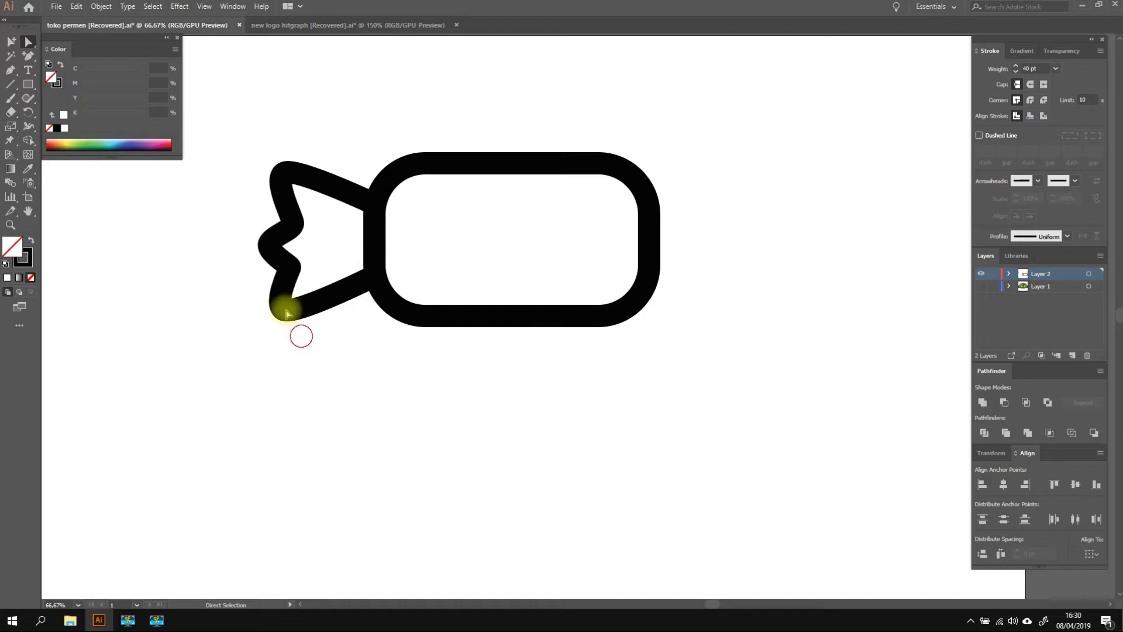
drag(230, 213, 318, 325)
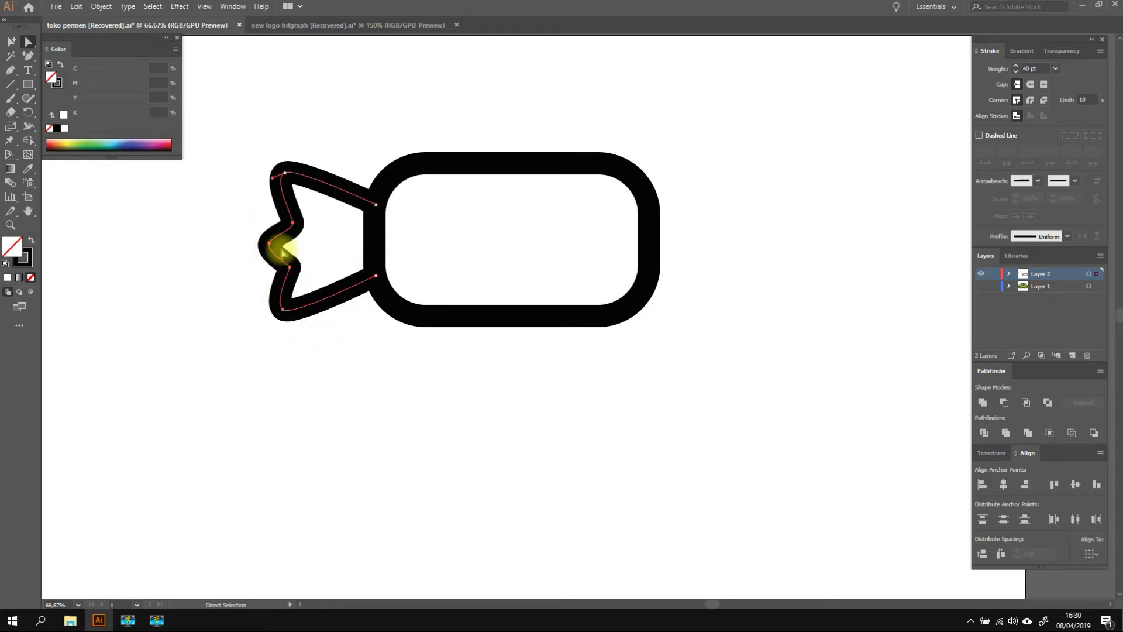
drag(284, 233, 282, 231)
click(302, 332)
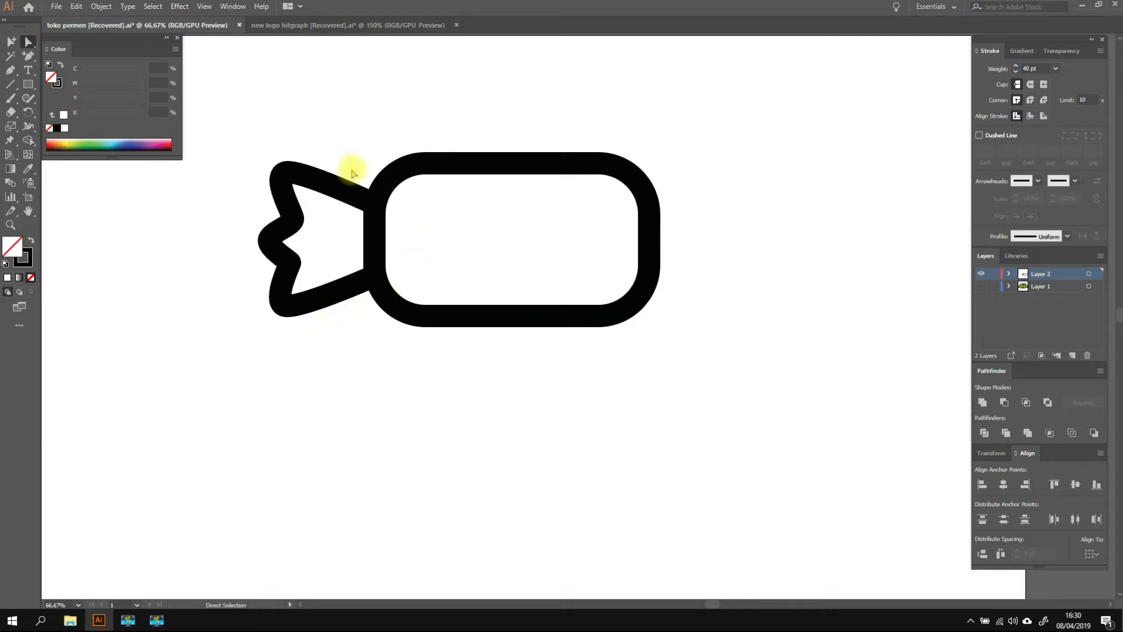
Select the wrapper end and the rounded rectangle together and set their stroke weight to 45 pt.
key(v)
drag(235, 121, 345, 355)
right_click(333, 304)
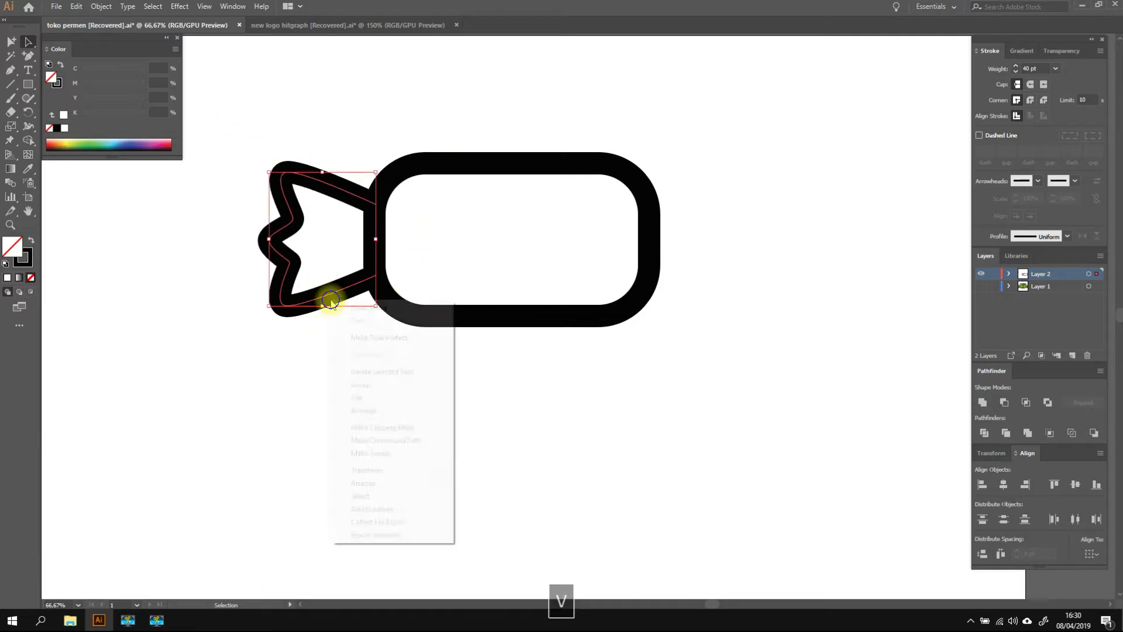
drag(574, 403, 260, 229)
click(1016, 66)
click(1016, 66)
click(1015, 66)
click(1015, 66)
click(1015, 66)
click(866, 131)
Reflect a copy of the wrapper end across the vertical axis and place it against the opposite side of the candy body.
drag(356, 401, 272, 305)
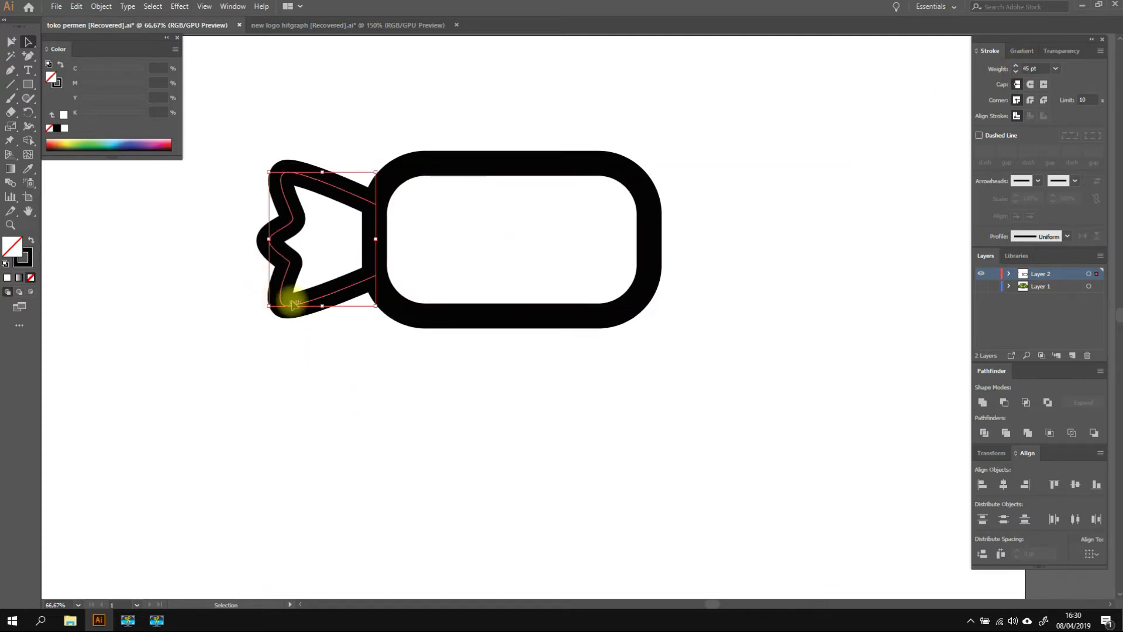
right_click(294, 304)
mouse_move(371, 468)
click(514, 514)
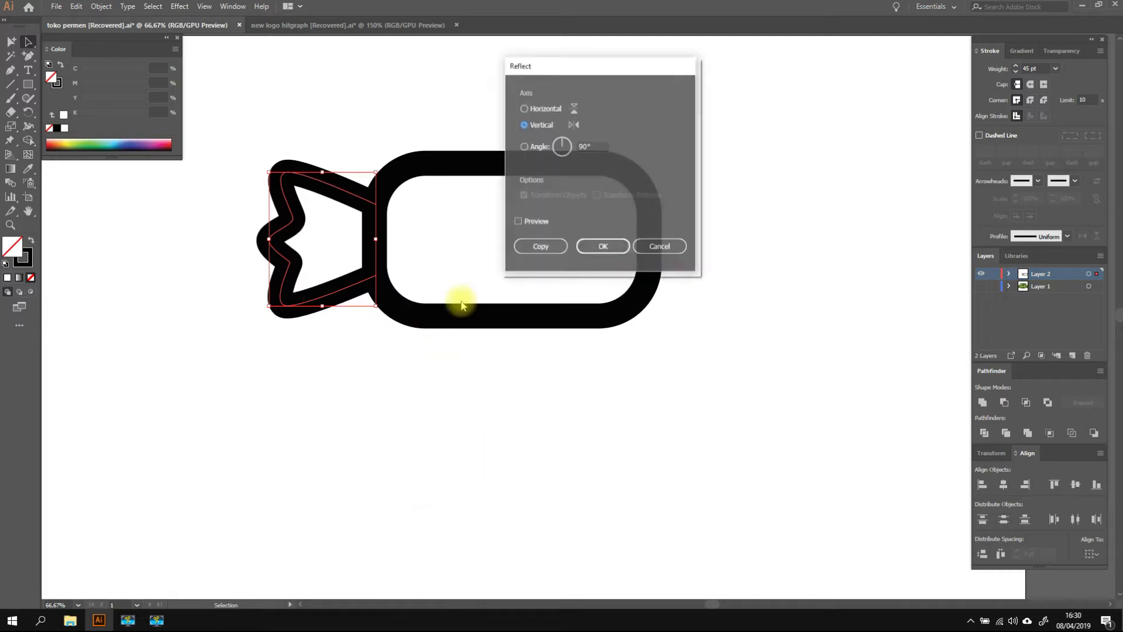
click(529, 245)
drag(298, 188, 682, 373)
Expand the strokes of the whole candy outline and unite them into a single shape.
drag(806, 380, 257, 114)
click(101, 6)
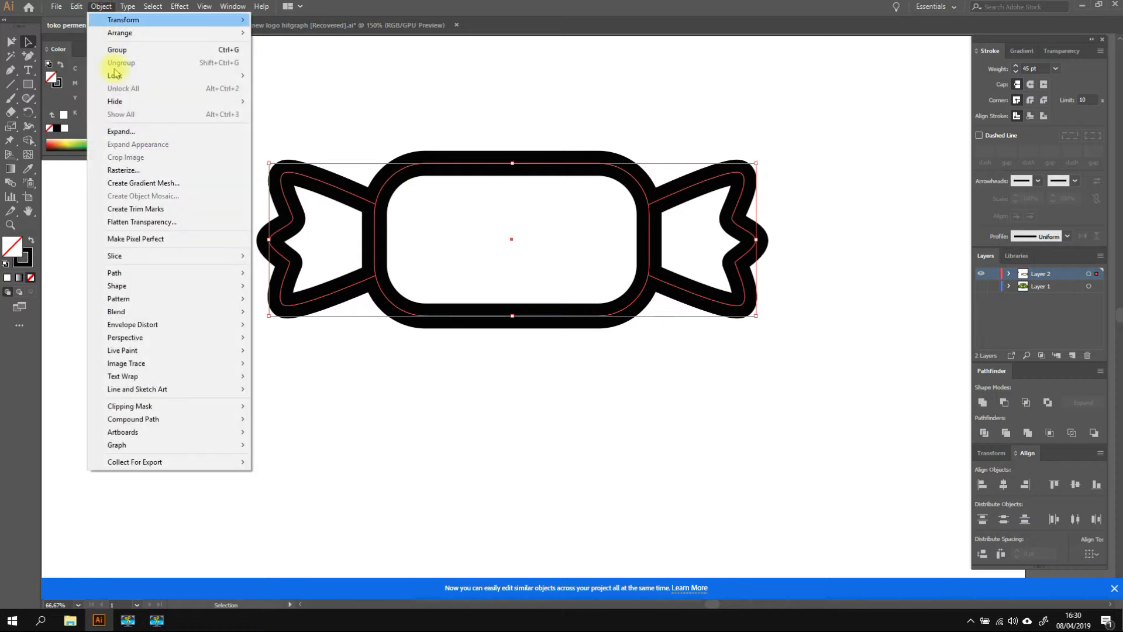
click(132, 131)
click(364, 283)
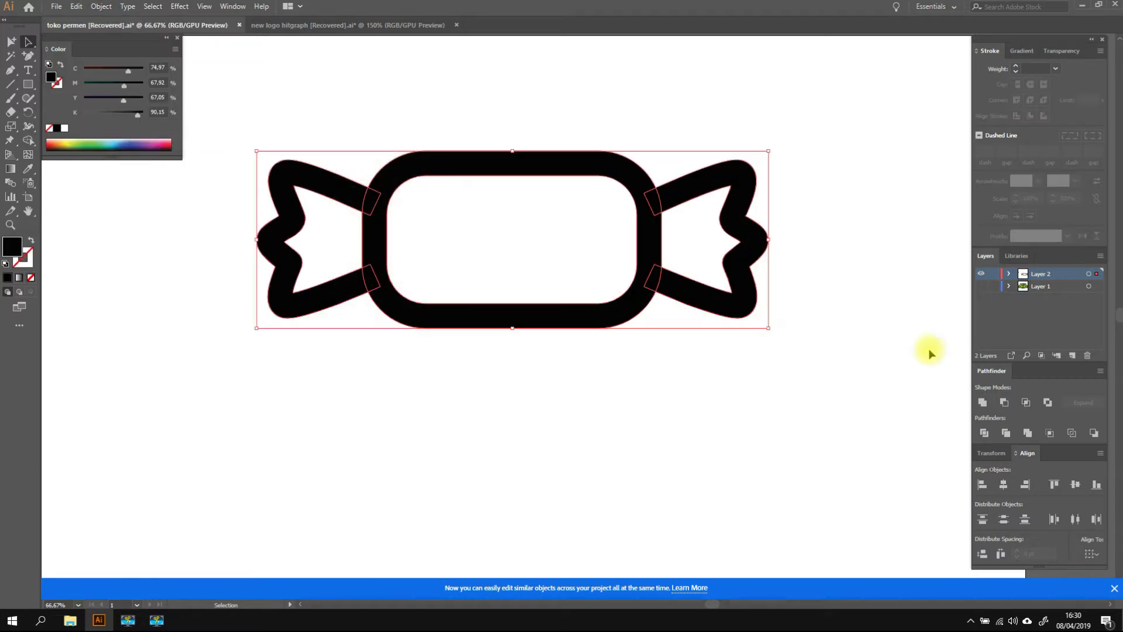
click(981, 402)
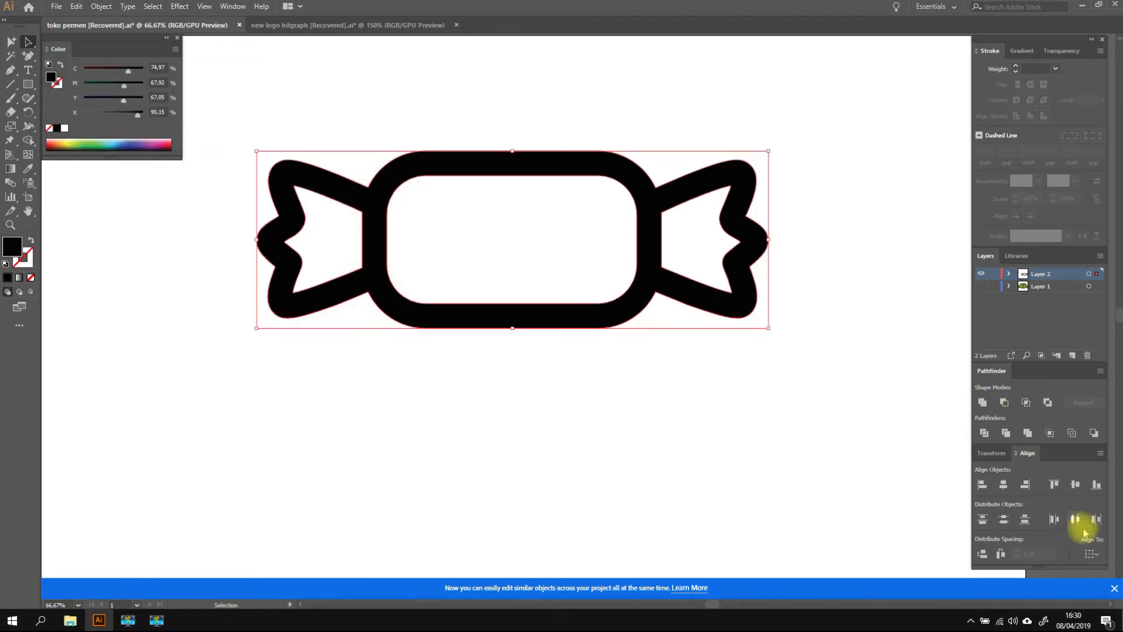
click(1114, 588)
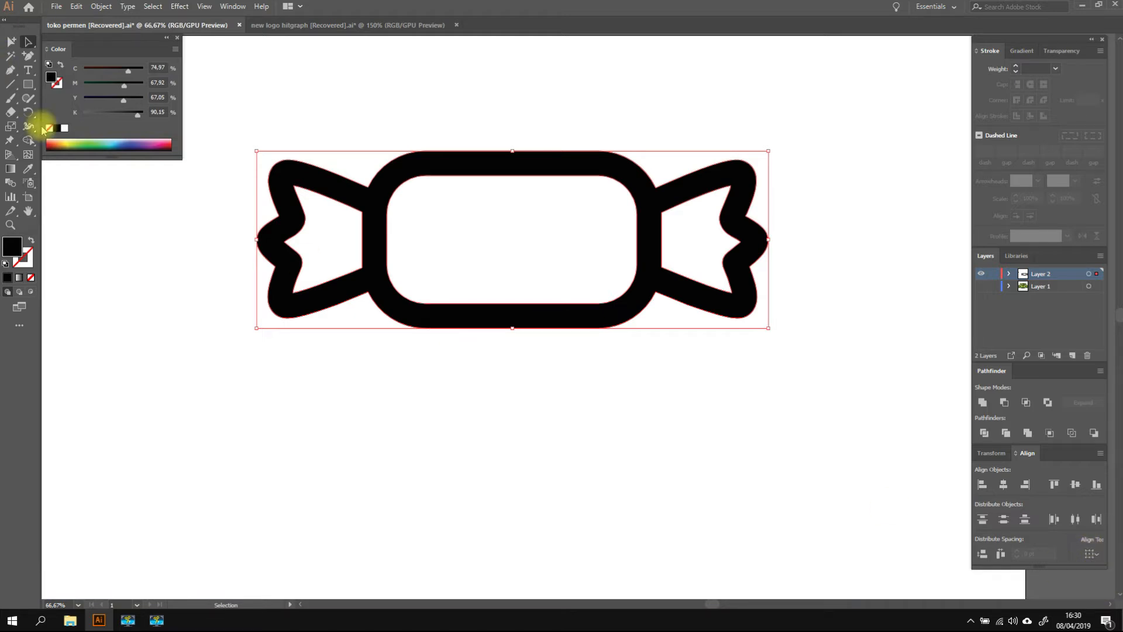
Fill the united candy outline with dark olive green 47560A.
double_click(19, 254)
click(561, 358)
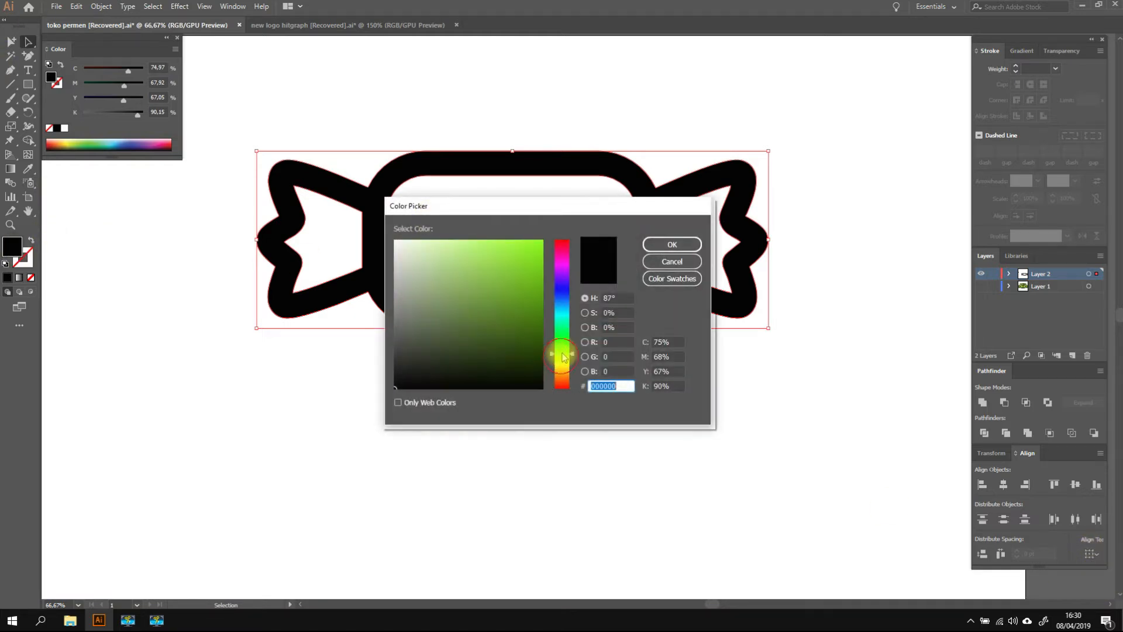
click(524, 340)
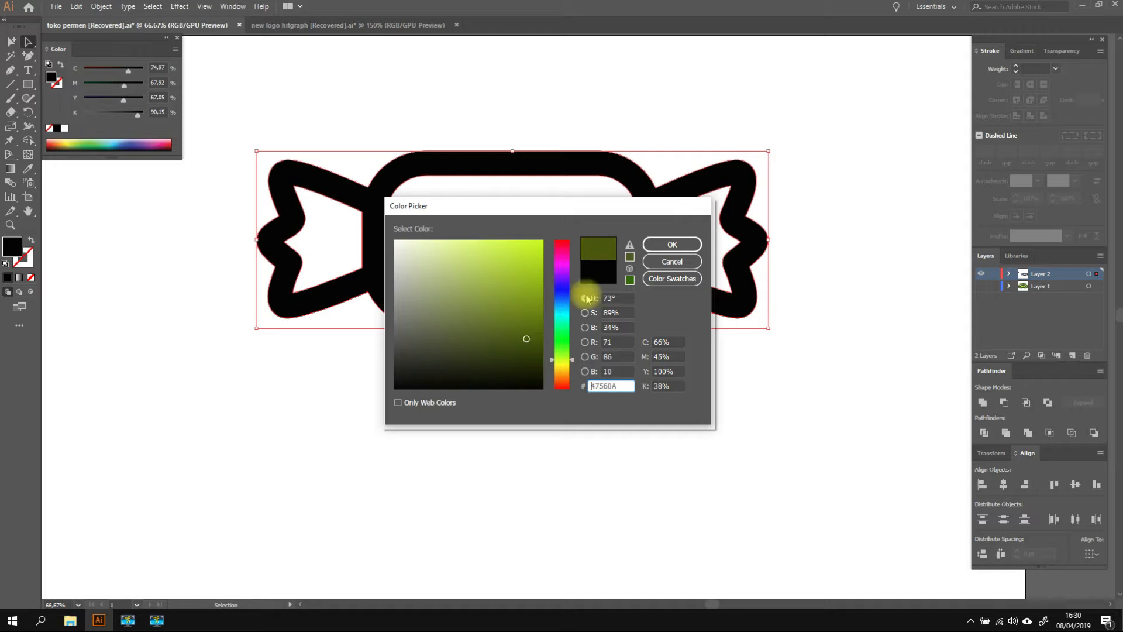
click(649, 245)
Draw a tall, narrow ellipse from the centre of the candy body, extending beyond its upper and lower edges.
drag(27, 91, 63, 108)
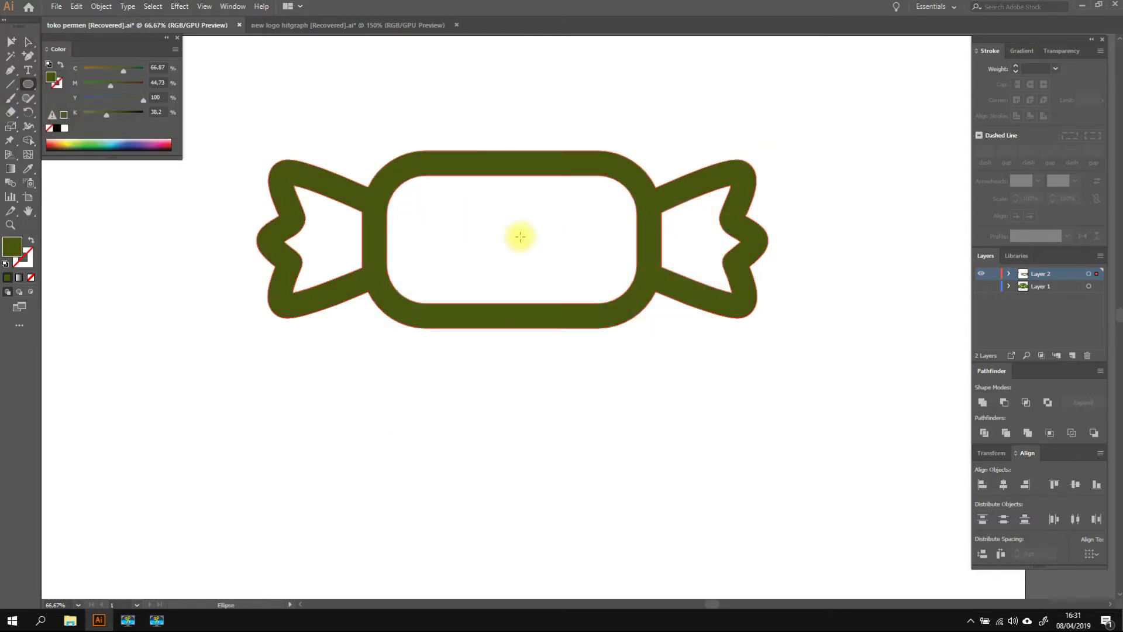
drag(511, 239, 585, 401)
key(v)
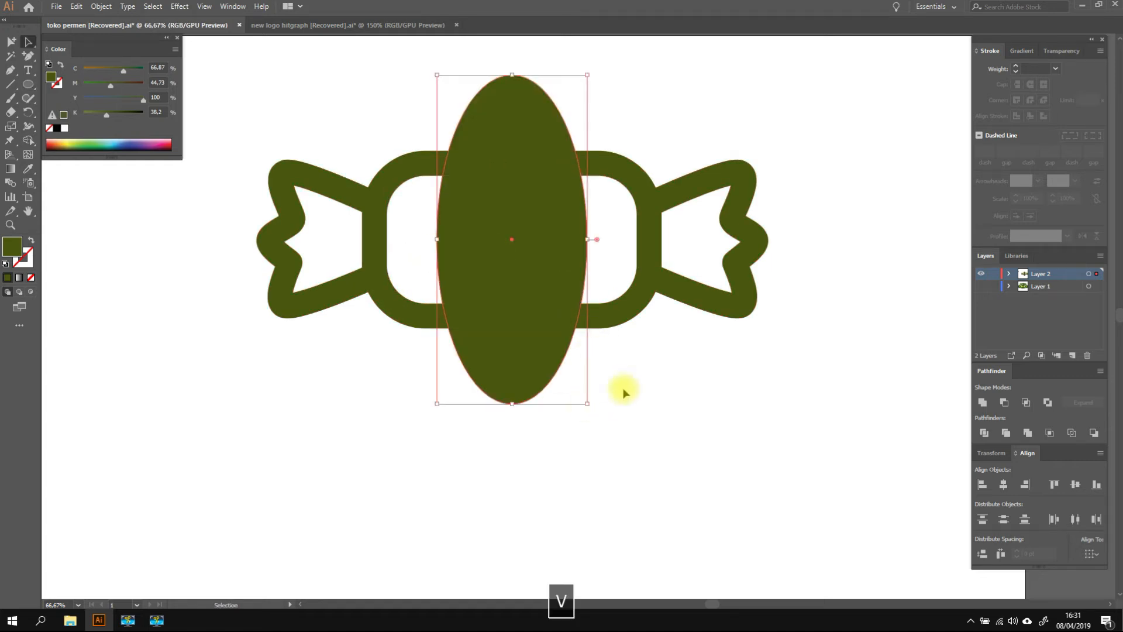
Remove the parts of the ellipse sticking out above and below the candy body with the Shape Builder.
key(ctrl+a)
click(28, 140)
alt+click(498, 111)
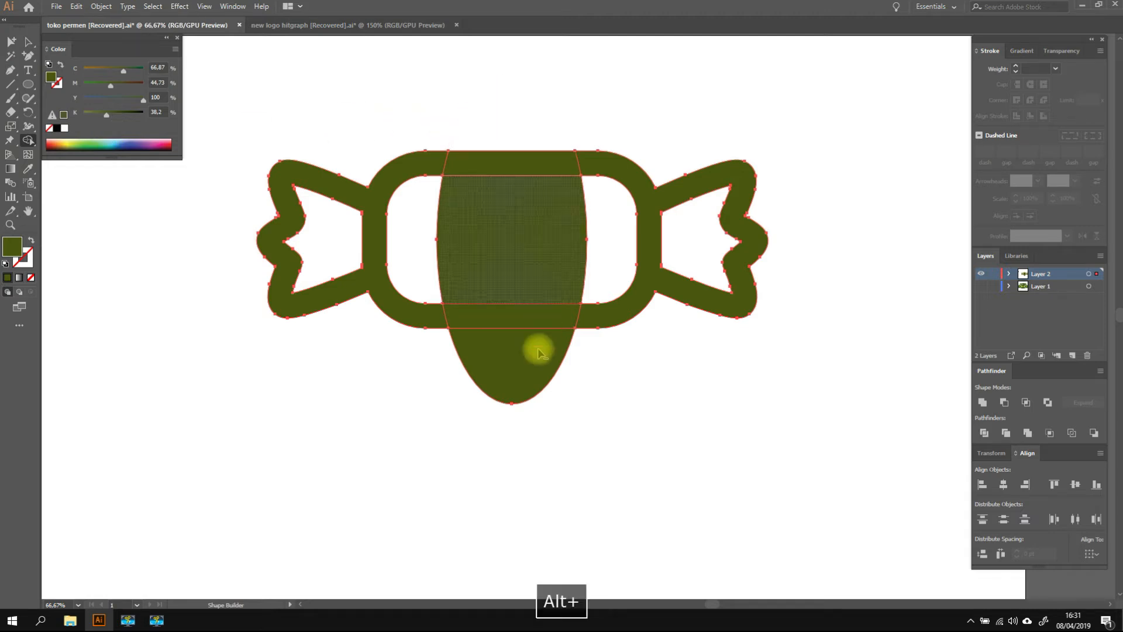
alt+click(534, 358)
Trace inside the candy outline with the Pen tool, from the body's upper right around the left wrapper to its lower joint.
click(11, 69)
click(602, 158)
click(391, 168)
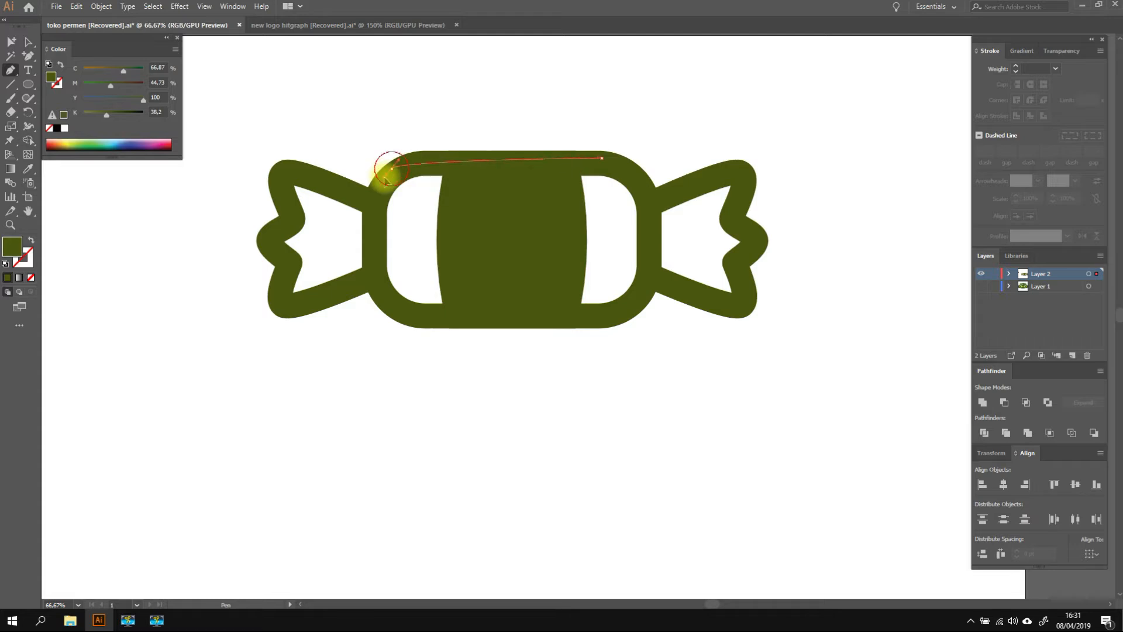
click(384, 176)
click(361, 197)
click(284, 170)
click(285, 221)
click(275, 240)
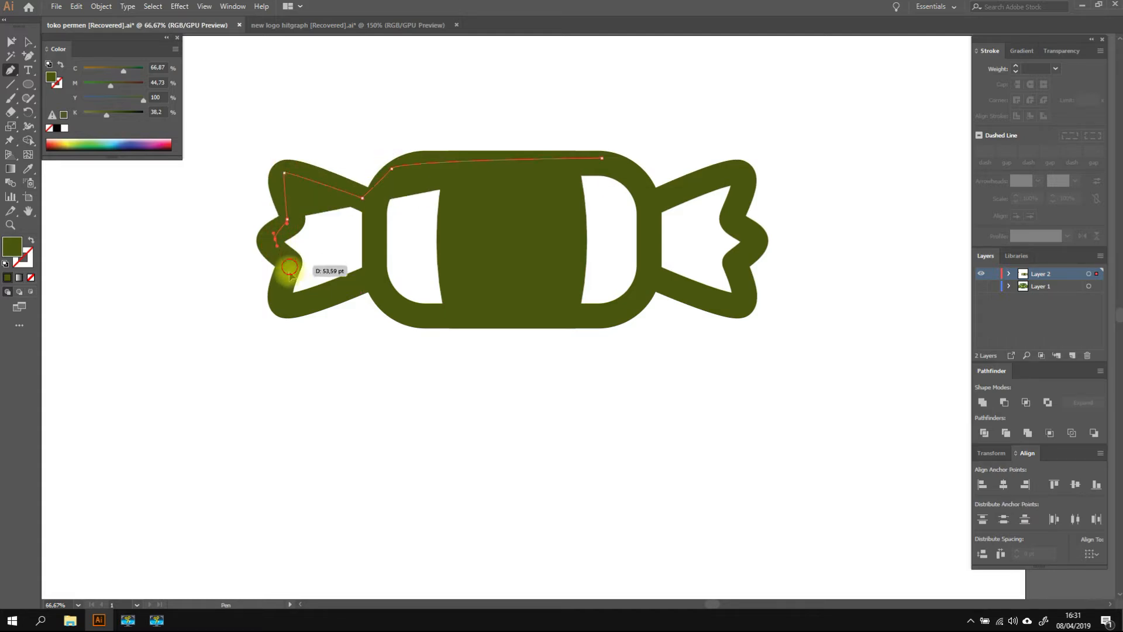
click(289, 267)
click(286, 303)
click(369, 281)
Continue the traced path along the body's lower edge and around the right wrapper, closing it at its starting point.
drag(440, 312, 515, 319)
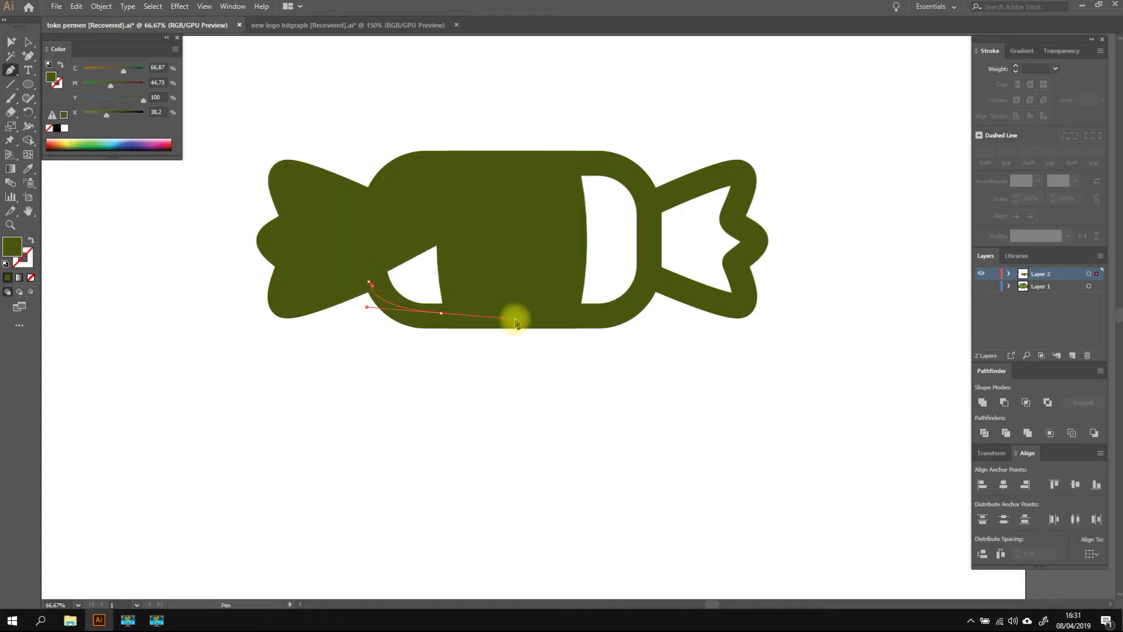
drag(594, 310, 735, 287)
click(741, 262)
click(753, 231)
click(729, 211)
drag(744, 175, 728, 170)
click(648, 197)
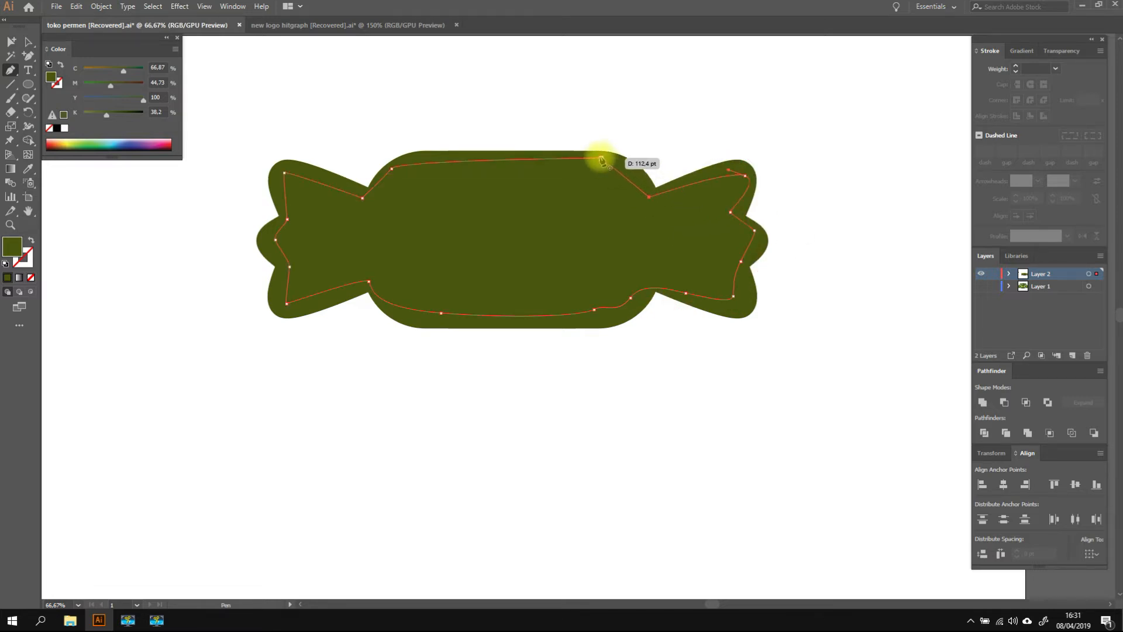
drag(601, 158, 551, 156)
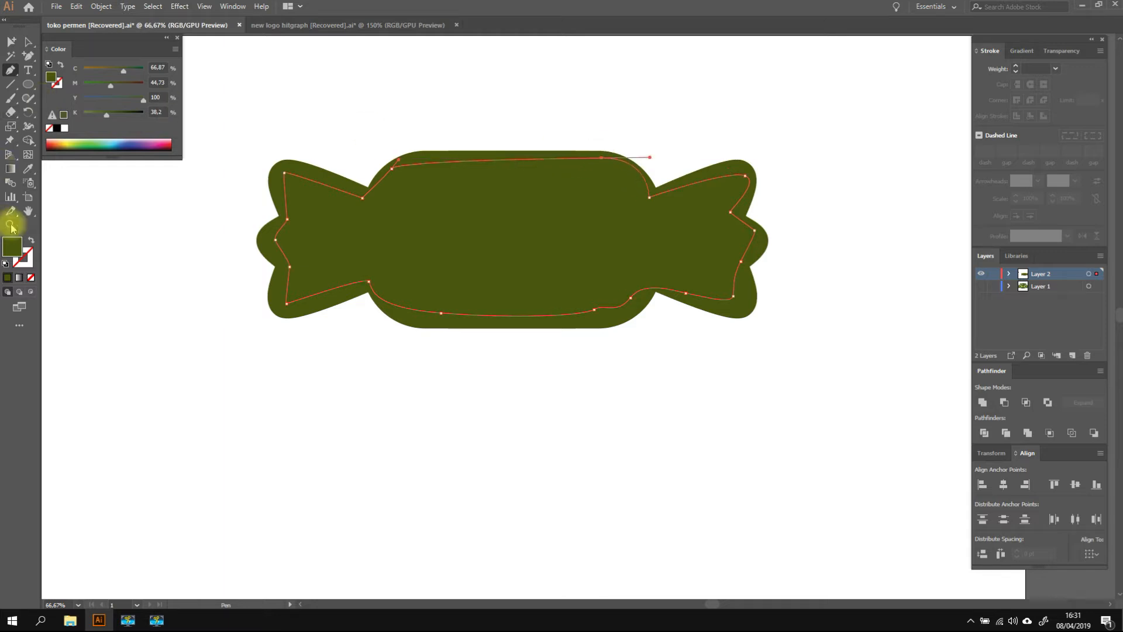
Fill the traced candy shape with bright yellow-green E3FF1A.
double_click(12, 244)
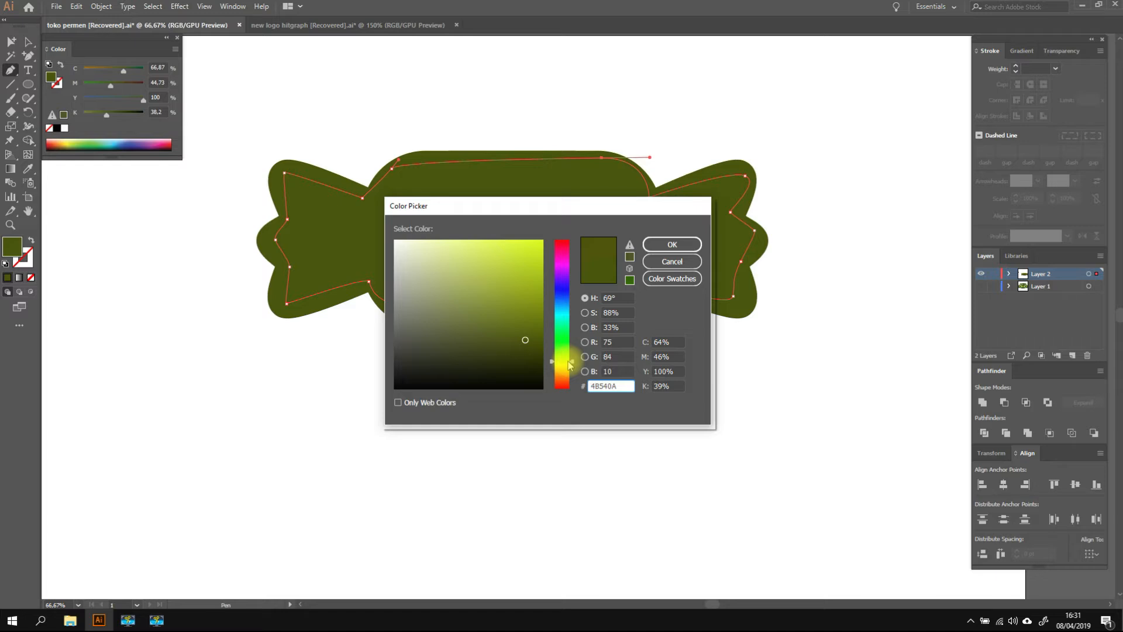
click(526, 244)
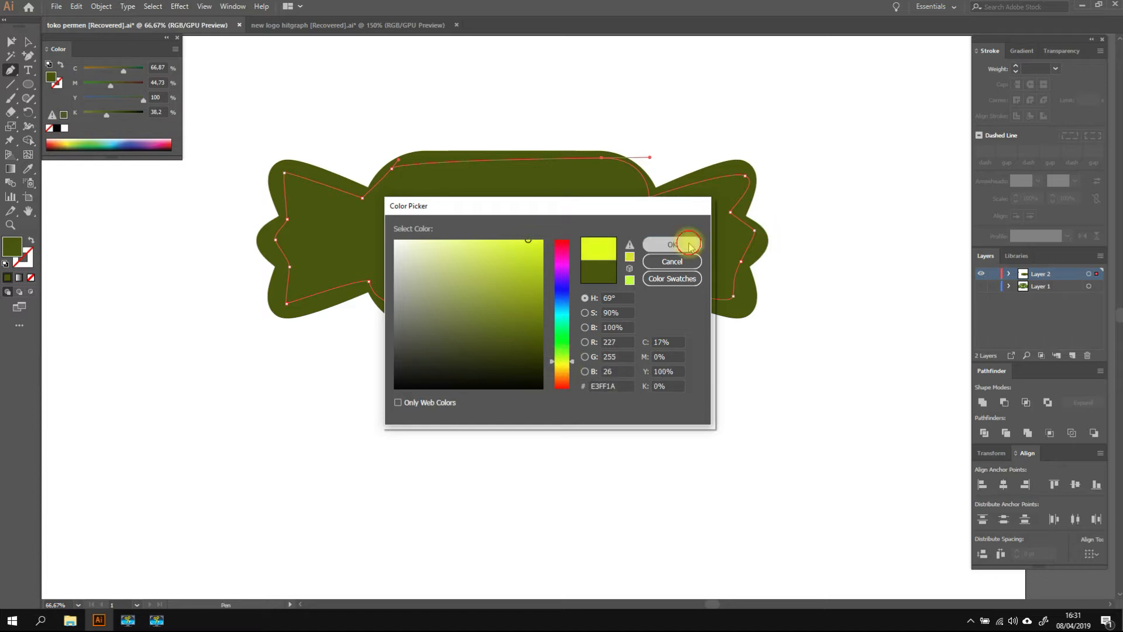
click(677, 244)
Send the yellow-green shape to the back, behind the dark candy outline.
click(28, 41)
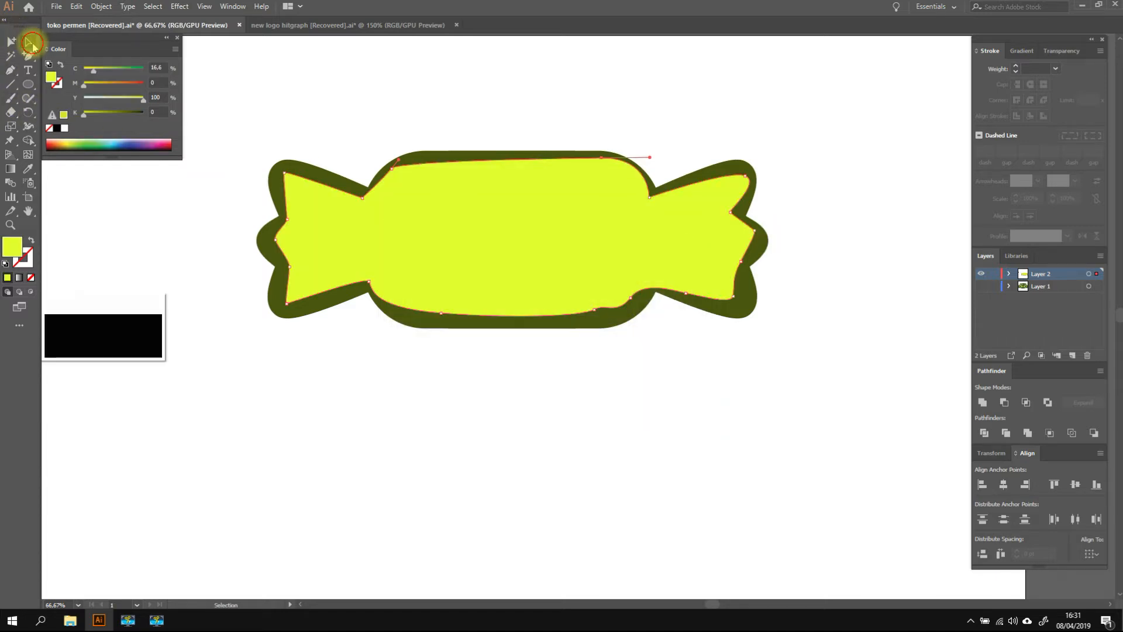
click(528, 223)
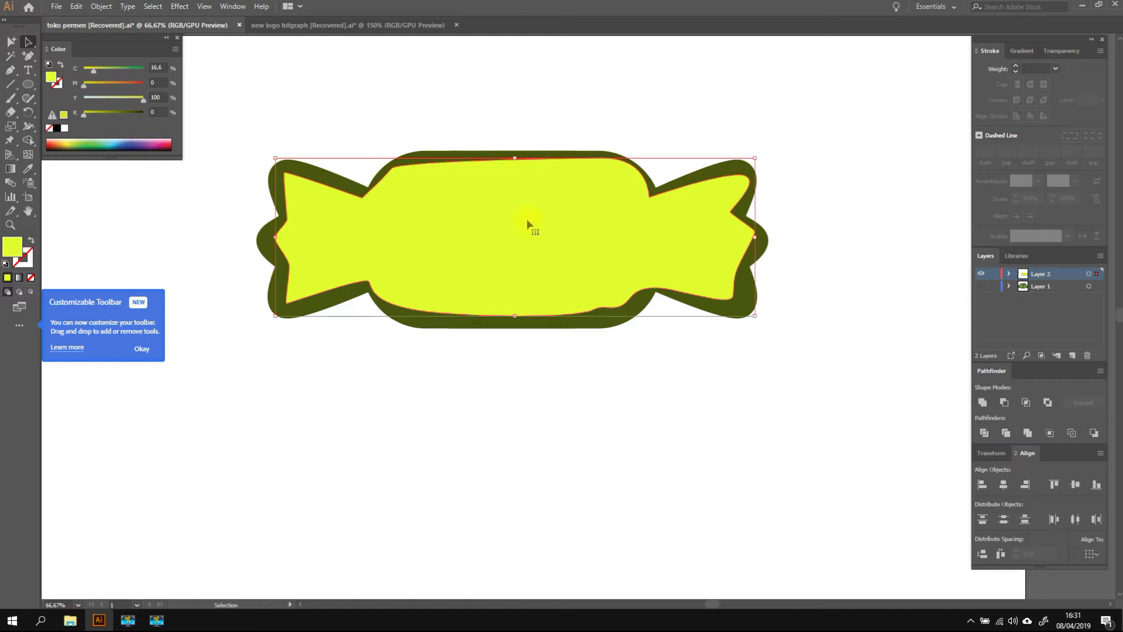
key(ctrl+shift+bracketleft)
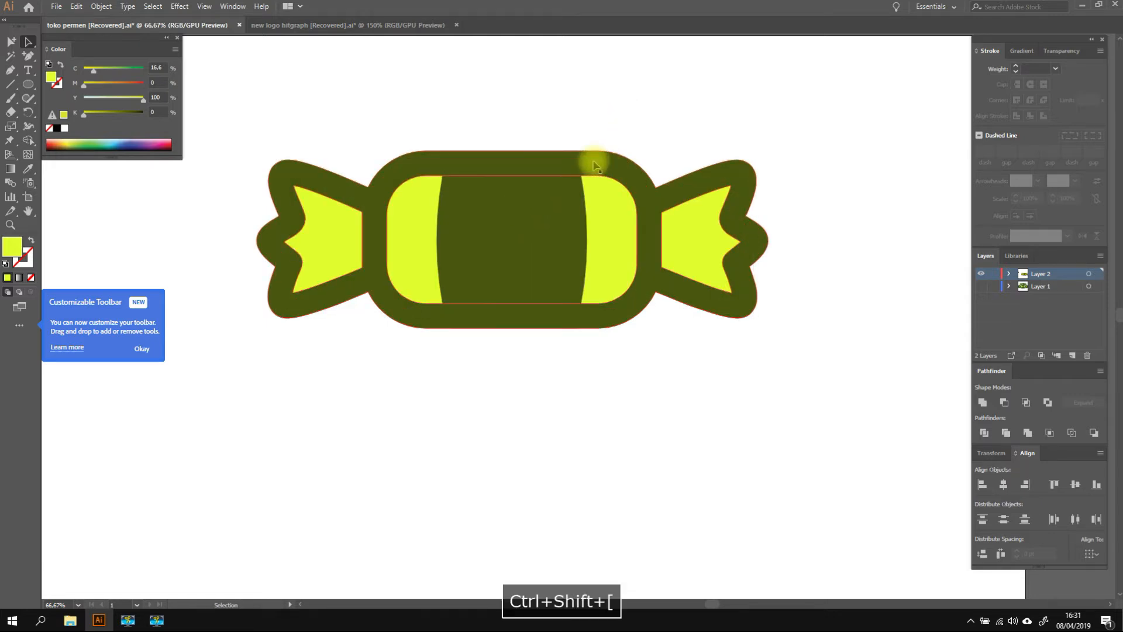
Darken the candy outline's fill to 3E470A and dismiss the customizable toolbar tip.
click(514, 163)
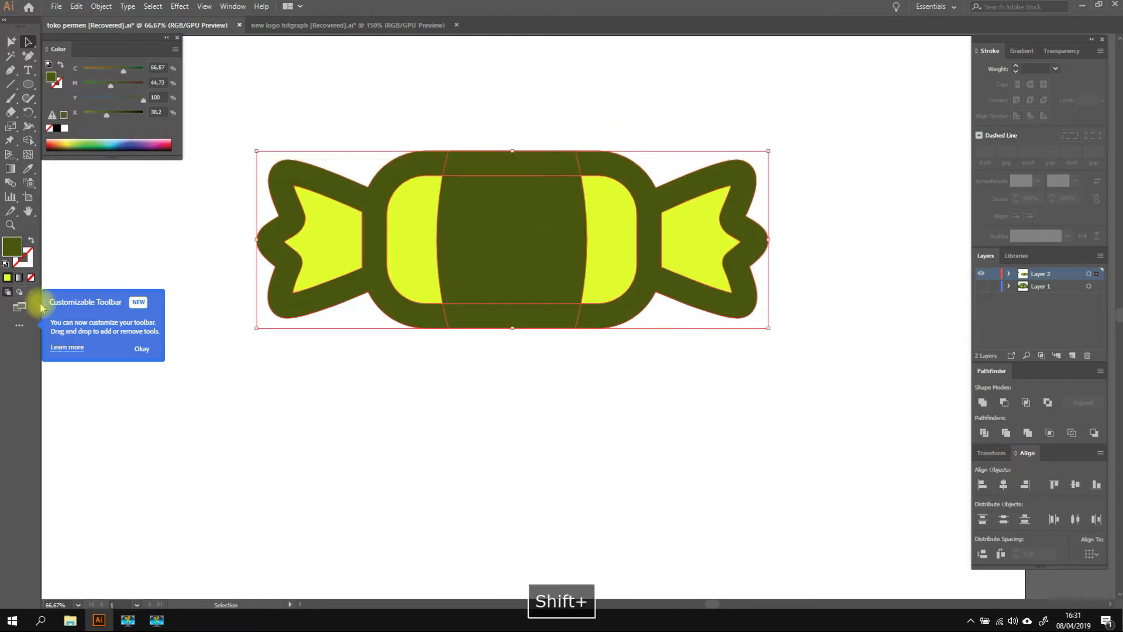
double_click(12, 247)
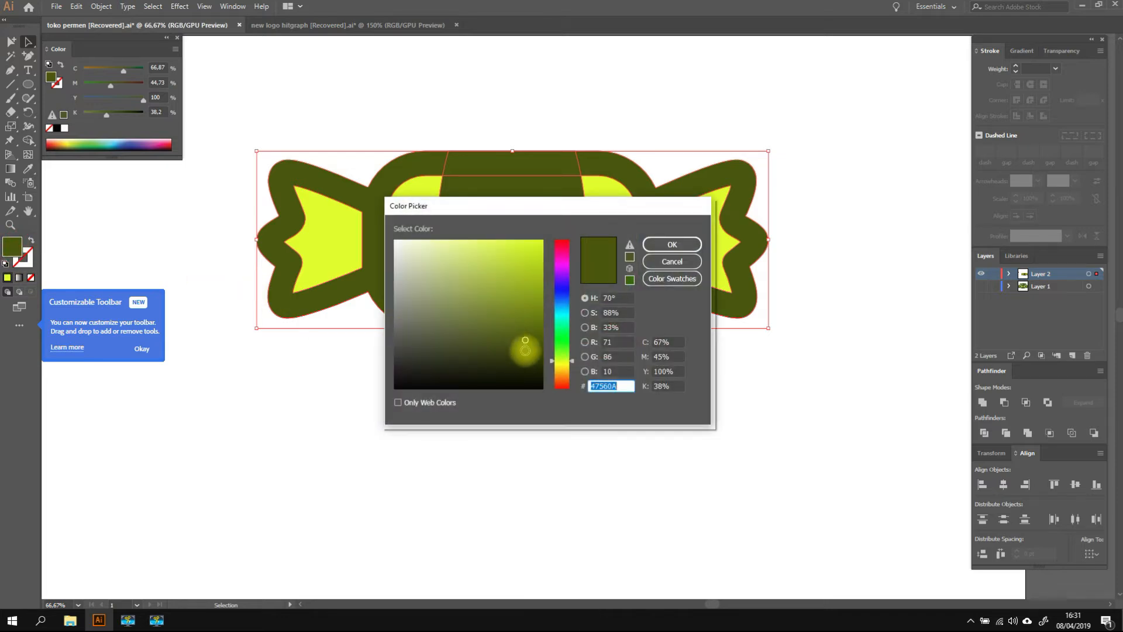
click(523, 351)
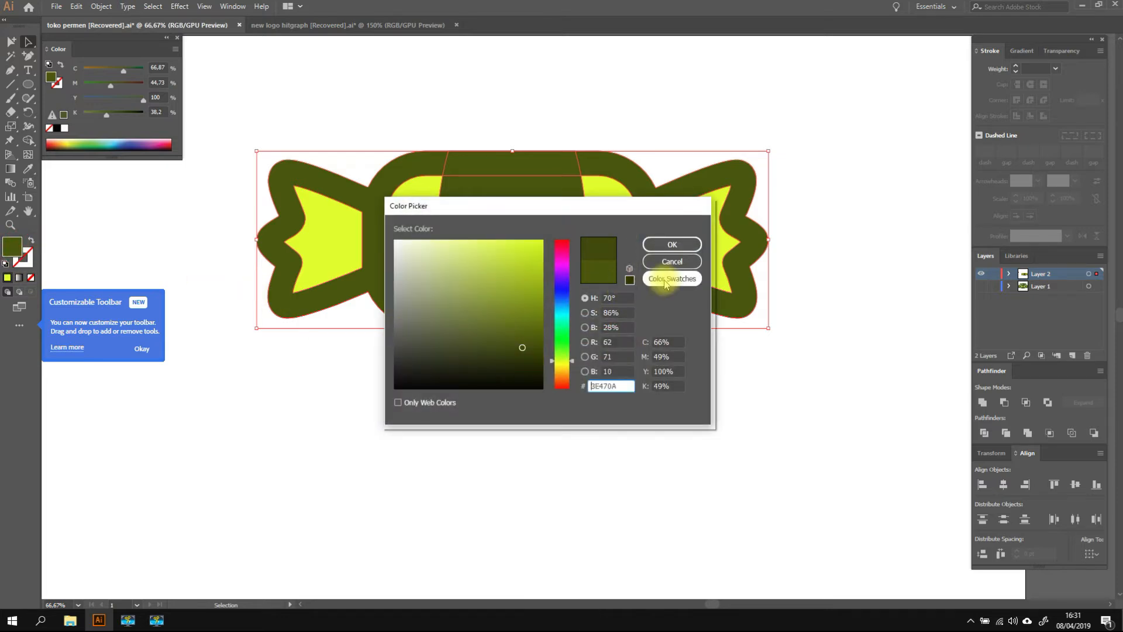
click(672, 244)
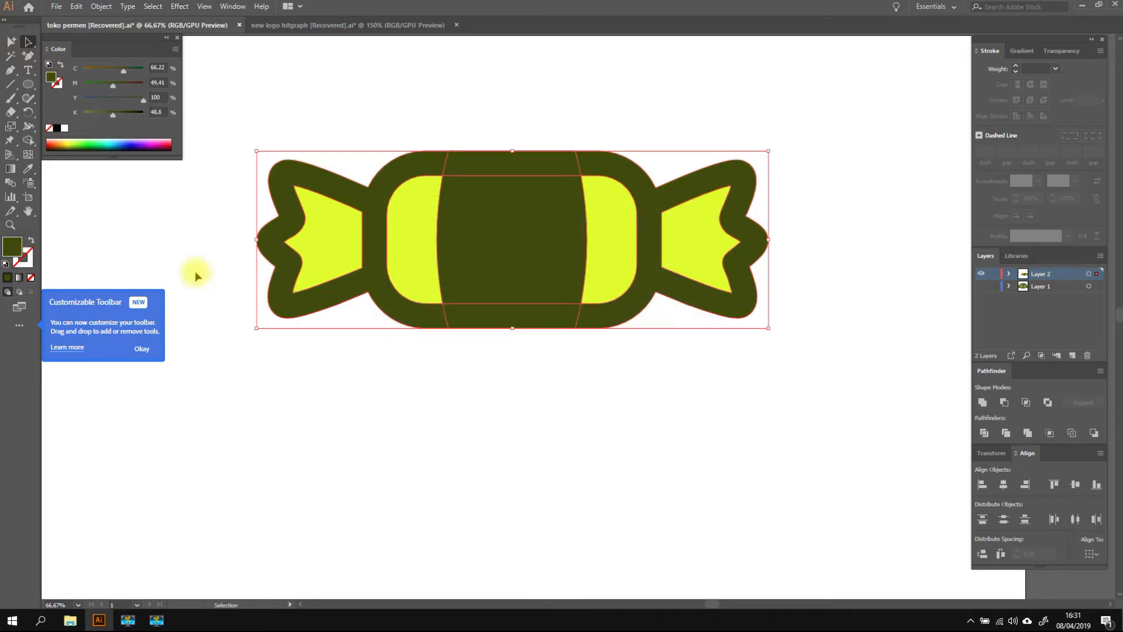
click(142, 350)
click(344, 365)
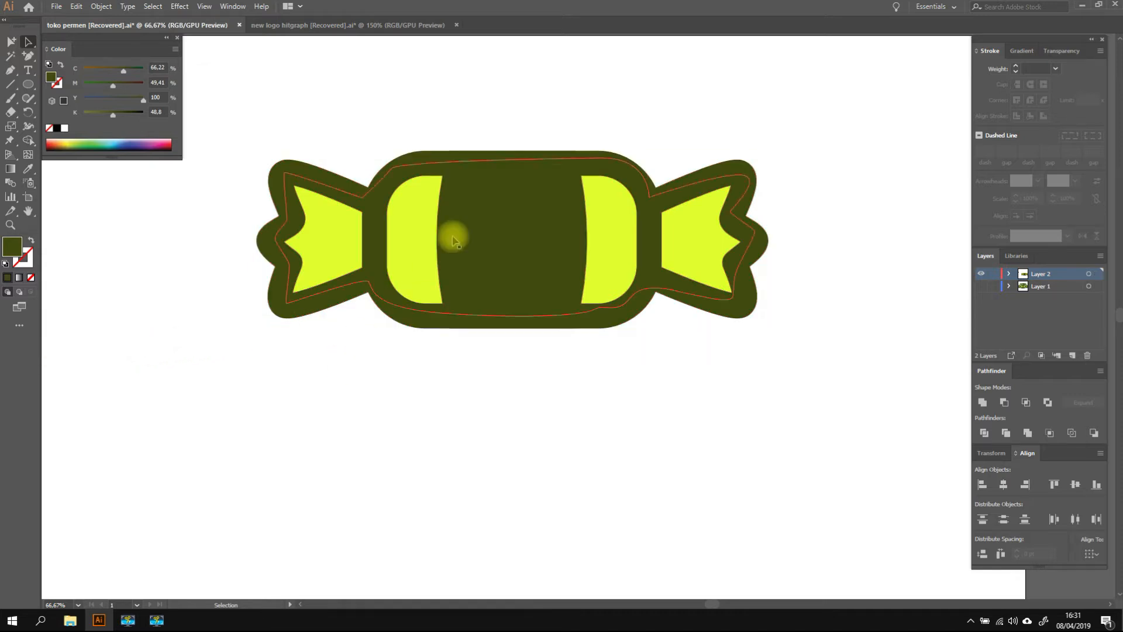
Draw a dark pointed fold shape with the Pen tool on the left wrapper, extending out from the candy body.
click(10, 69)
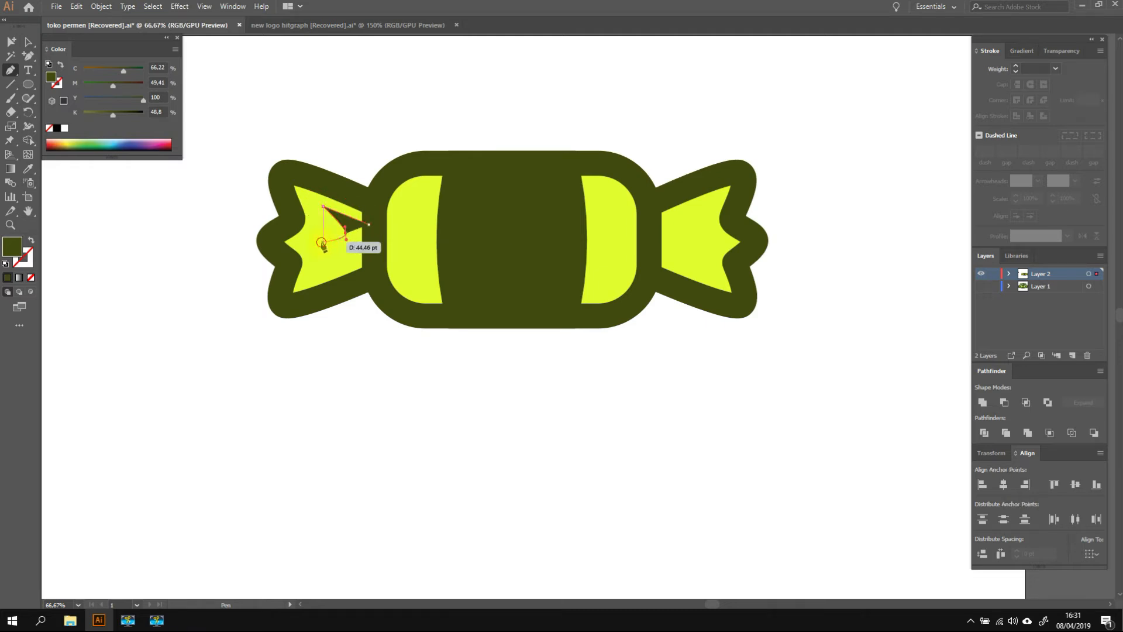
click(323, 266)
click(368, 256)
click(369, 224)
Reshape the left wrapper's fold by moving its middle tip outward and its lower tip slightly down.
key(a)
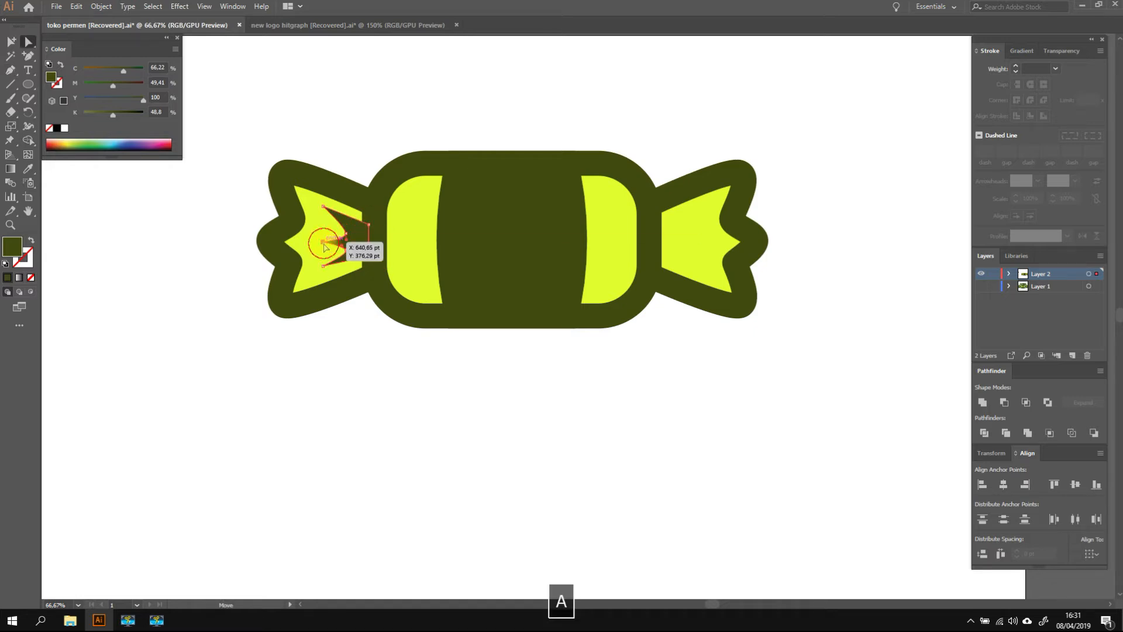
drag(324, 246, 317, 241)
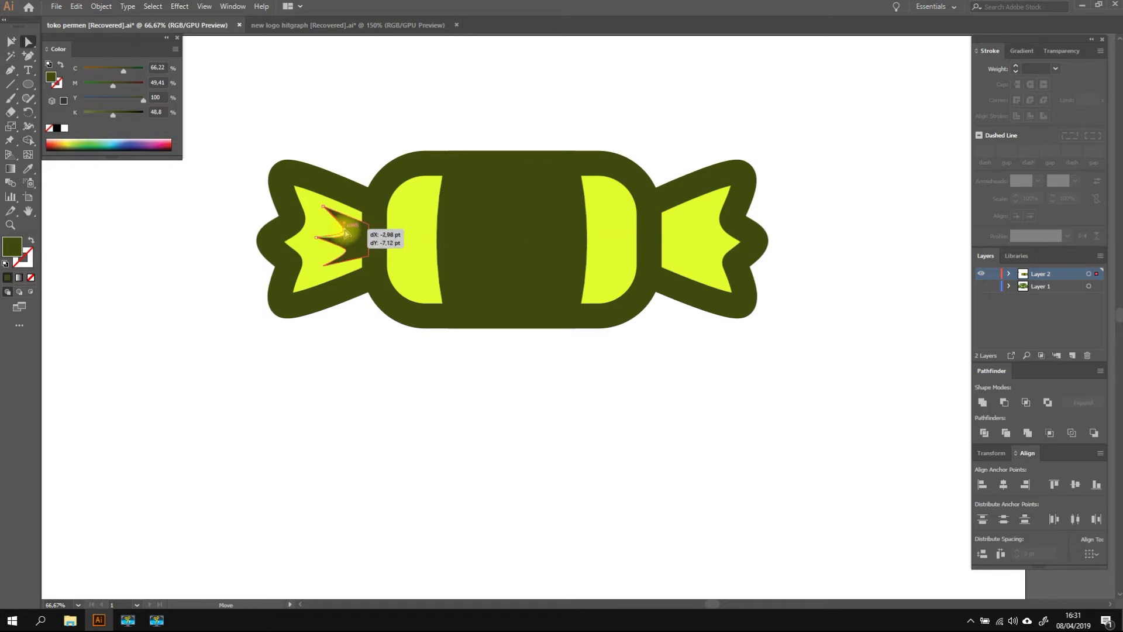
drag(325, 269, 326, 273)
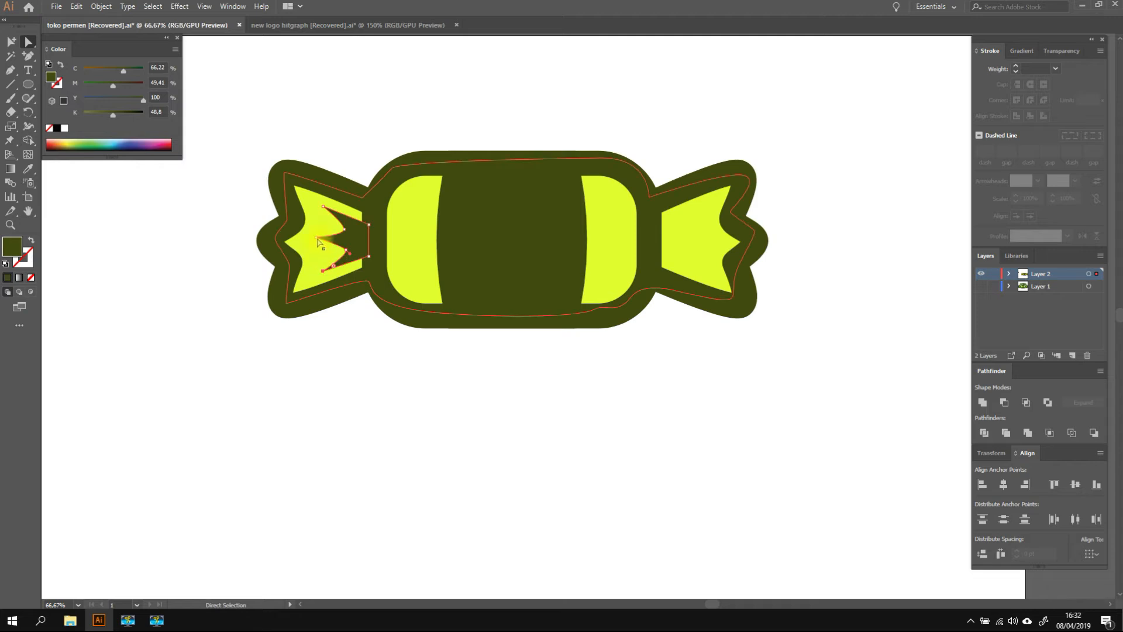
click(408, 129)
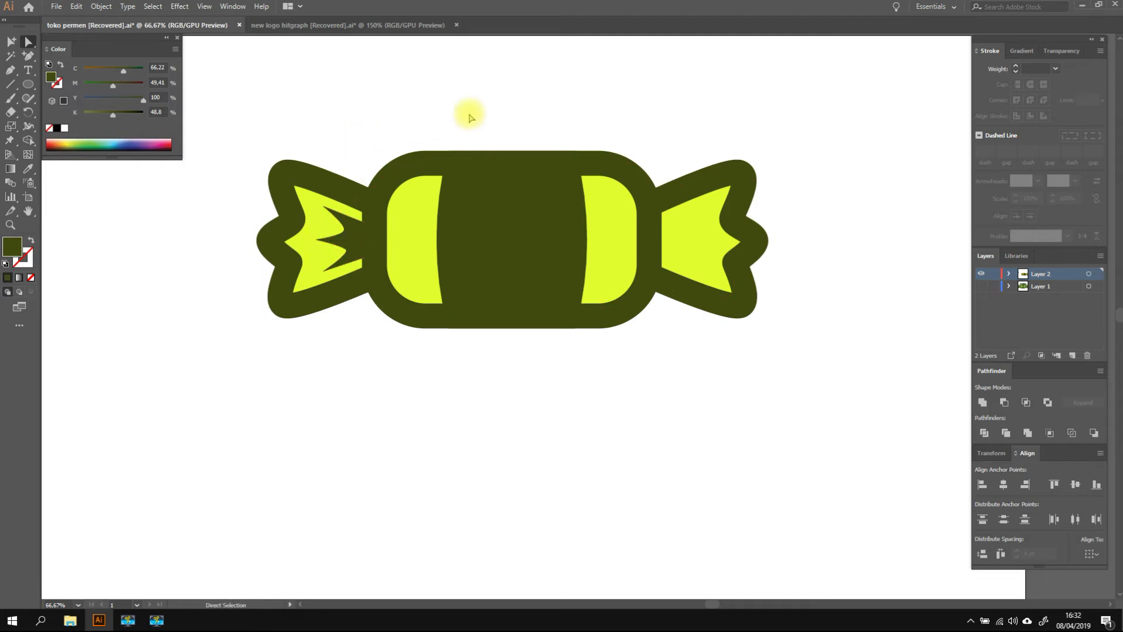
key(b)
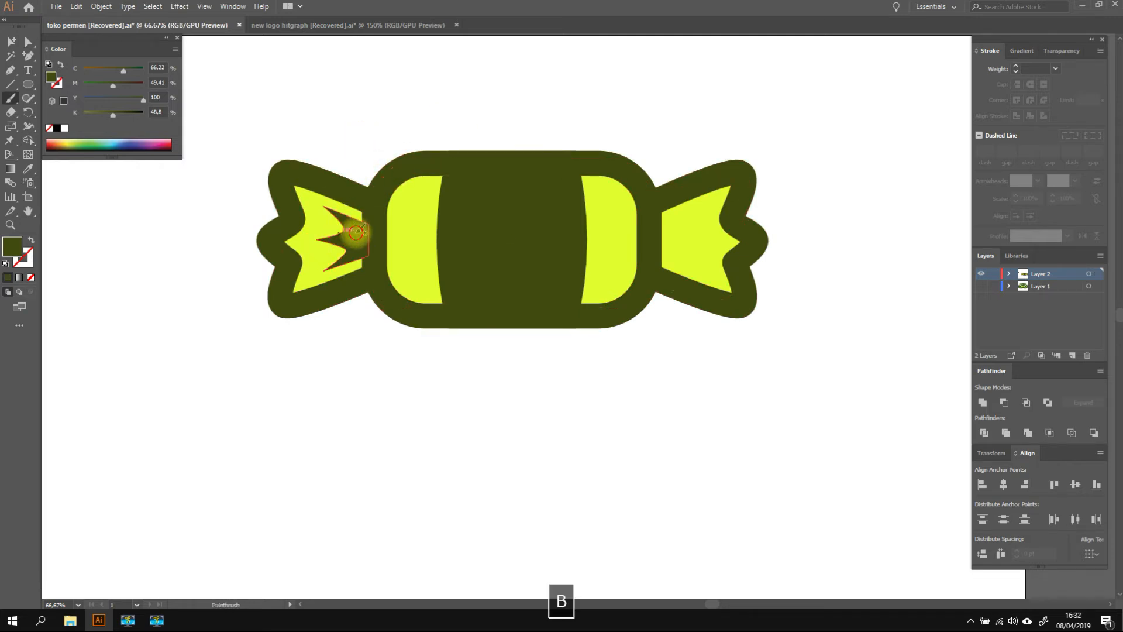
key(a)
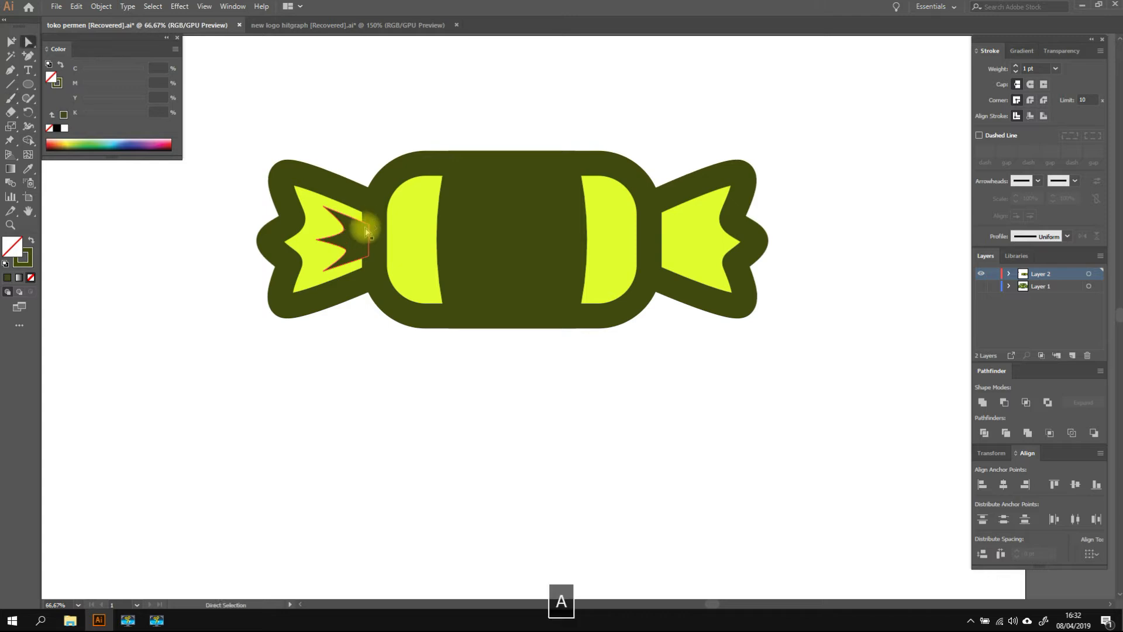
drag(368, 229, 351, 229)
right_click(352, 230)
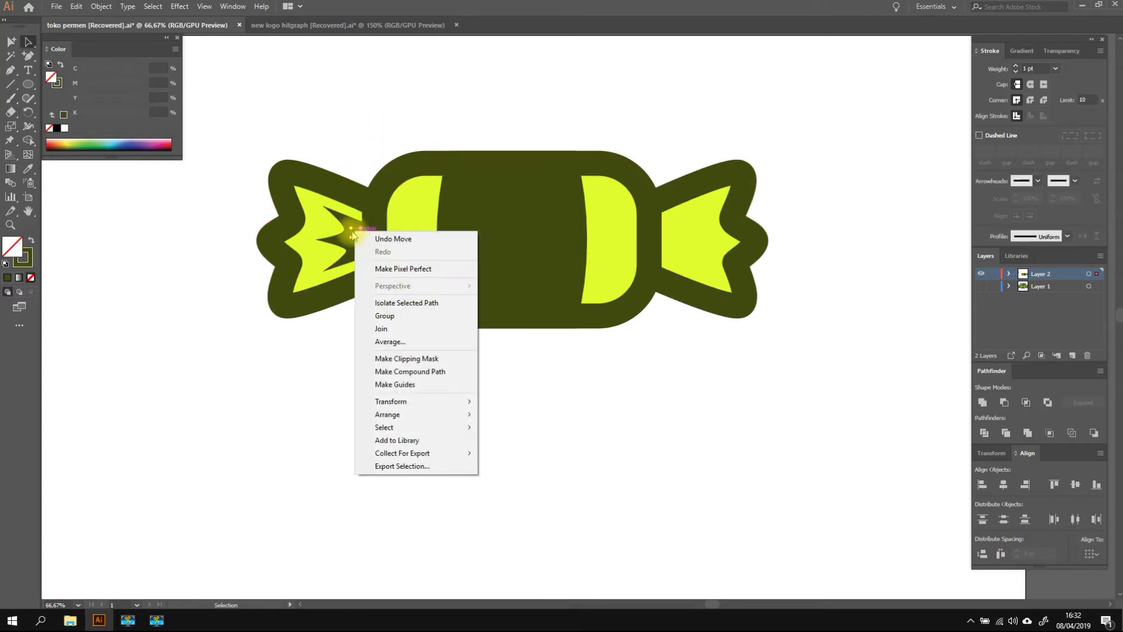
click(376, 115)
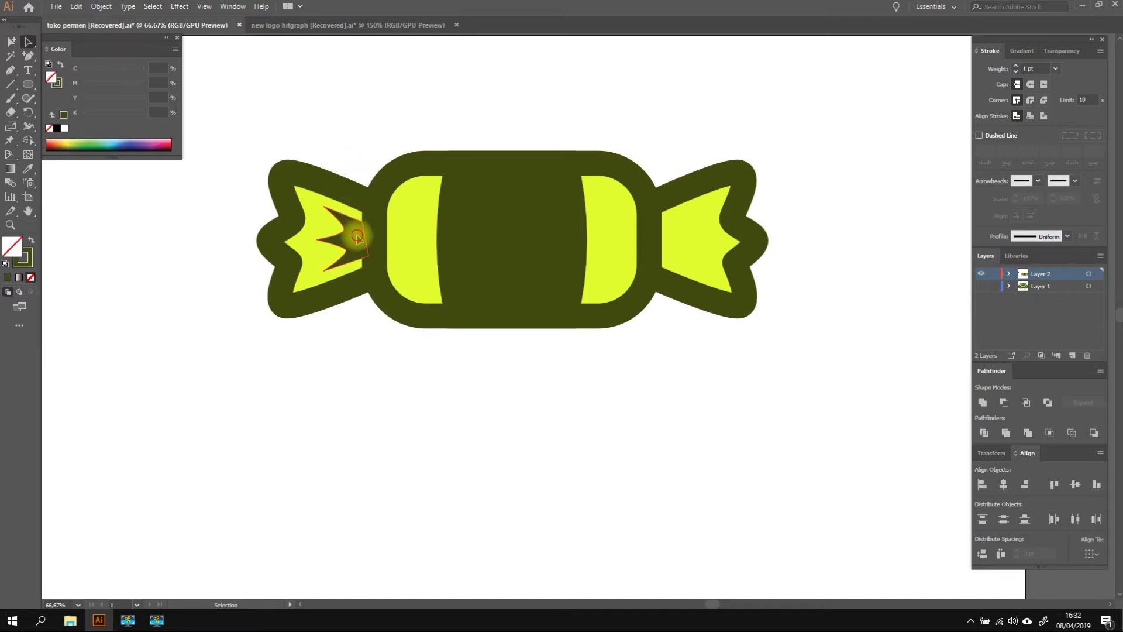
click(356, 235)
key(Delete)
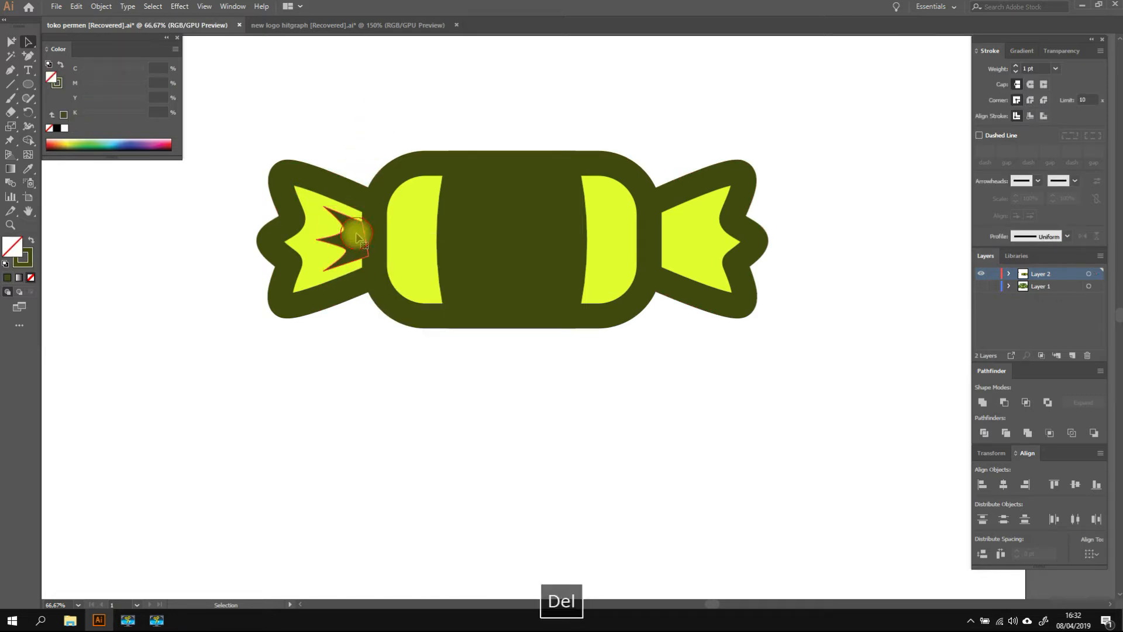
Reflect a copy of the left wrapper's dark fold shape and move it horizontally onto the right wrapper.
right_click(357, 234)
mouse_move(439, 403)
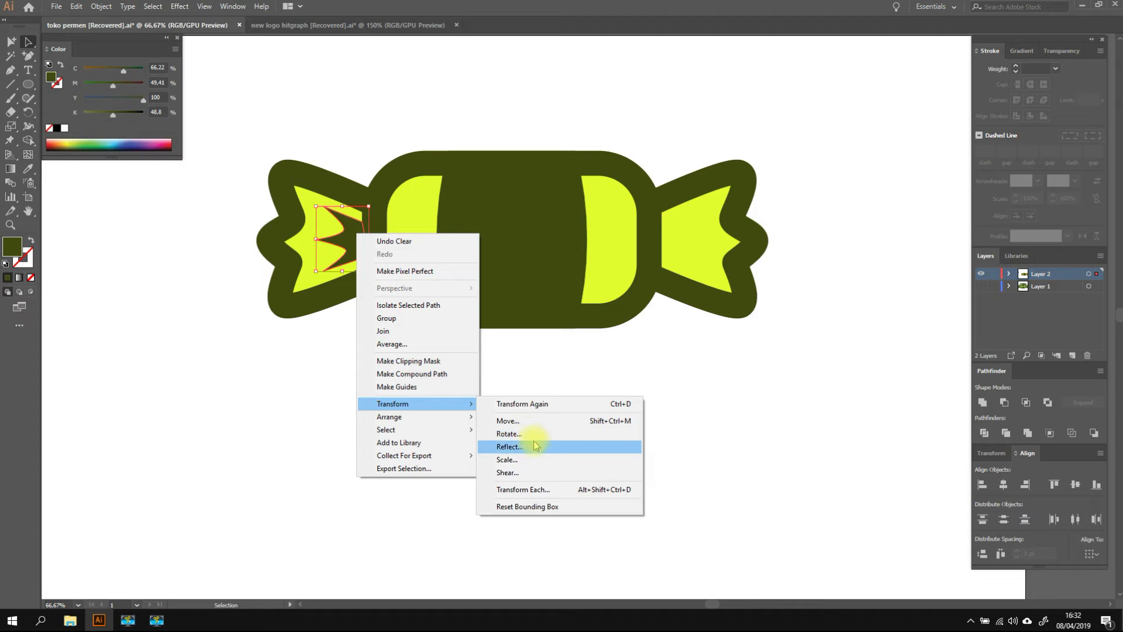
click(510, 446)
click(541, 245)
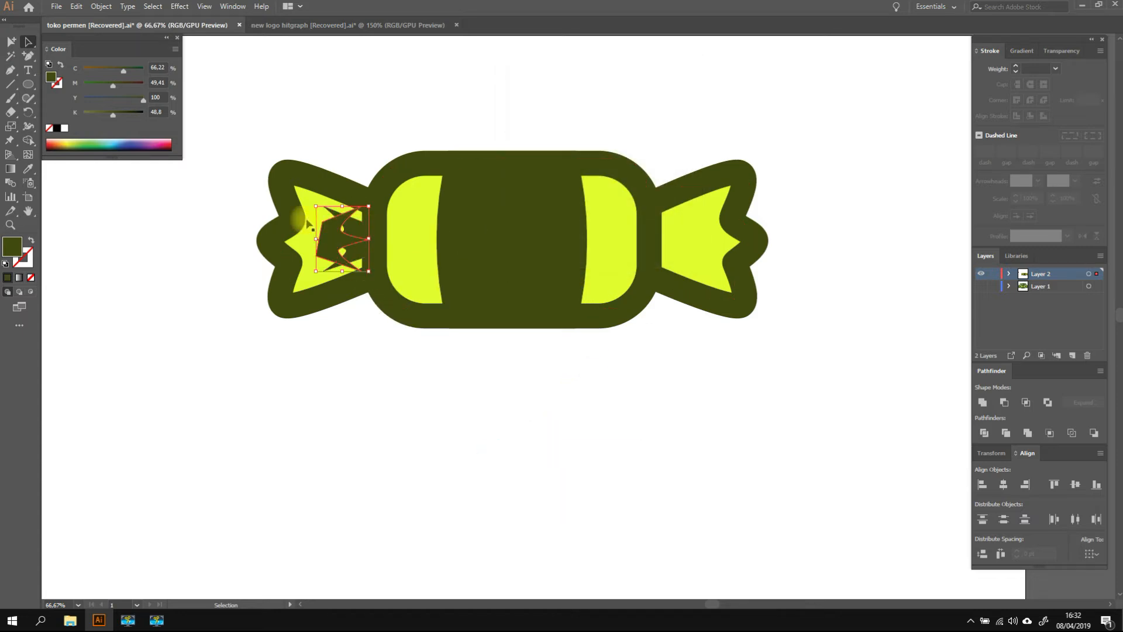
drag(328, 225, 667, 233)
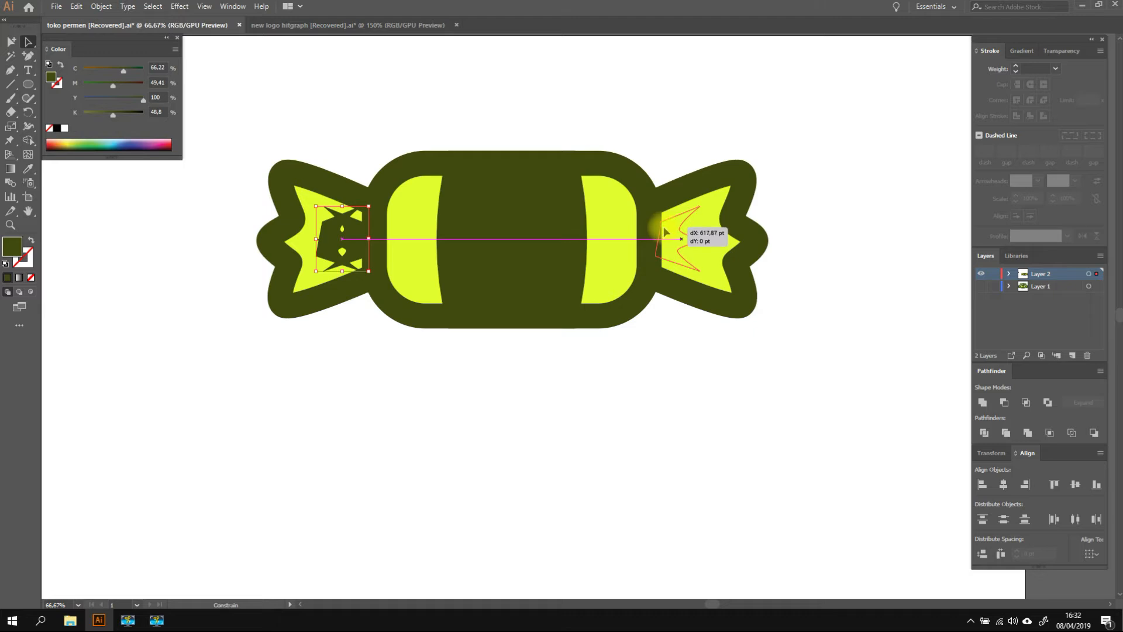
drag(665, 232, 665, 232)
click(673, 144)
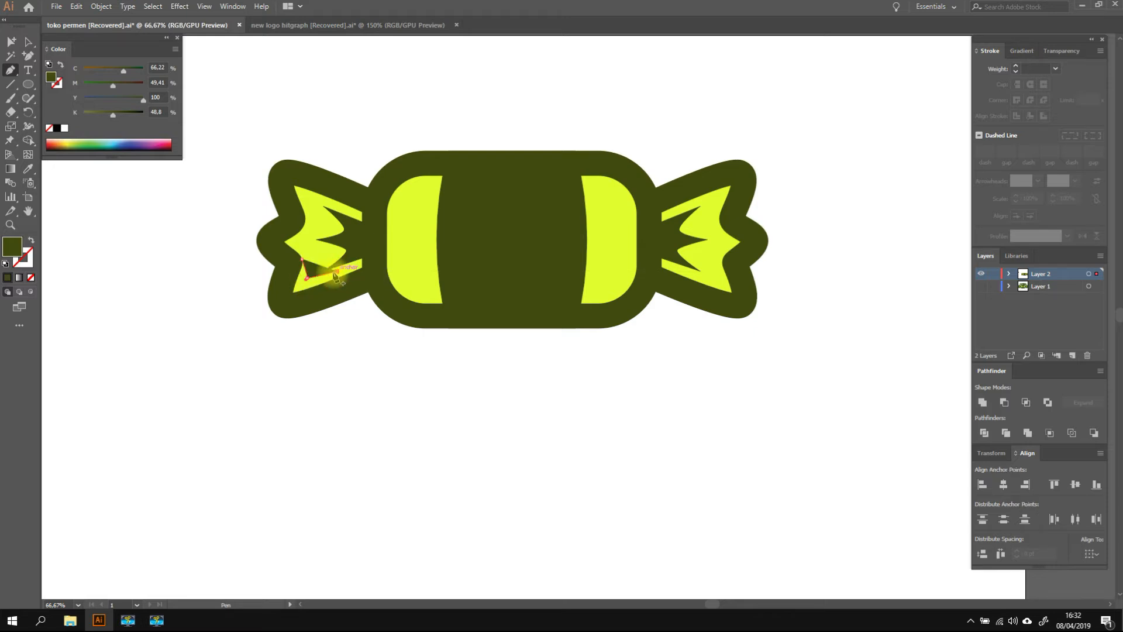
Draw a closed shadow shape with the Pen tool along the lower part of the left wrapper.
click(368, 248)
click(373, 291)
click(295, 298)
click(307, 277)
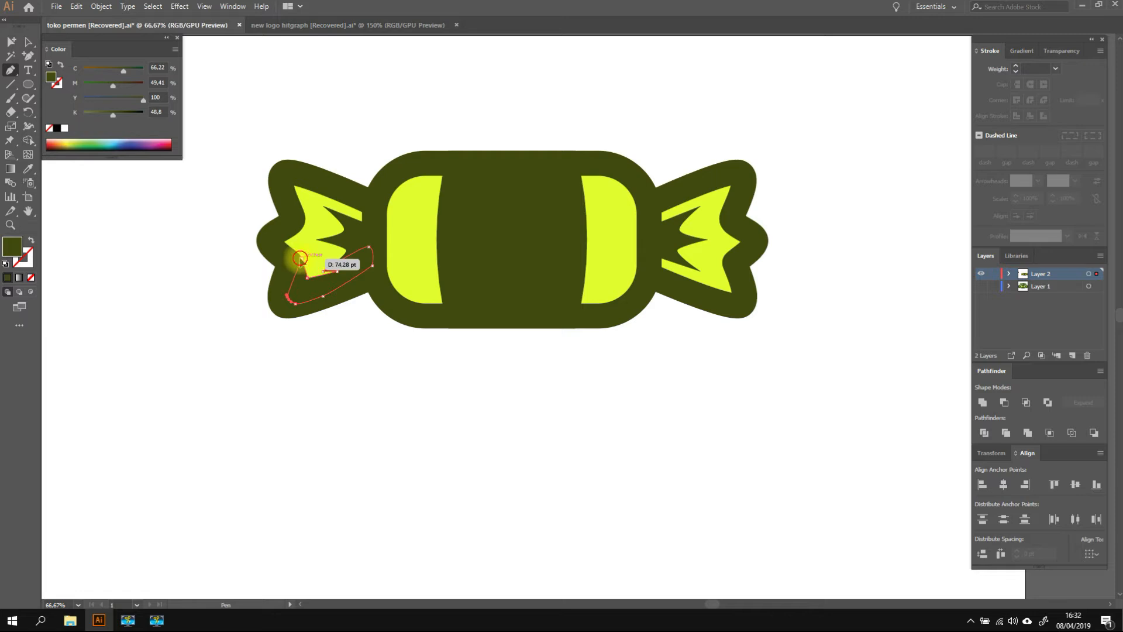
click(300, 258)
Sample the candy's yellow-green for the shadow shape and darken its fill to olive green (C 41.61, M 17.83, Y 100, K 0.57).
double_click(12, 246)
click(682, 260)
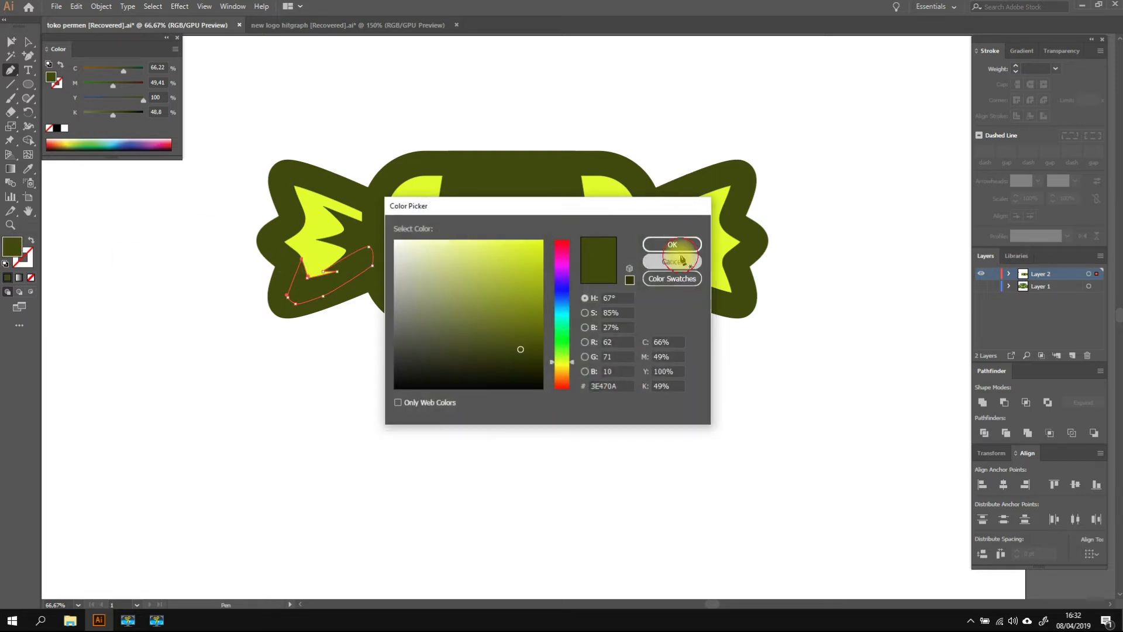
key(i)
click(402, 212)
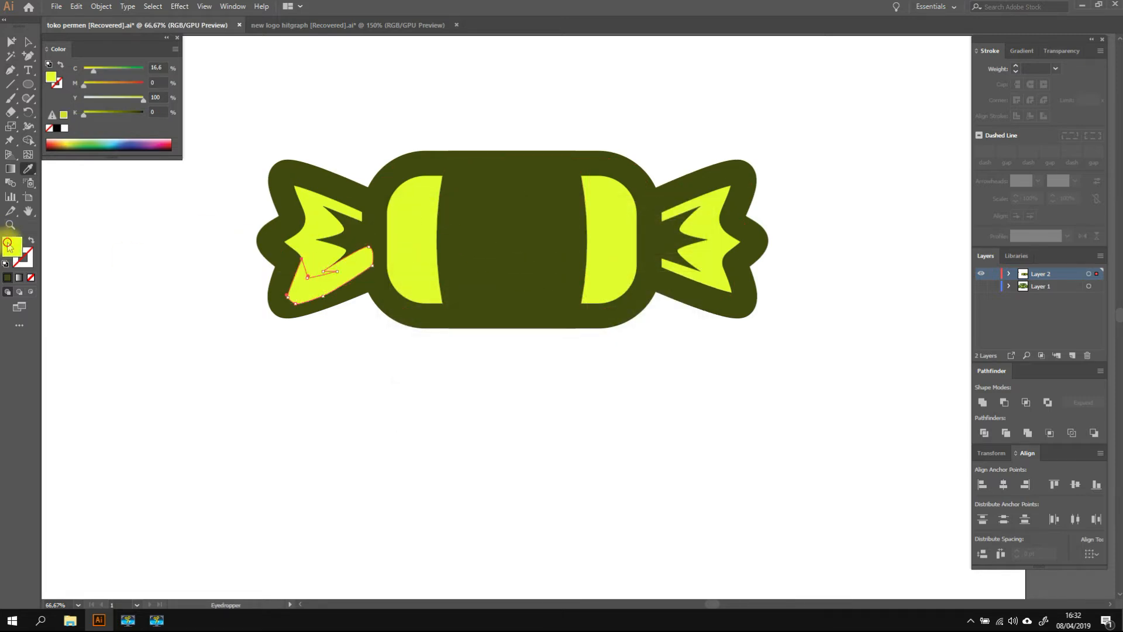
double_click(10, 247)
click(533, 286)
click(653, 250)
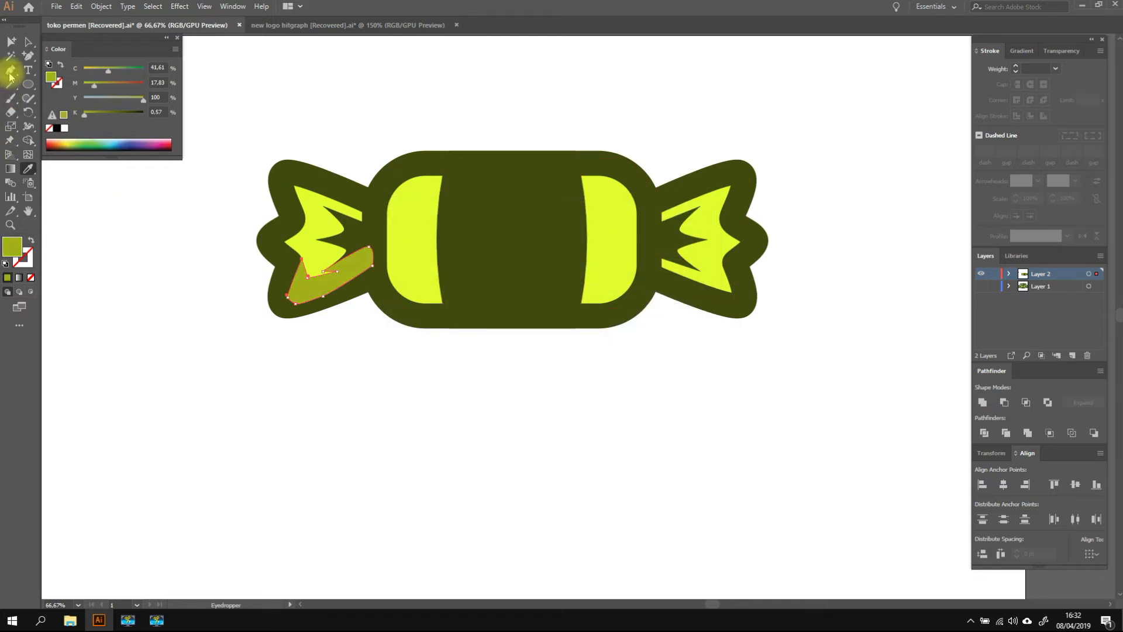
Draw a closed highlight shape with the Pen tool along the upper part of the left wrapper and fill it white.
click(8, 70)
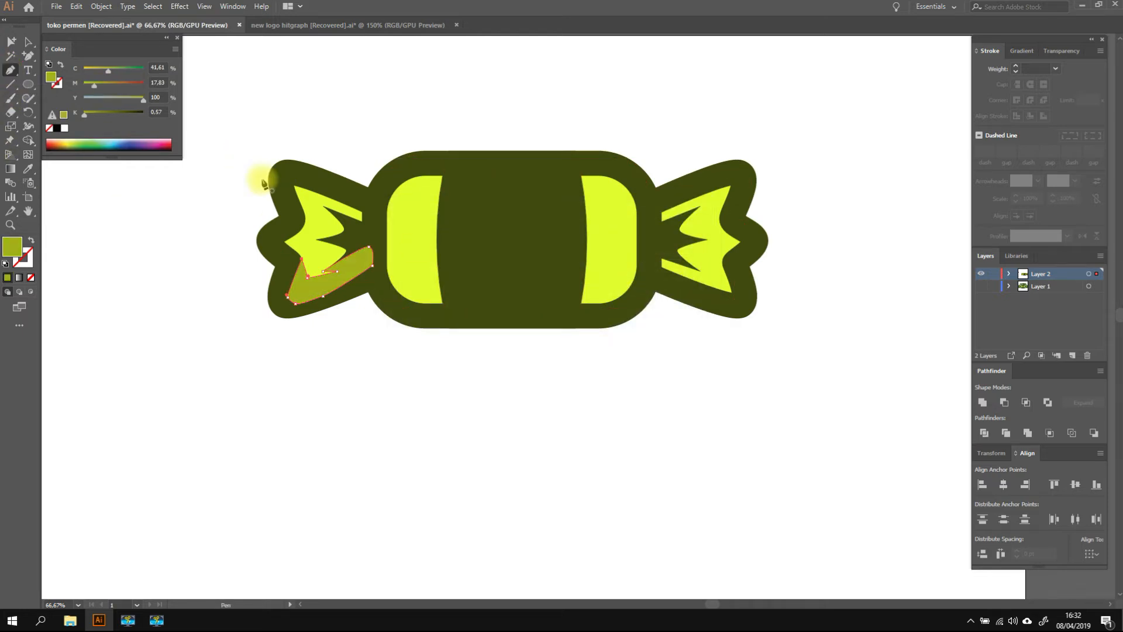
click(302, 206)
drag(336, 211, 366, 227)
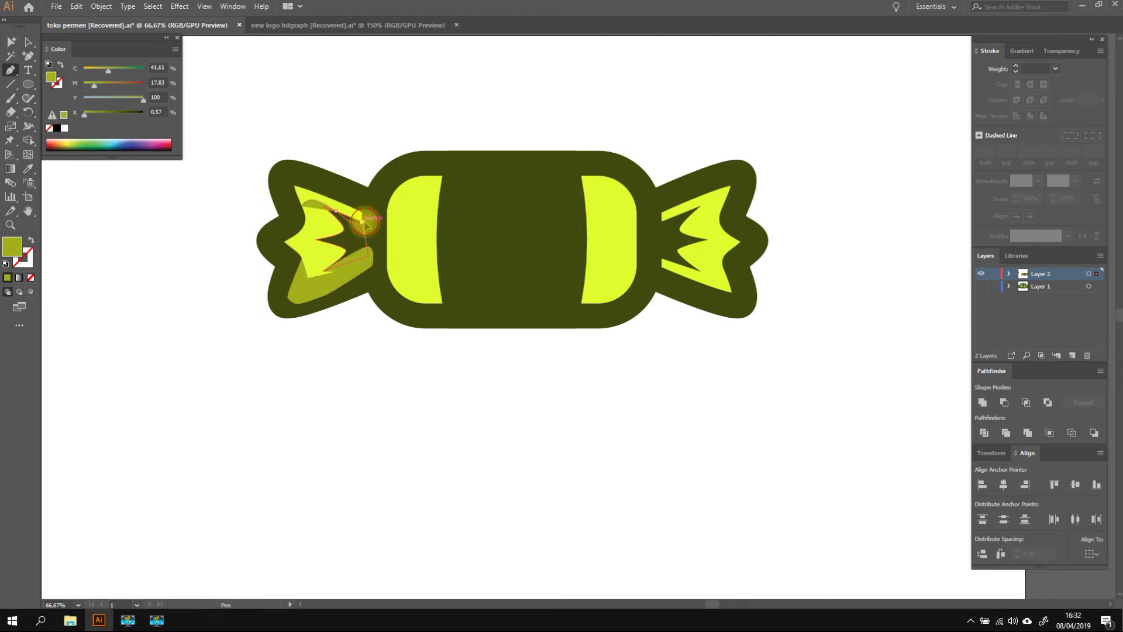
click(373, 208)
drag(287, 178, 287, 189)
click(301, 206)
click(65, 127)
Send the white highlight and olive shadow shapes backward, behind the dark outline and fold.
click(11, 42)
shift+click(348, 274)
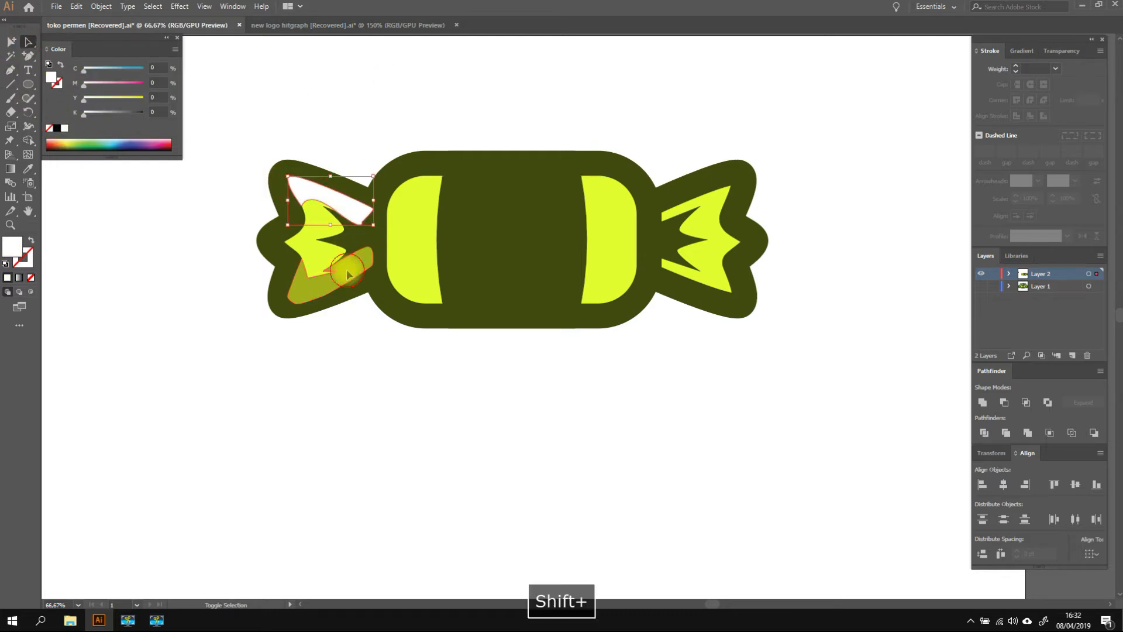
key(ctrl+bracketleft)
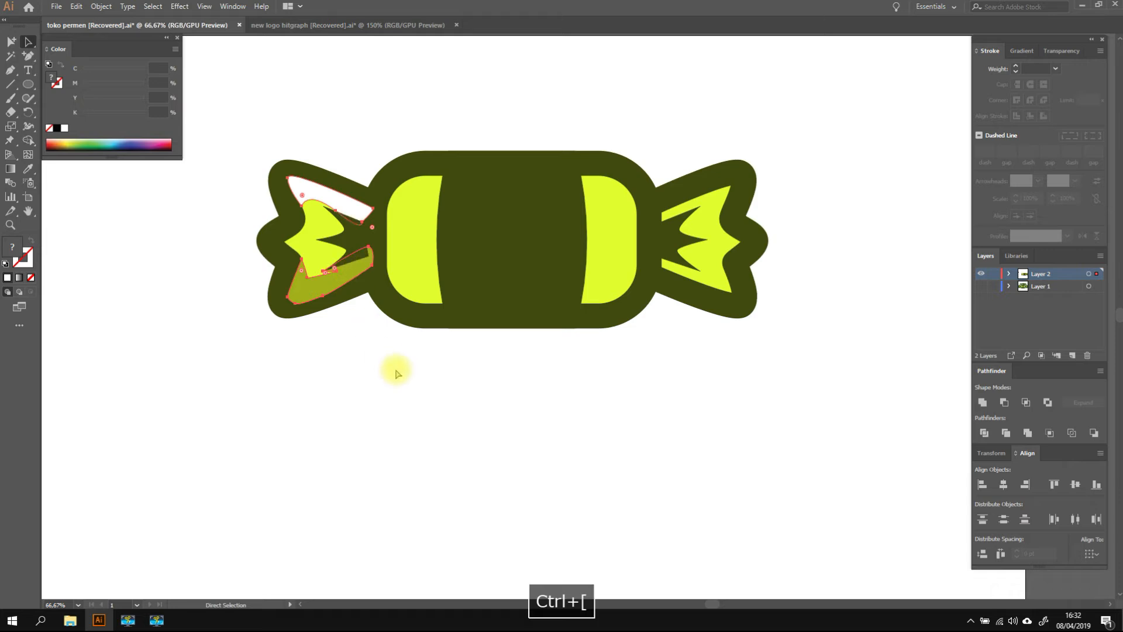
key(ctrl+bracketleft)
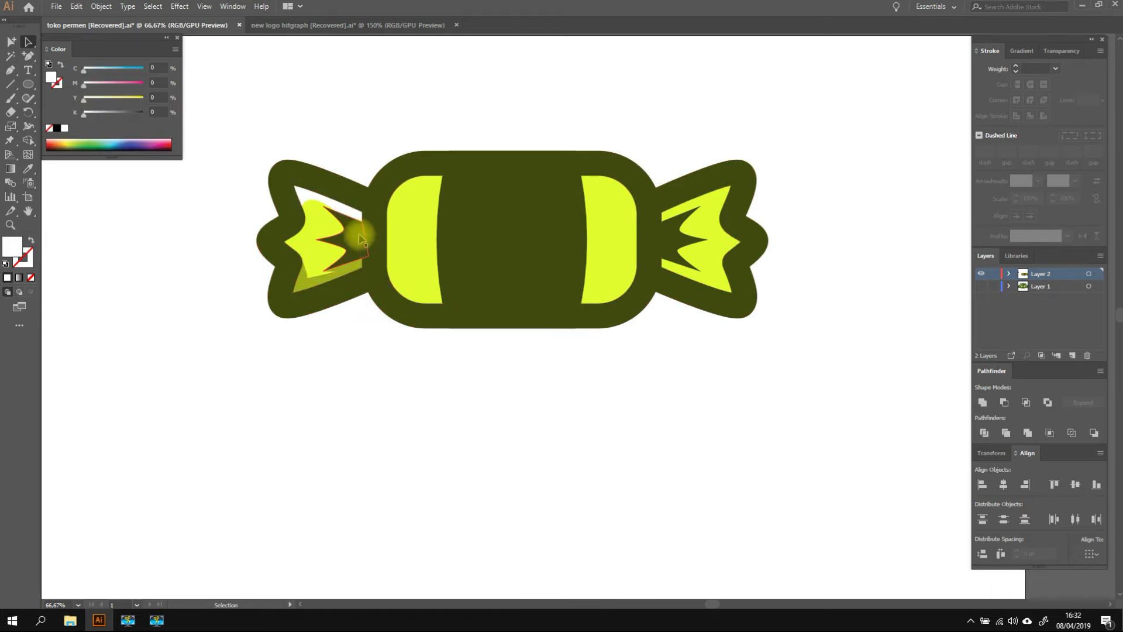
Unite both wrapper folds and the central band with the dark candy outline into one shape.
click(358, 234)
shift+click(672, 234)
shift+click(648, 205)
shift+click(556, 217)
click(982, 403)
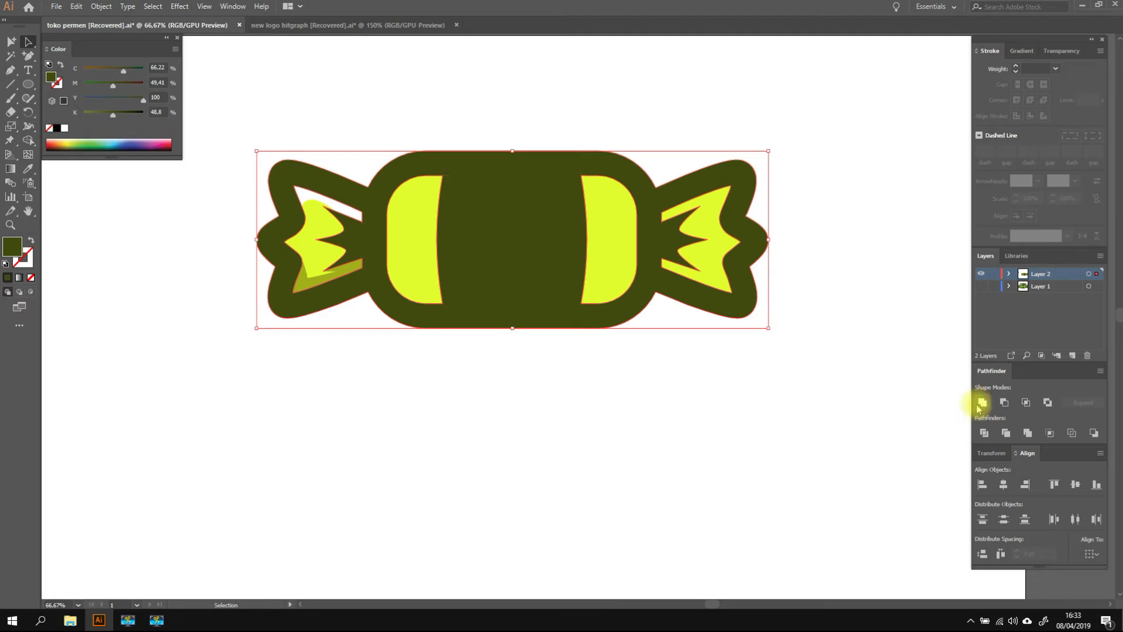
click(872, 384)
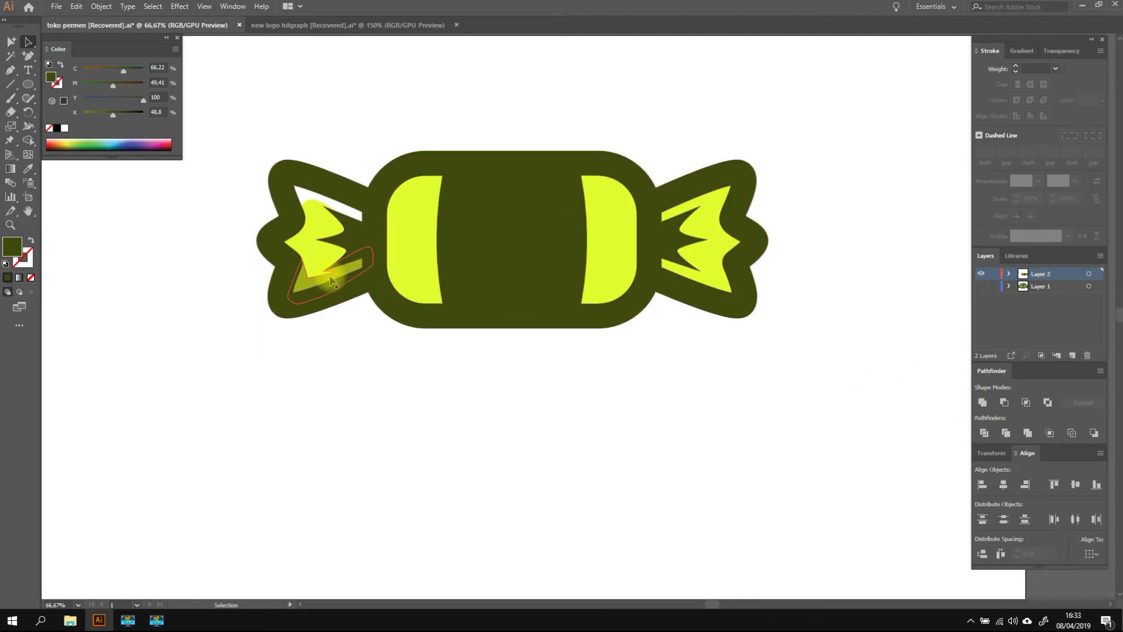
Adjust the inner edge of the left wrapper's olive shadow with the Direct Selection tool.
key(a)
drag(337, 273, 324, 274)
click(355, 328)
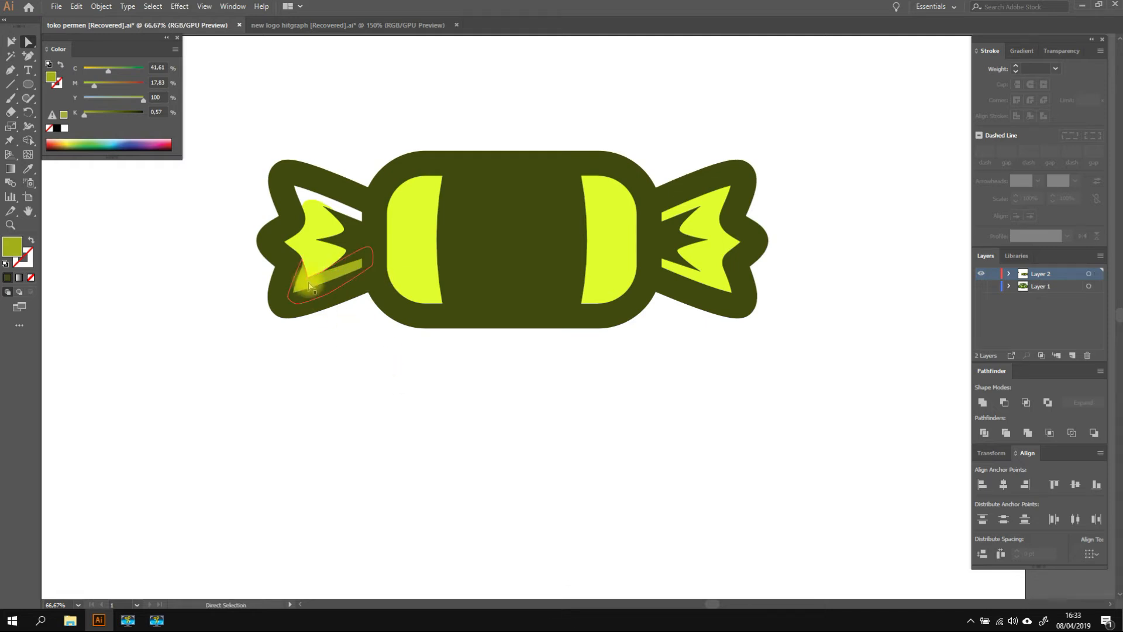
Reflect a copy of the left wrapper's highlight and shadow shapes and move it onto the right wrapper.
key(v)
click(330, 275)
right_click(332, 278)
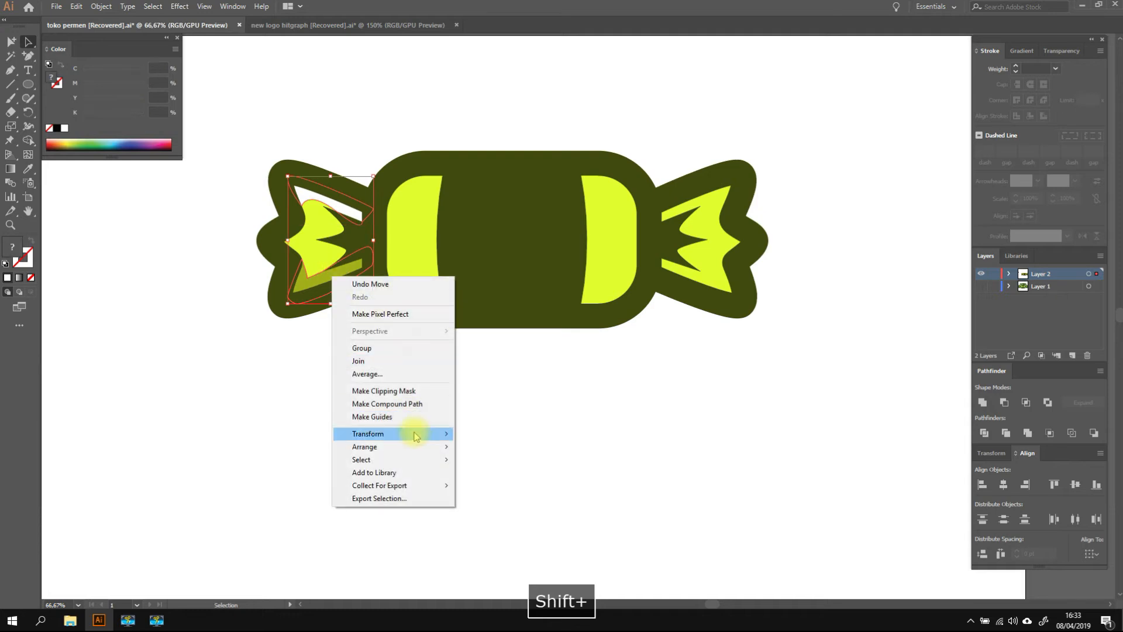
mouse_move(416, 436)
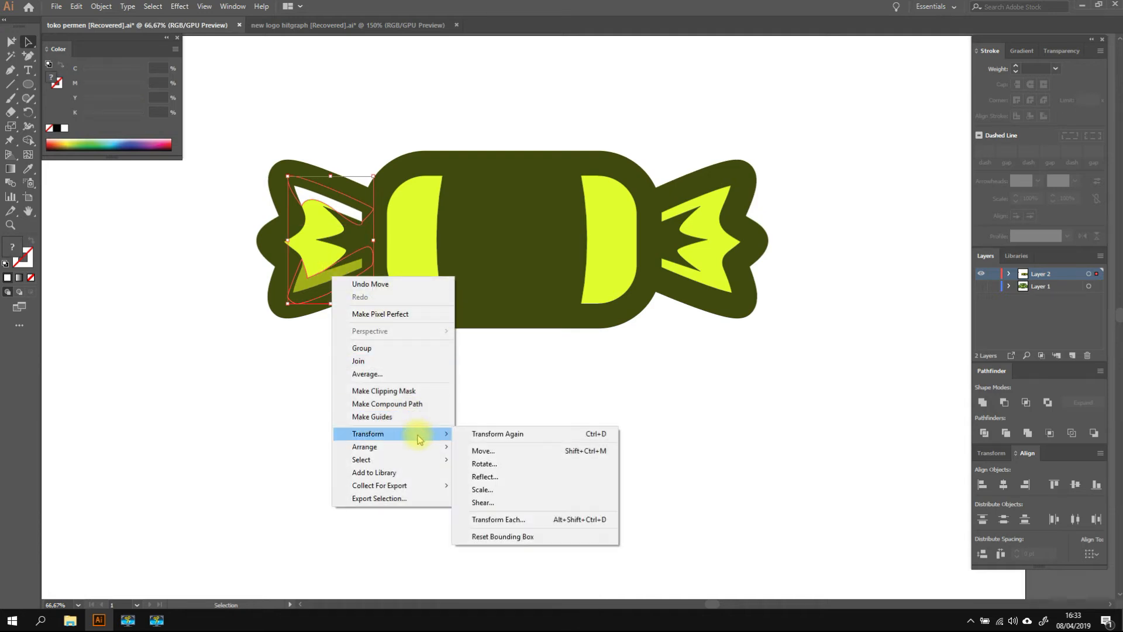
click(497, 476)
click(526, 245)
drag(312, 215, 670, 216)
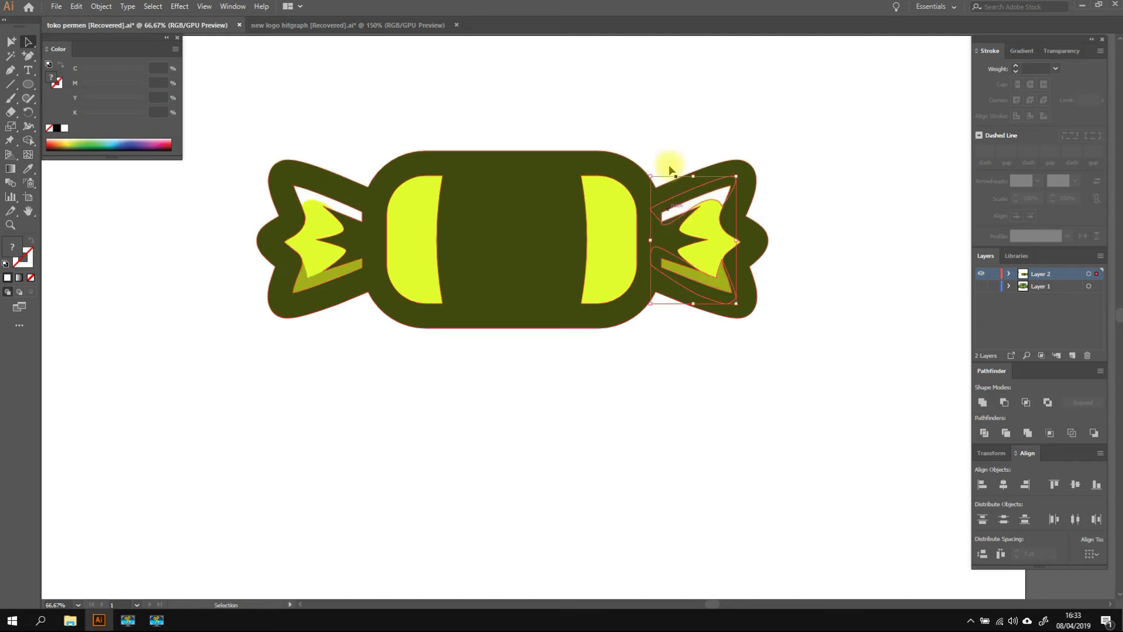
key(ctrl+shift+a)
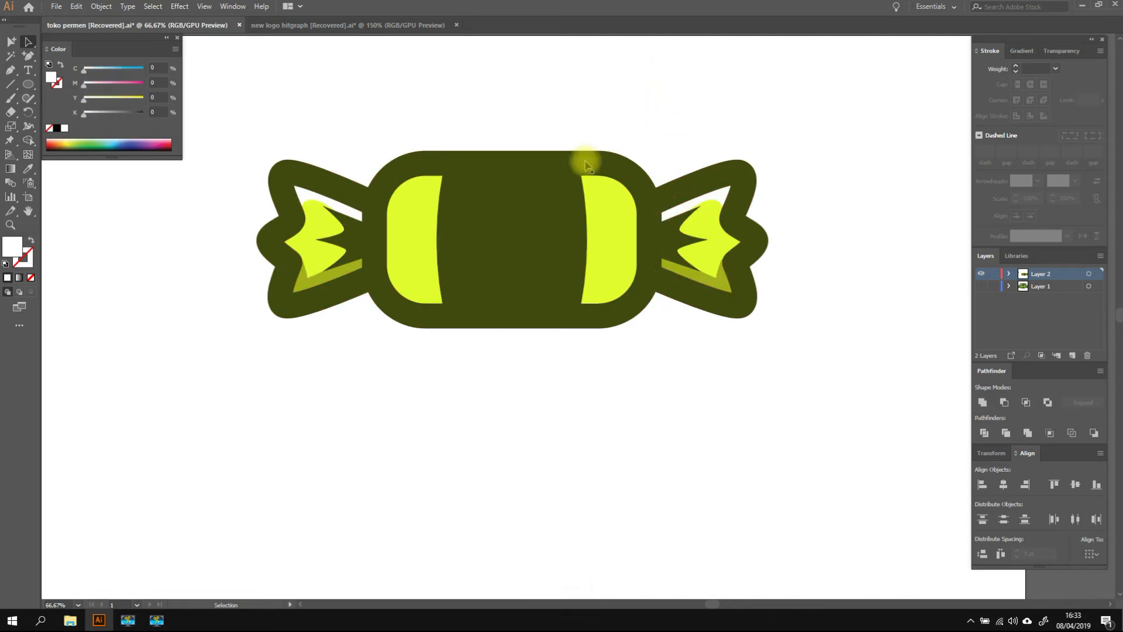
Draw thin white strips across the candy body's upper and lower edges, and recolor the lower one with the wrapper shadow's olive.
drag(30, 83, 56, 82)
drag(513, 290, 607, 302)
key(v)
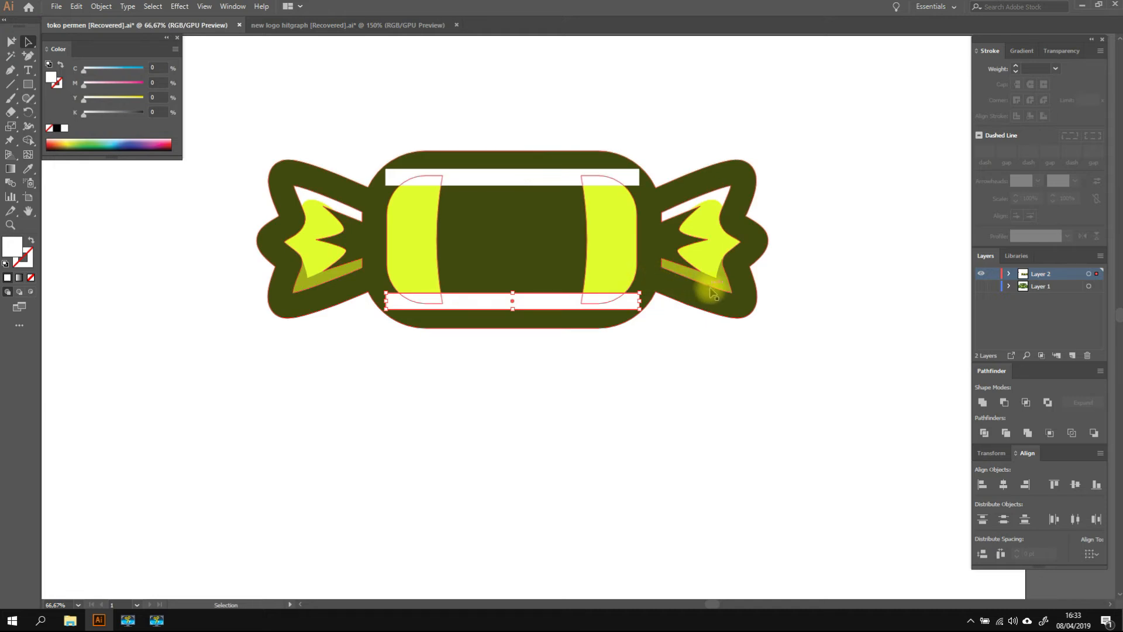
key(i)
click(708, 288)
Send both the white and the olive strip backward, behind the dark candy outline.
click(28, 43)
shift+click(526, 179)
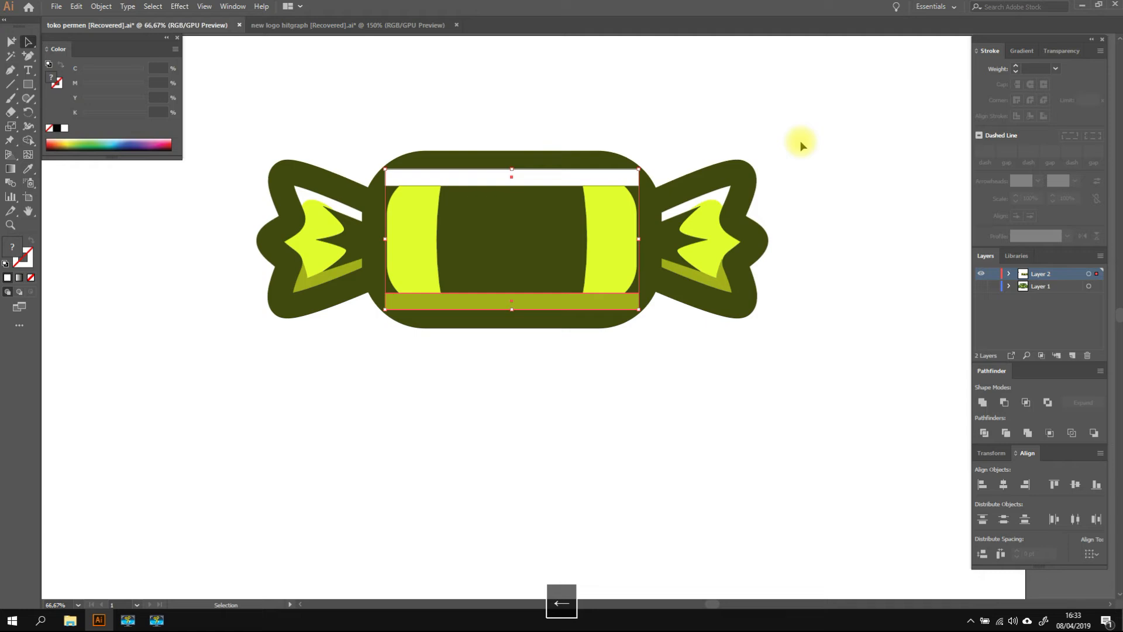
key(ctrl+bracketleft)
click(789, 113)
Copy the olive strip to the middle of the candy body and stretch it into a taller band.
click(600, 295)
drag(601, 301, 602, 238)
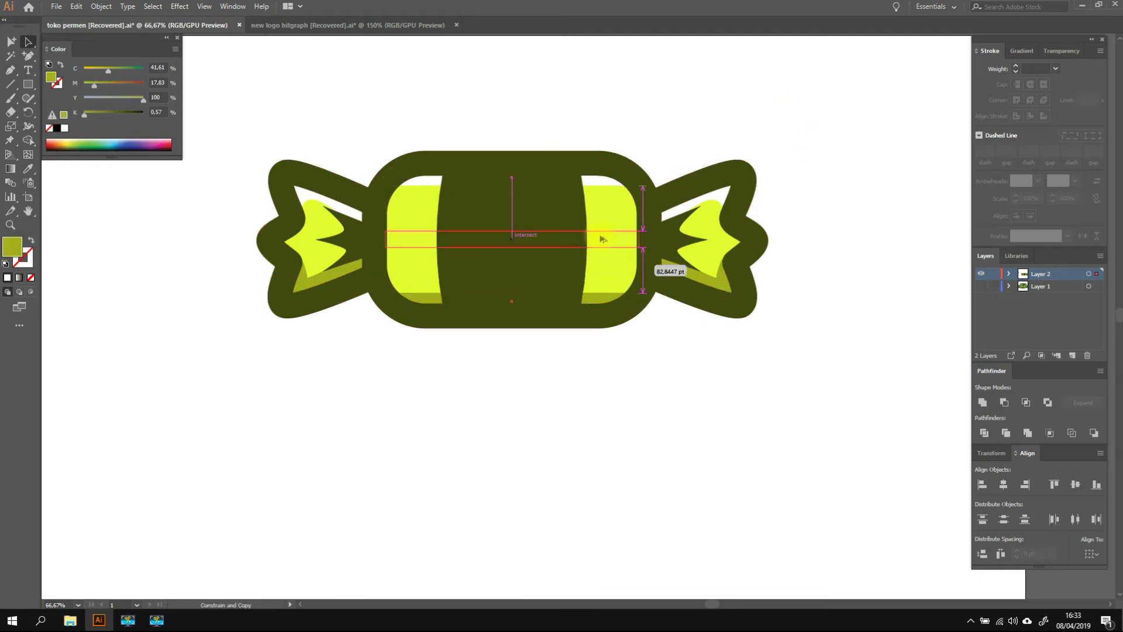
drag(512, 248, 516, 272)
Recolor the middle band with the sampled yellow-green, lightened to F1FF3B.
key(i)
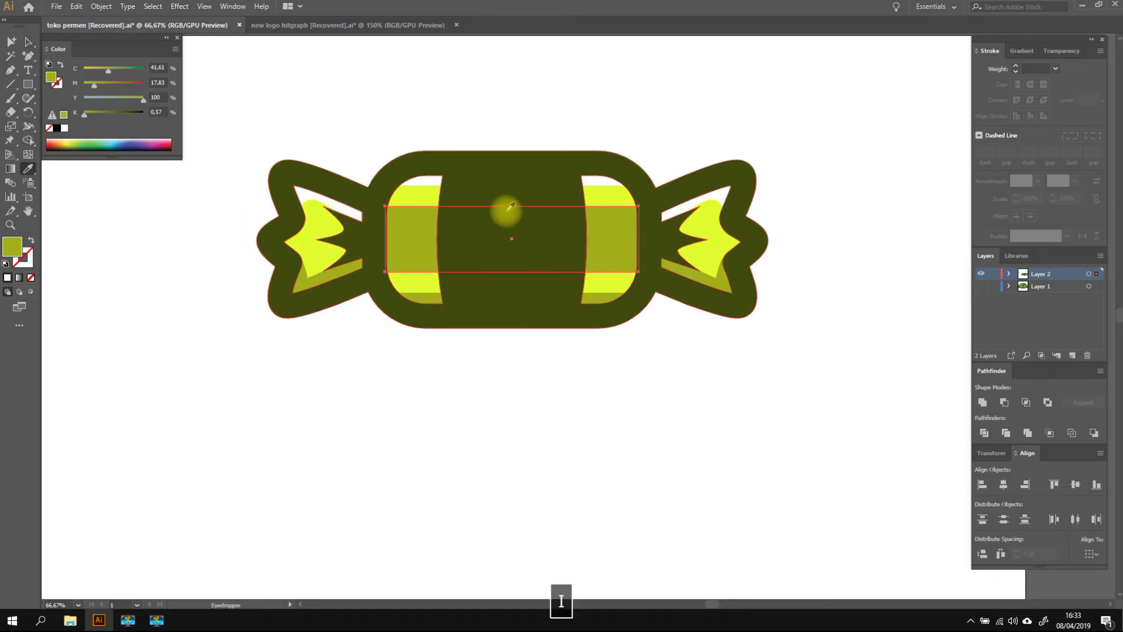
click(600, 191)
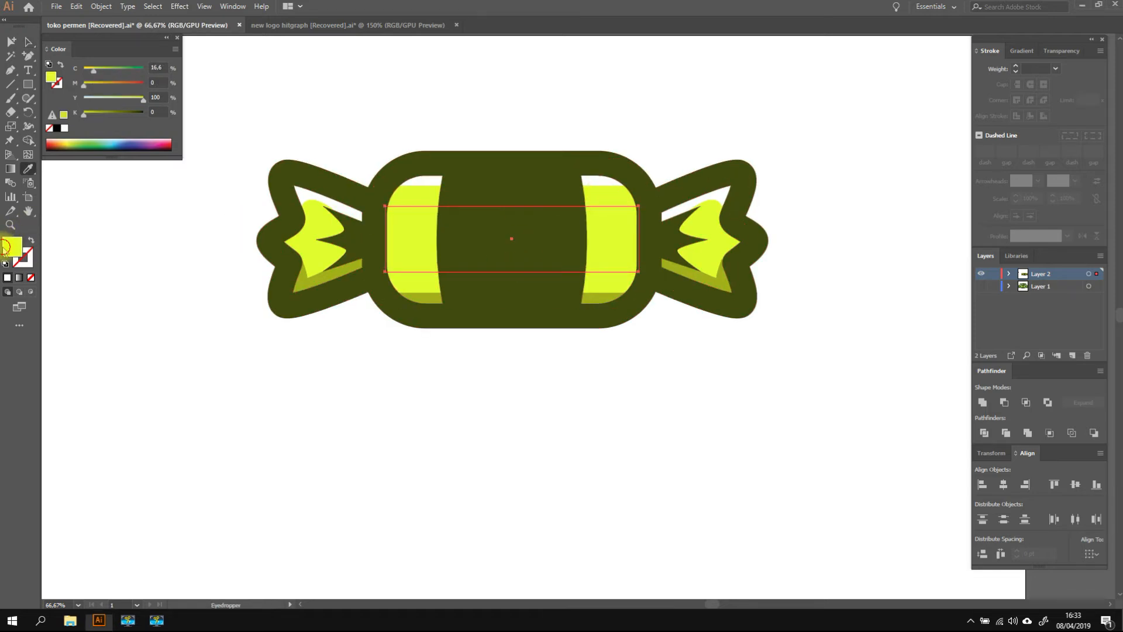
double_click(6, 247)
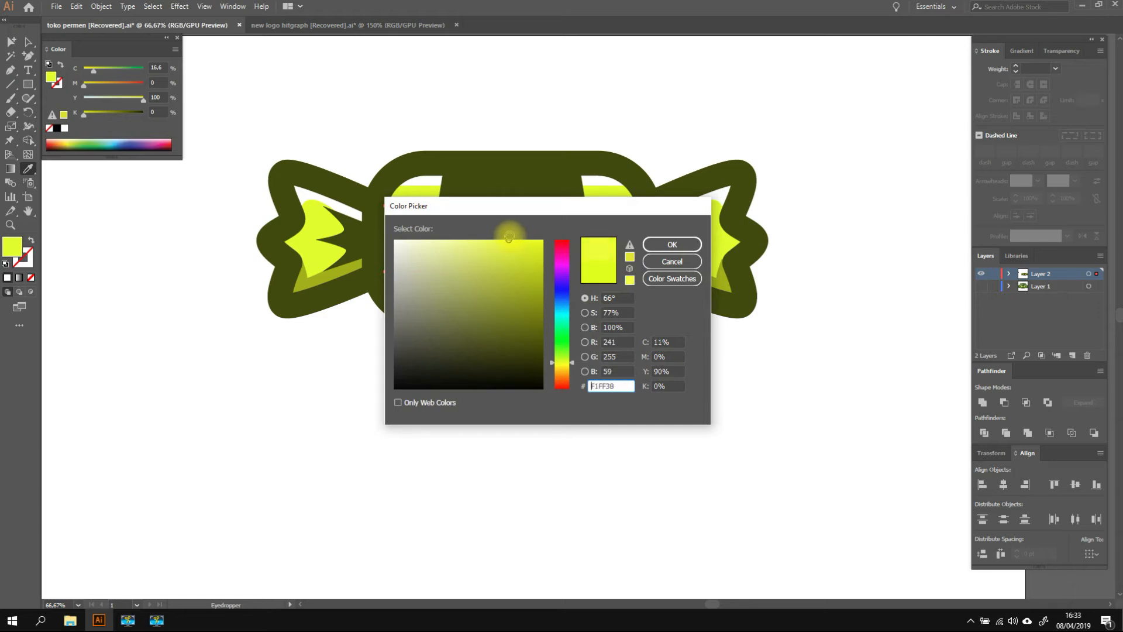
click(671, 240)
click(26, 42)
click(533, 84)
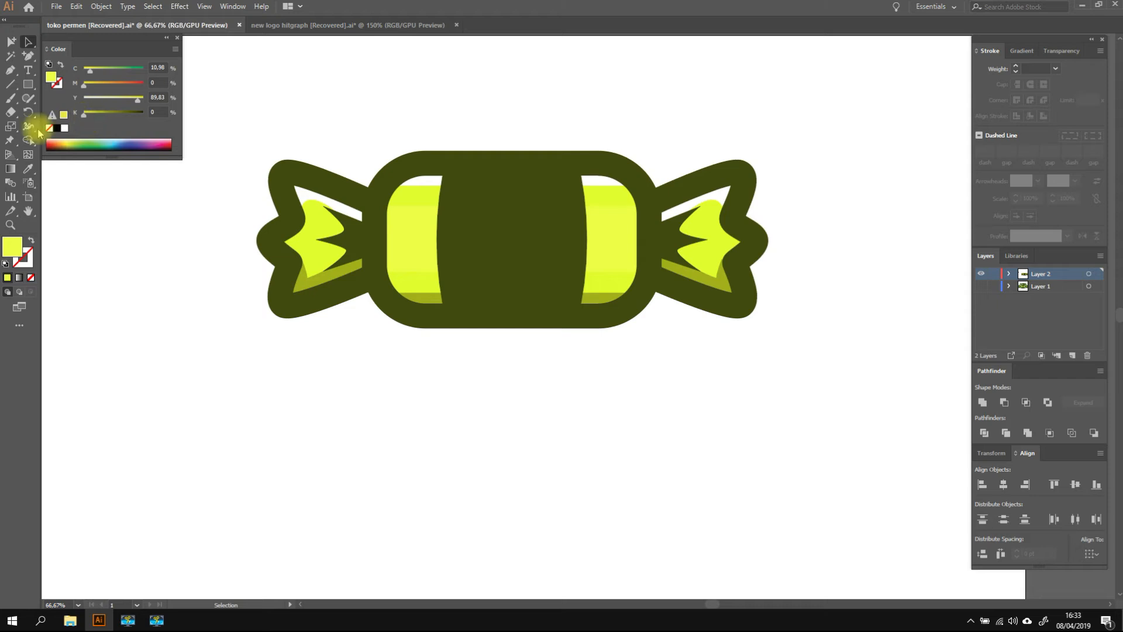
Add the letter C on the candy's dark central section and enlarge it to about 152 pt.
click(27, 70)
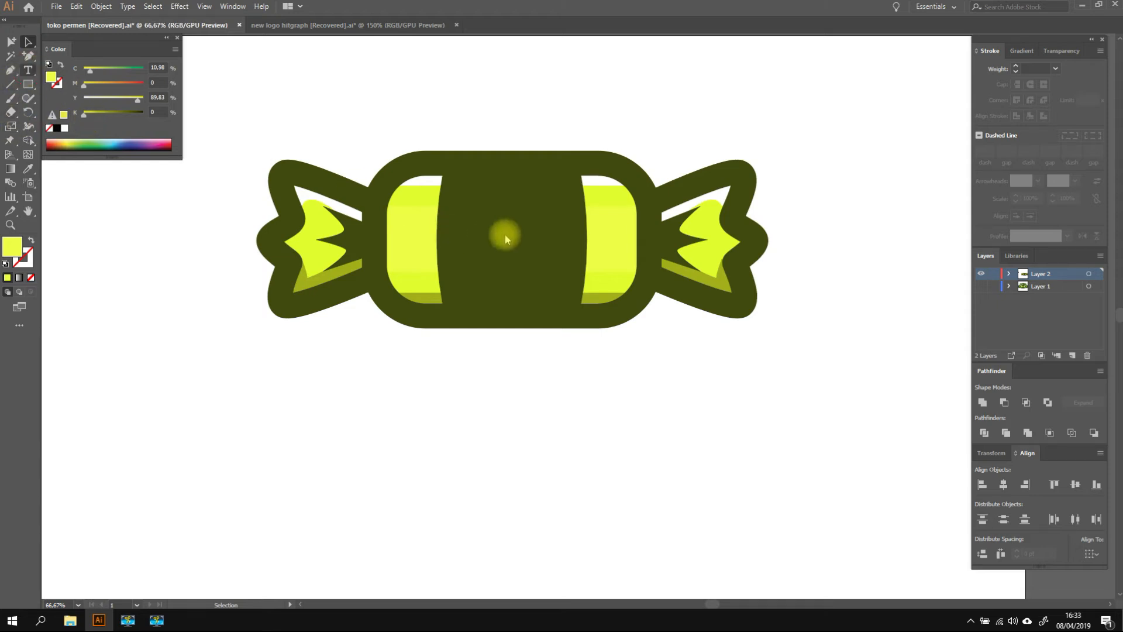
drag(475, 216, 532, 279)
key(ctrl+z)
click(480, 232)
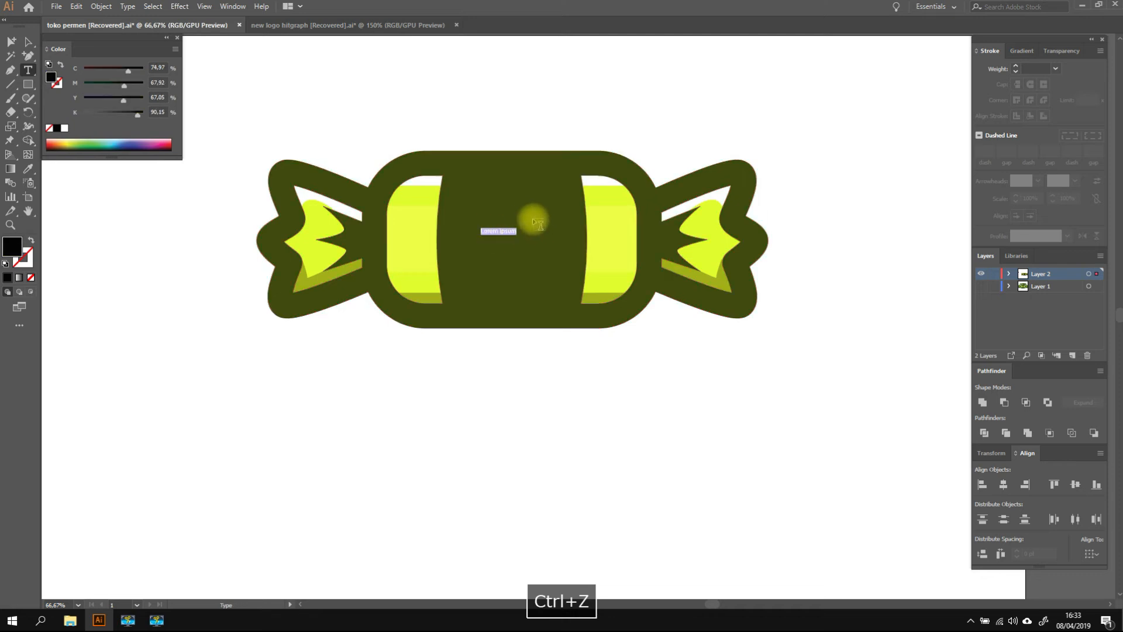
text(C)
click(27, 40)
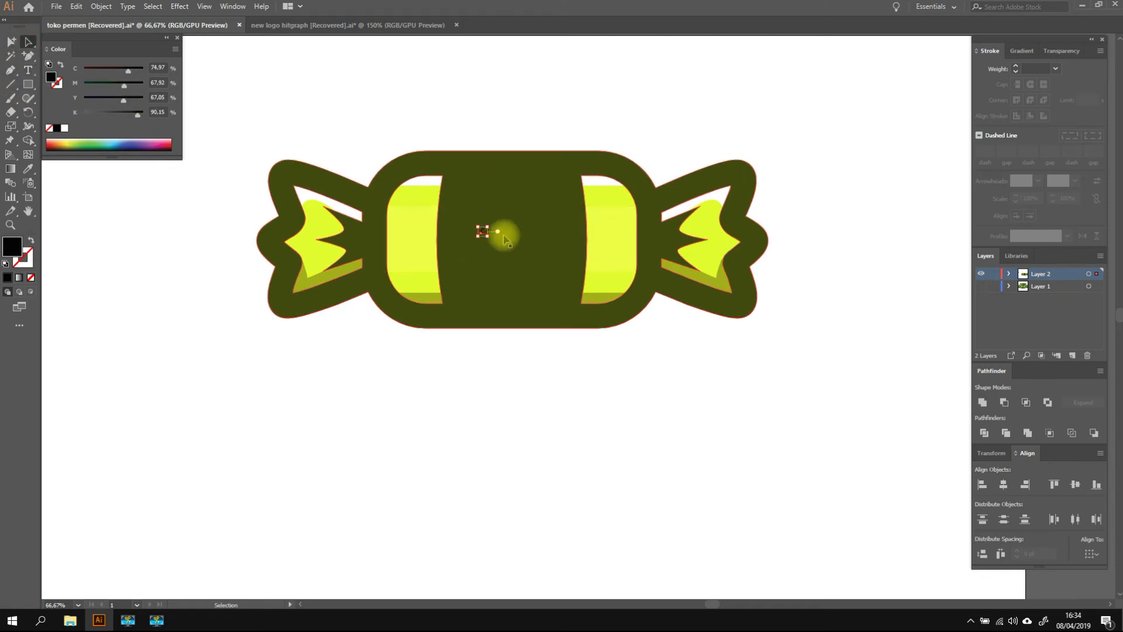
drag(487, 236, 552, 290)
drag(492, 259, 514, 270)
Switch to the Automation workspace, close the Libraries panel and move the overlapping floating panels apart.
click(952, 7)
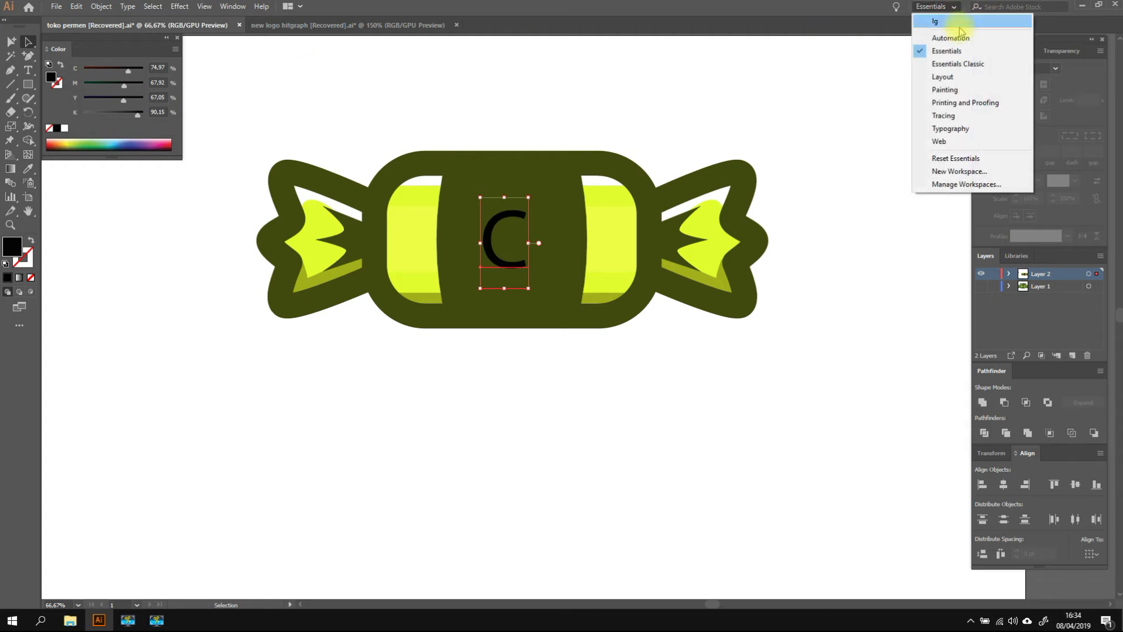
click(958, 37)
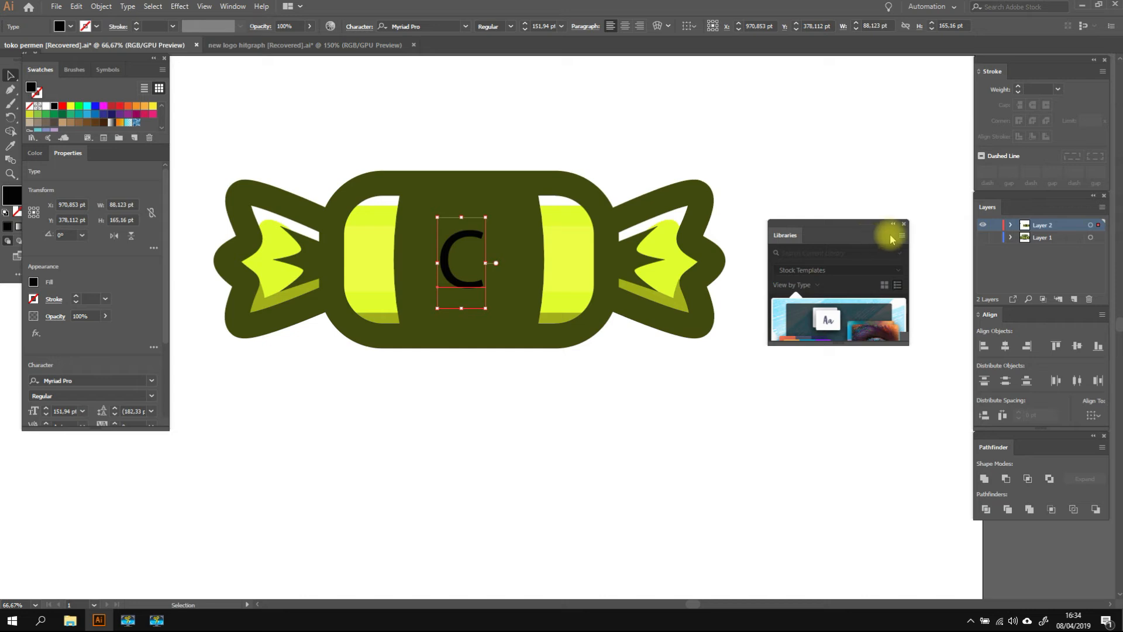
click(904, 225)
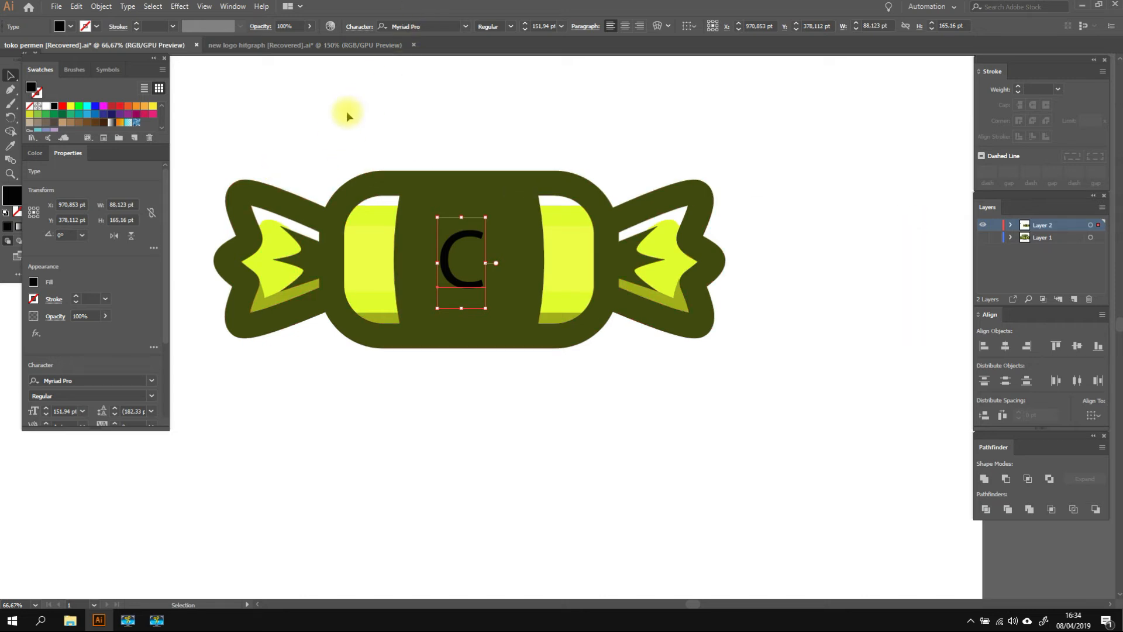
drag(87, 58, 106, 58)
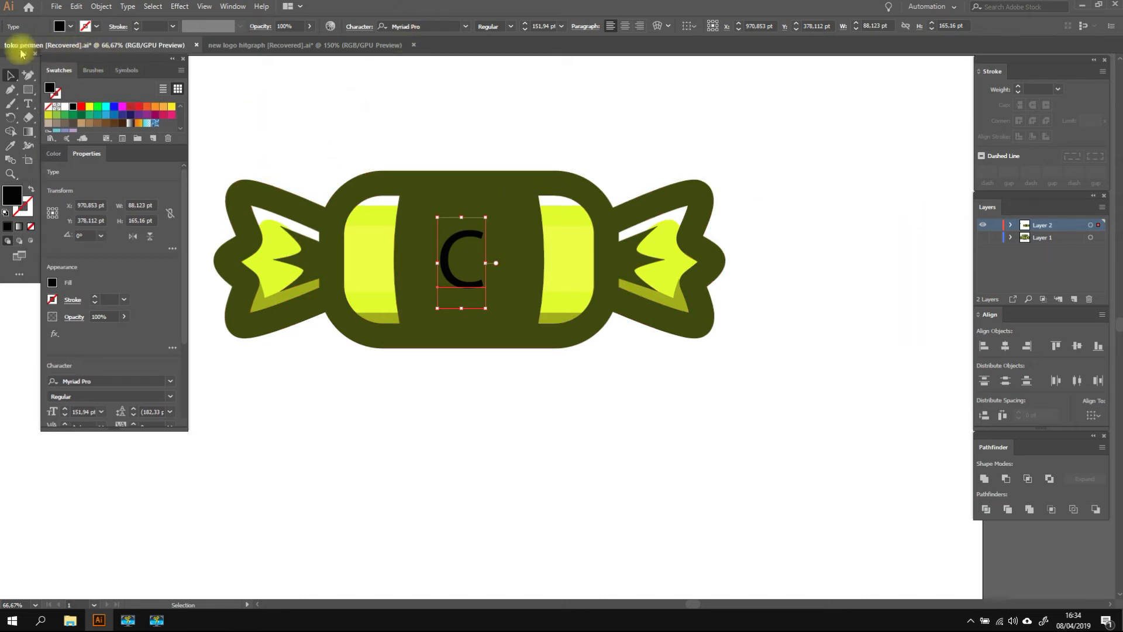
drag(13, 56, 13, 62)
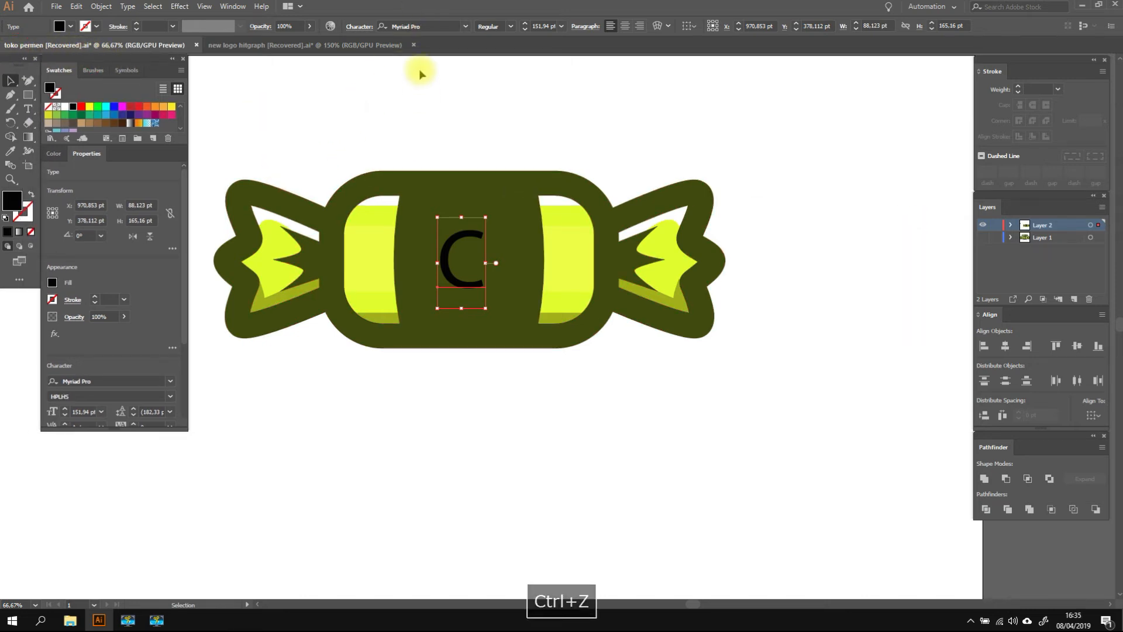
Set the letter C's font to MOON GET! Heavy and shift it back over the dark central section.
click(417, 24)
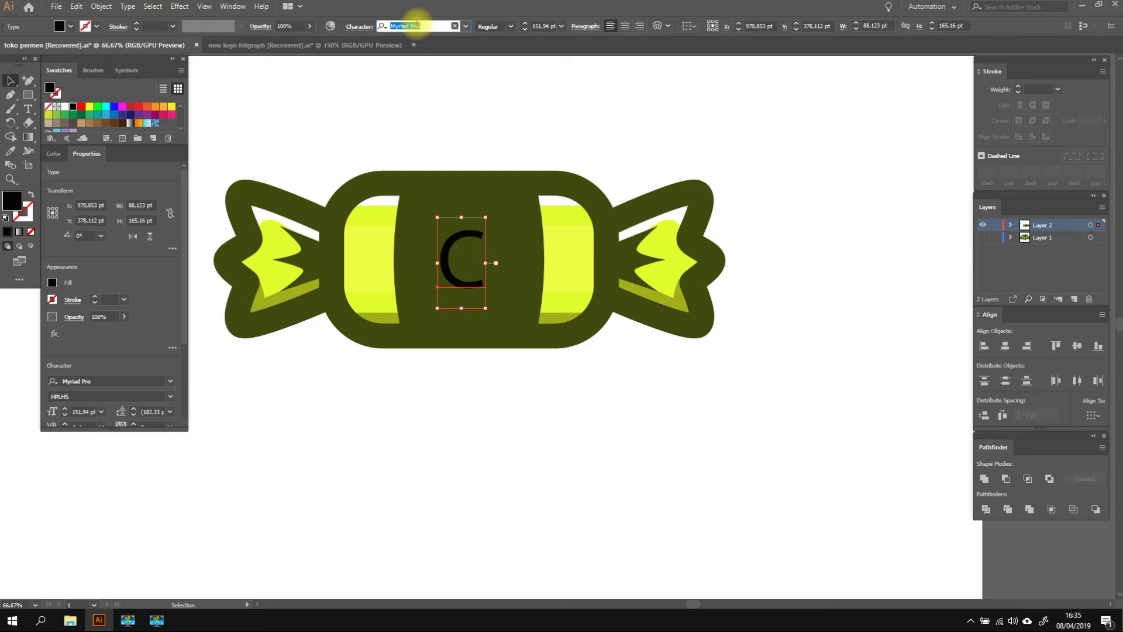
text(hea)
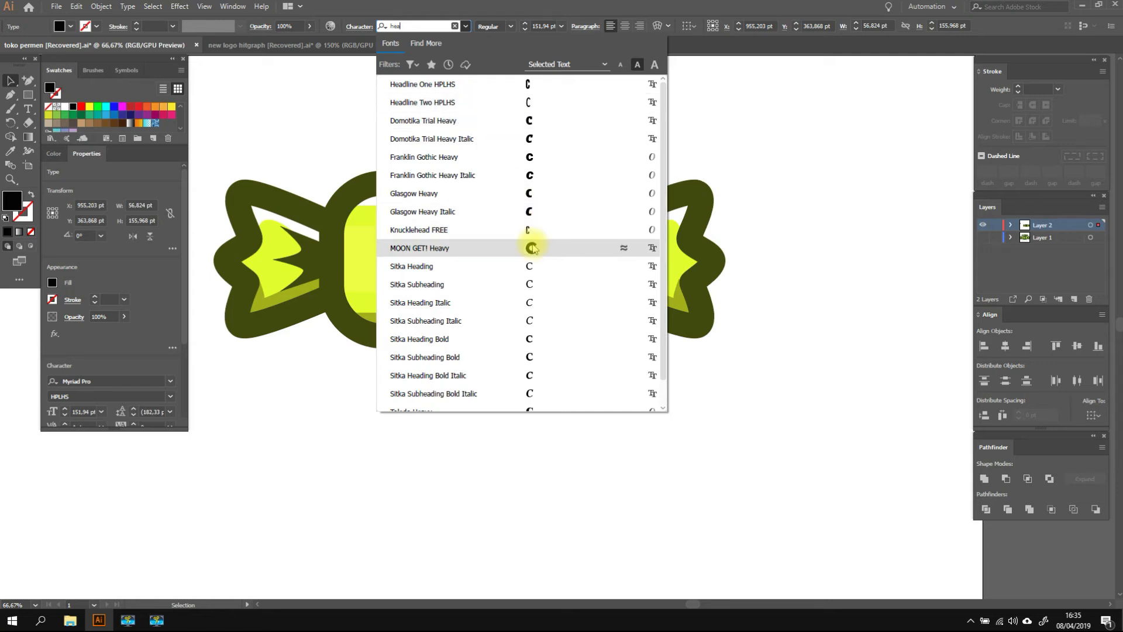
click(503, 244)
drag(500, 241, 488, 240)
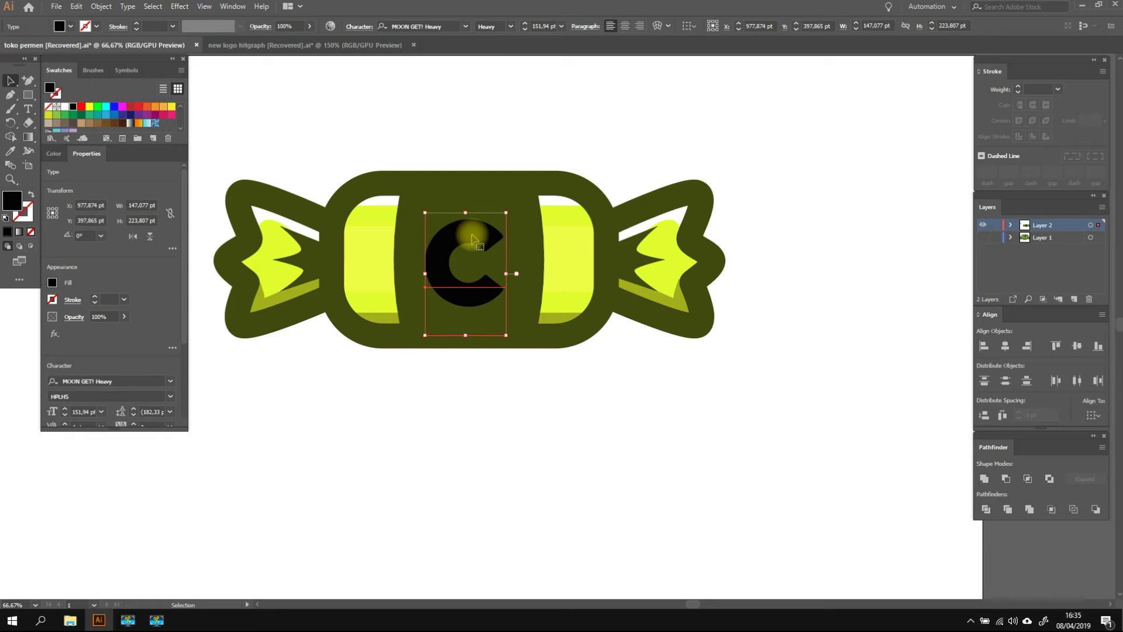
Fill the letter C with white and scale it down to about 124 pt.
click(64, 106)
click(559, 142)
drag(487, 287, 489, 286)
drag(508, 335, 501, 325)
click(529, 369)
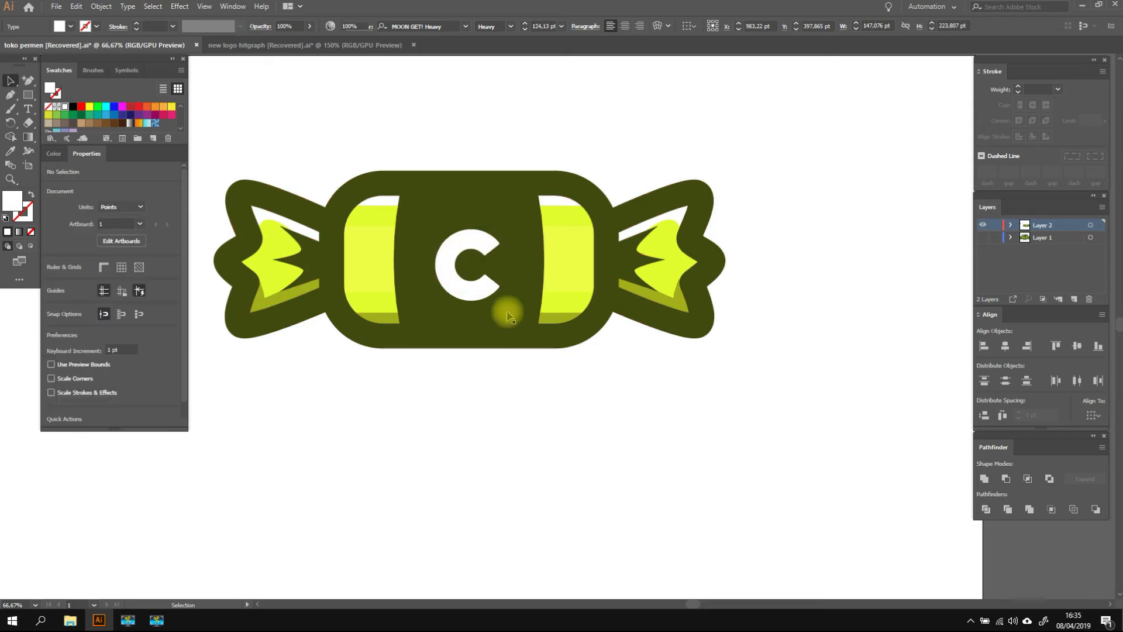
Move the white letter C slightly up and to the left to center it on the dark section.
click(27, 108)
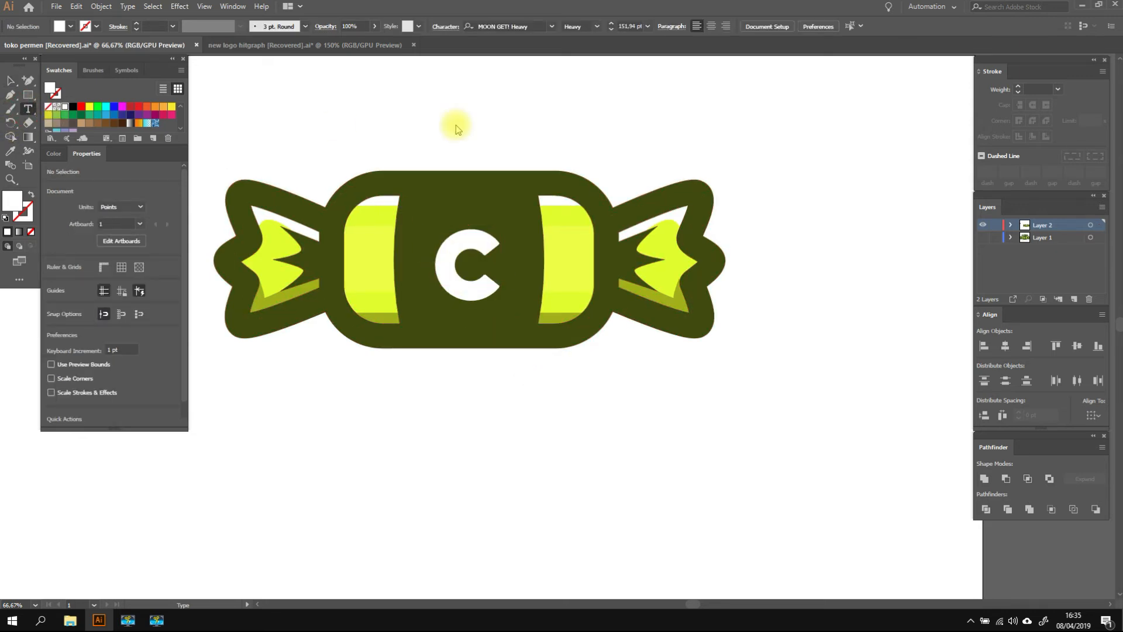
key(v)
drag(472, 241, 471, 235)
click(519, 379)
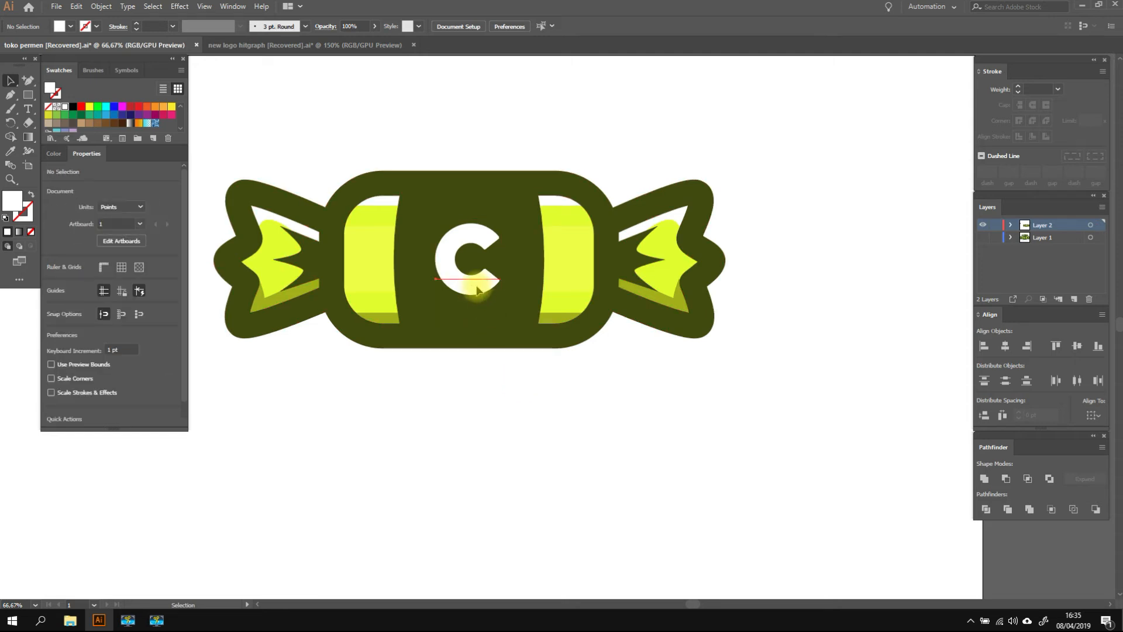
click(477, 290)
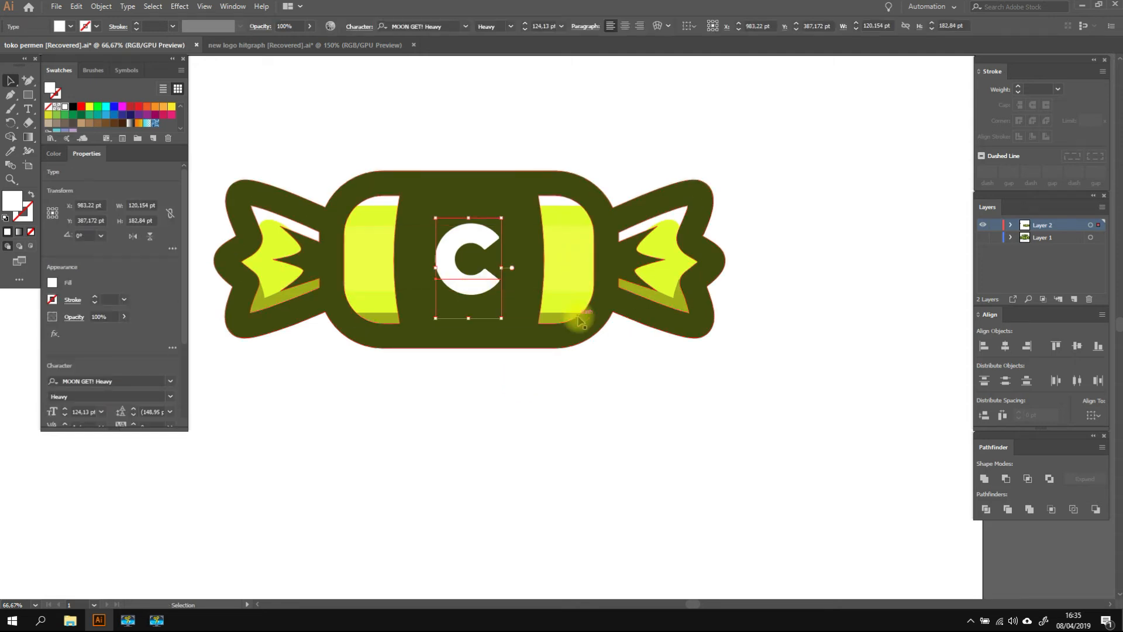
key(Left)
click(27, 109)
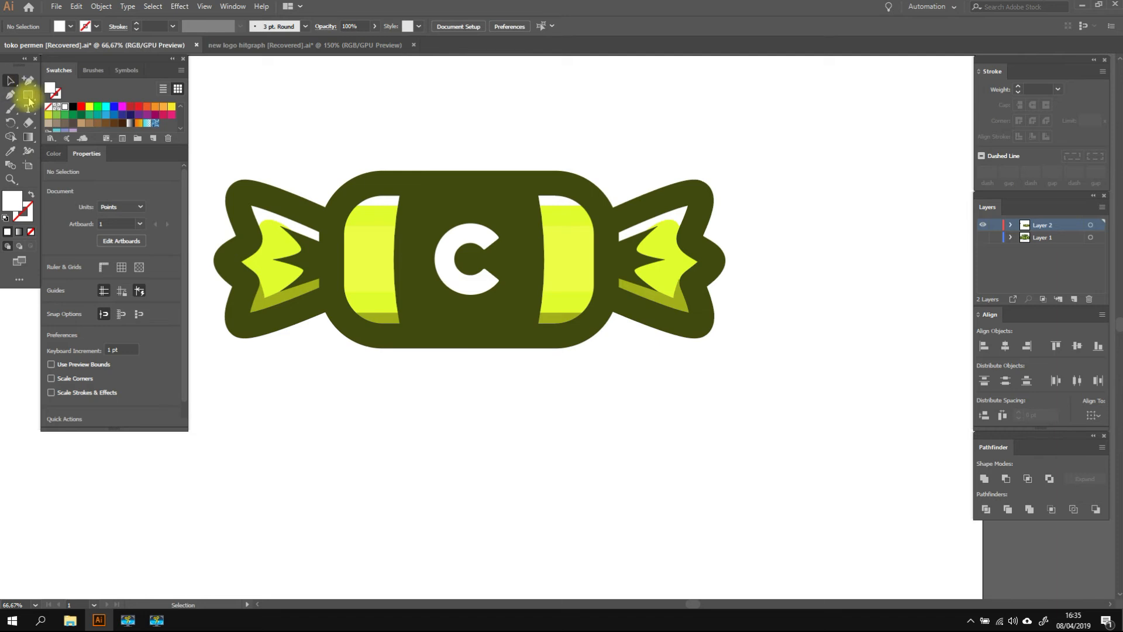
click(436, 97)
text(T)
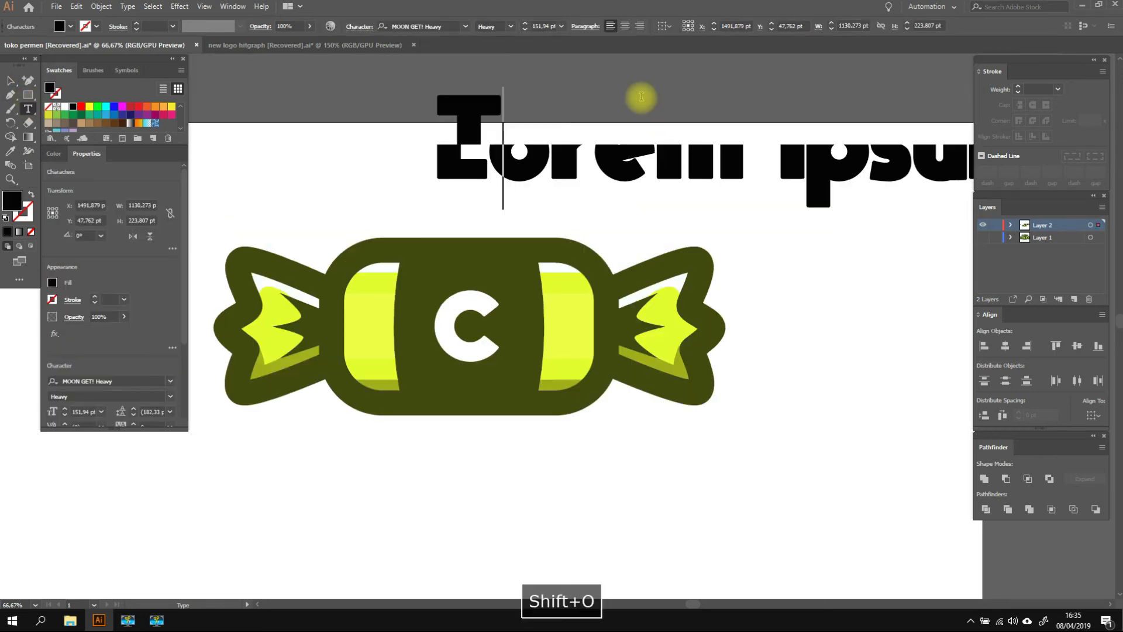
text(OKO )
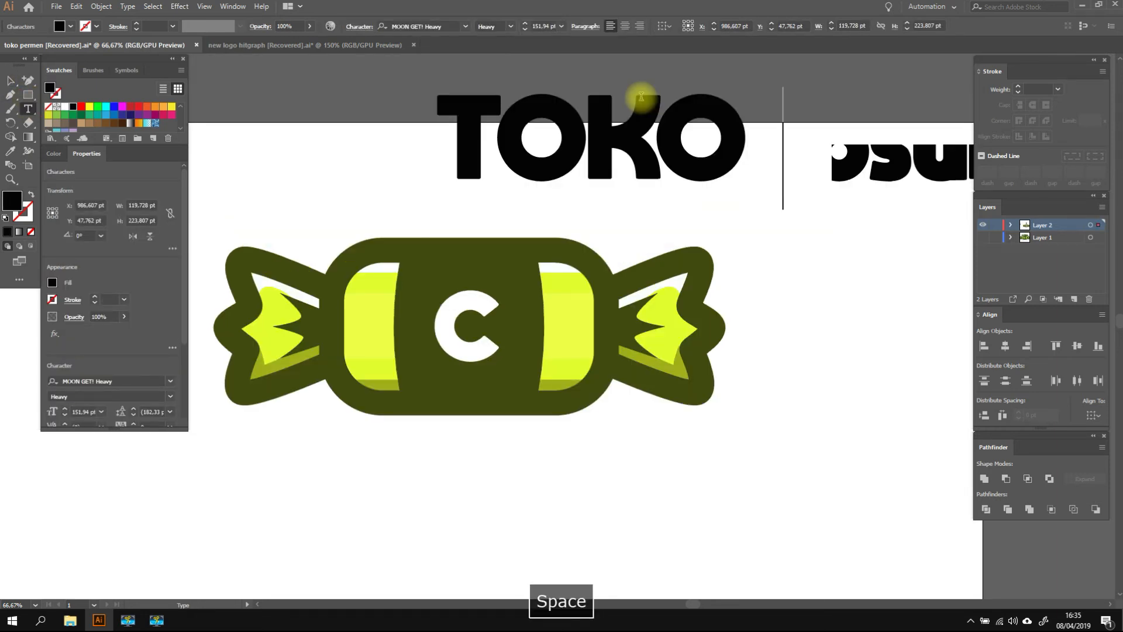
text(PERMEN)
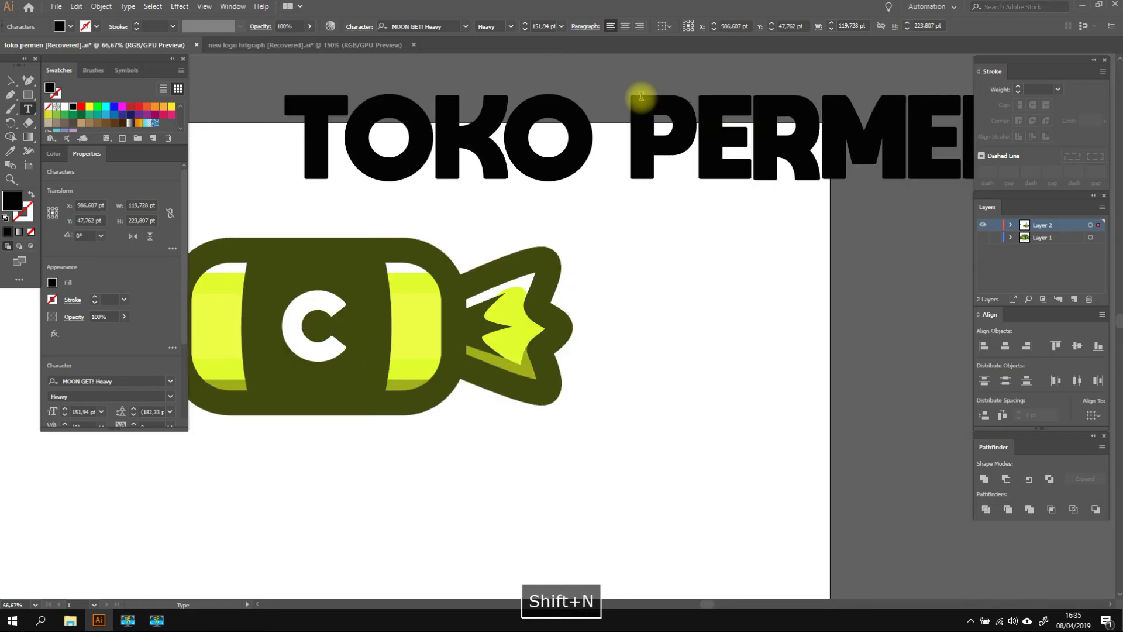
scroll(658, 237, down, 2)
scroll(412, 293, up, 1)
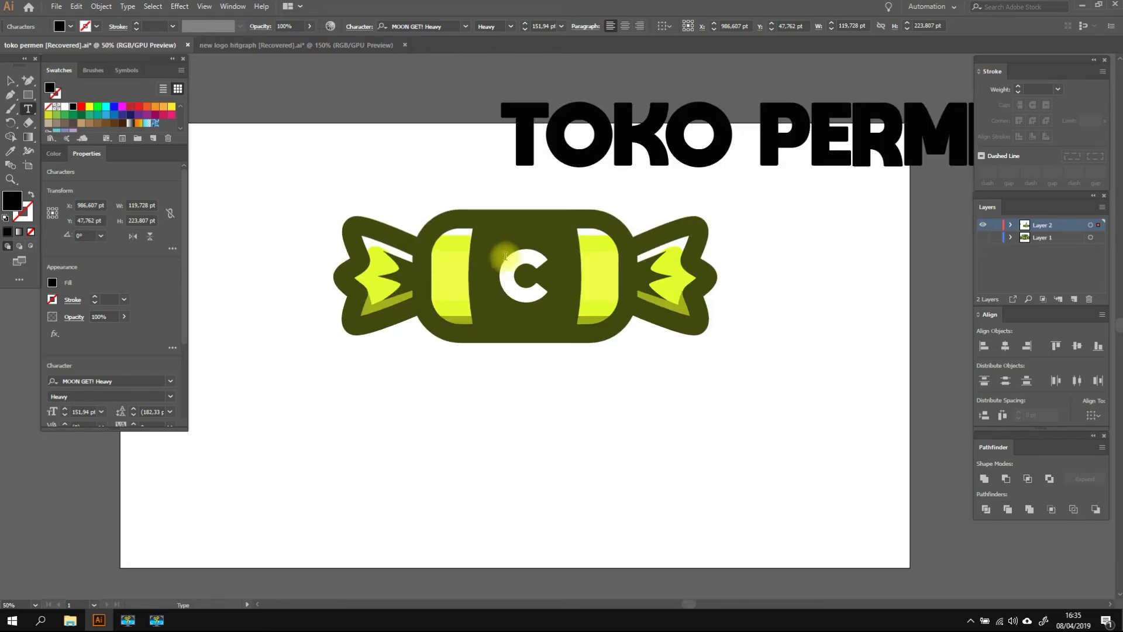
text(v)
key(ctrl+z)
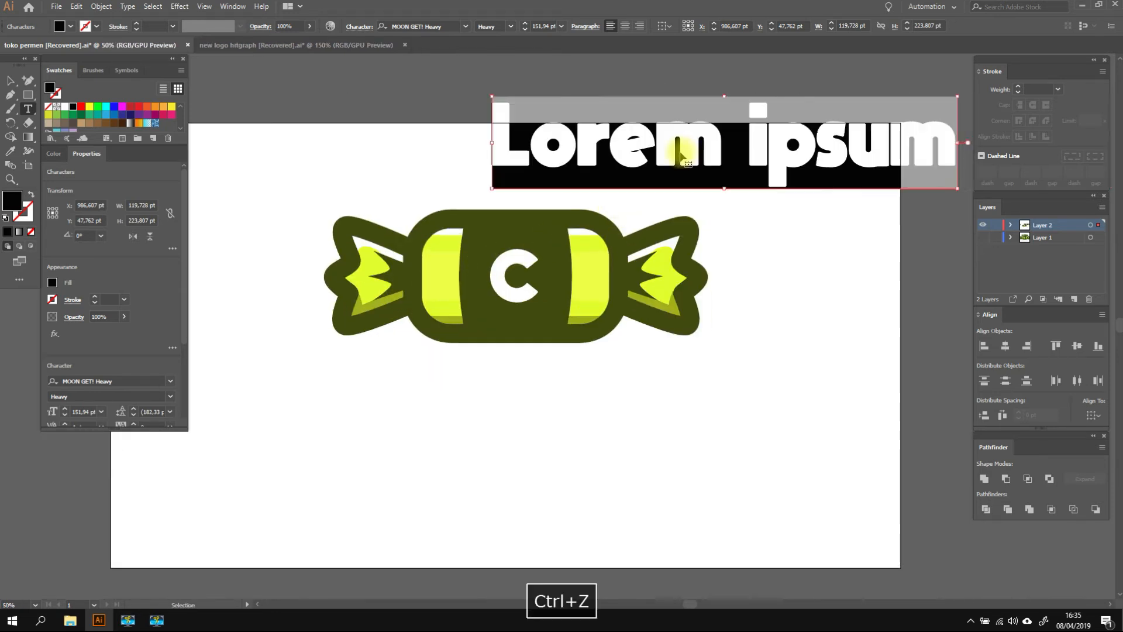
click(10, 80)
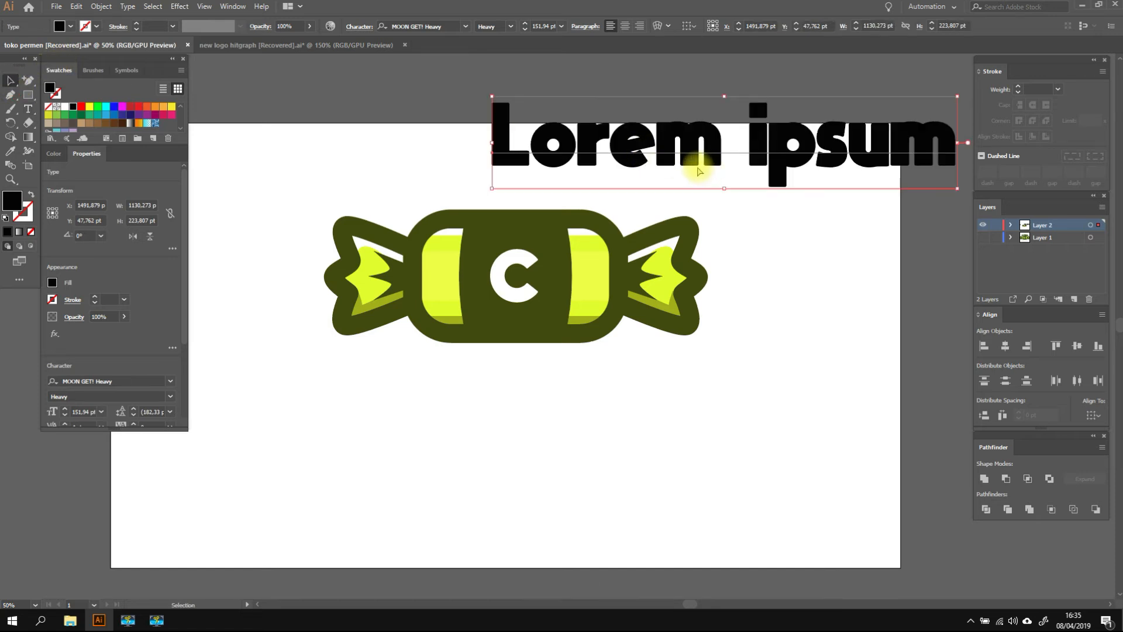
key(ctrl+z)
click(28, 109)
drag(369, 175, 486, 152)
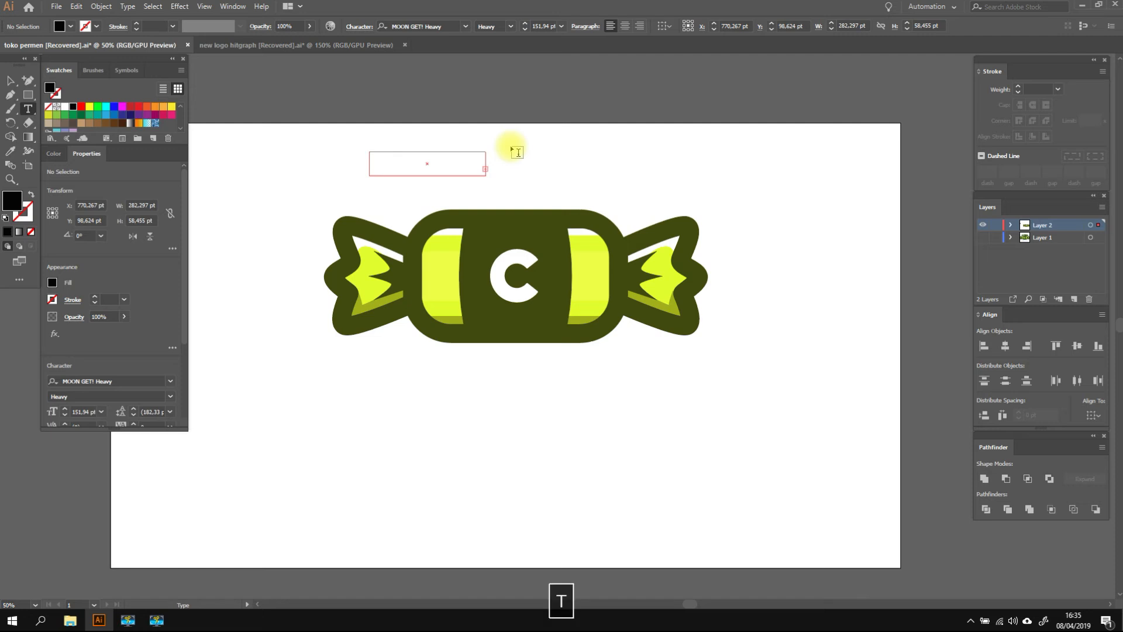
key(ctrl+z)
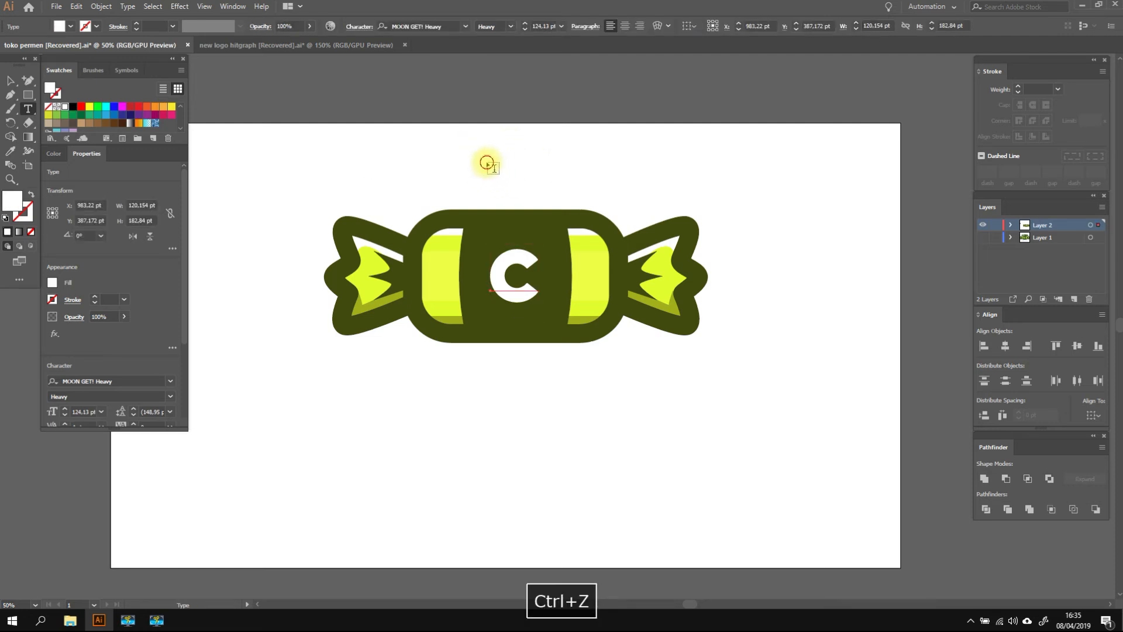
Add the uppercase text TOKO PERMEN in MOON GET! Heavy above the candy.
click(486, 164)
text(toko)
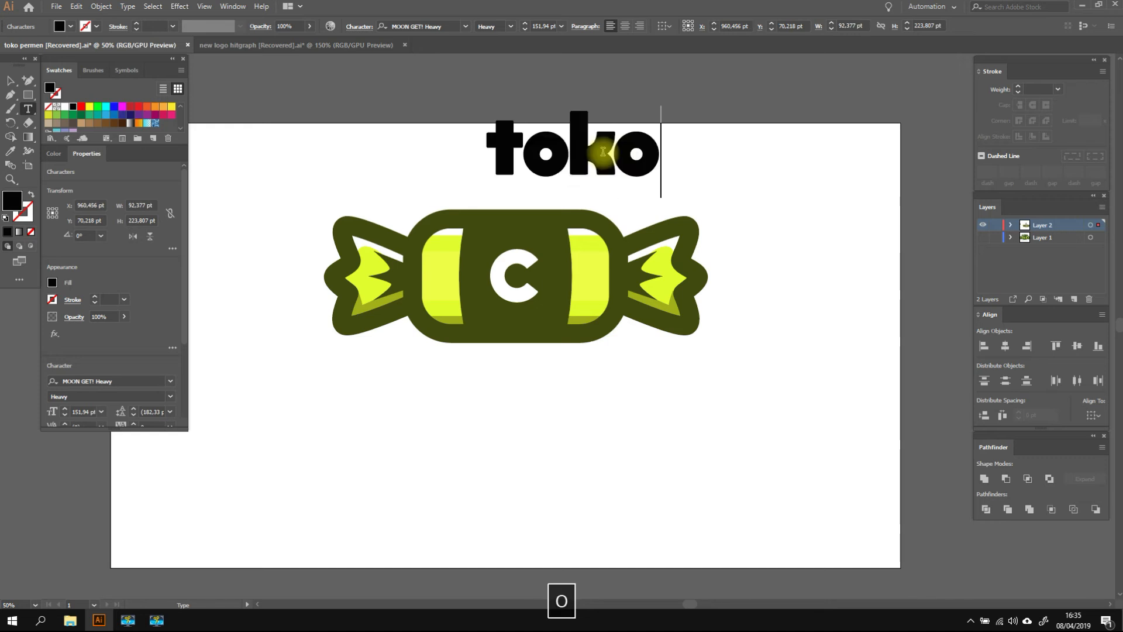
key(BackSpace)
key(BackSpace)
key(BackSpace)
key(BackSpace)
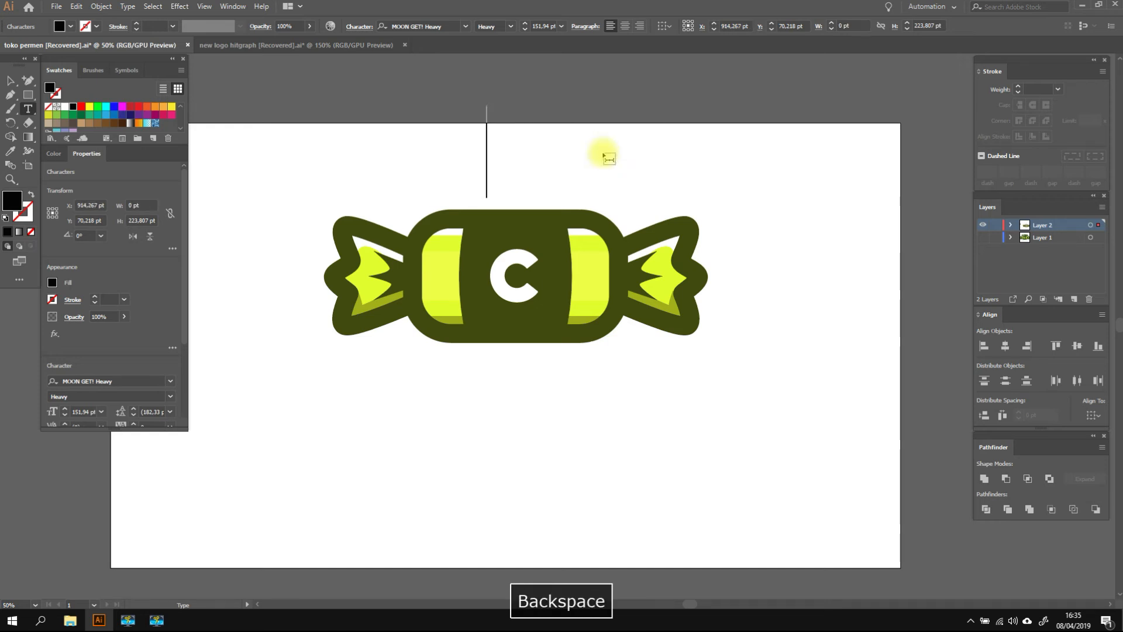
text(TOKO PER)
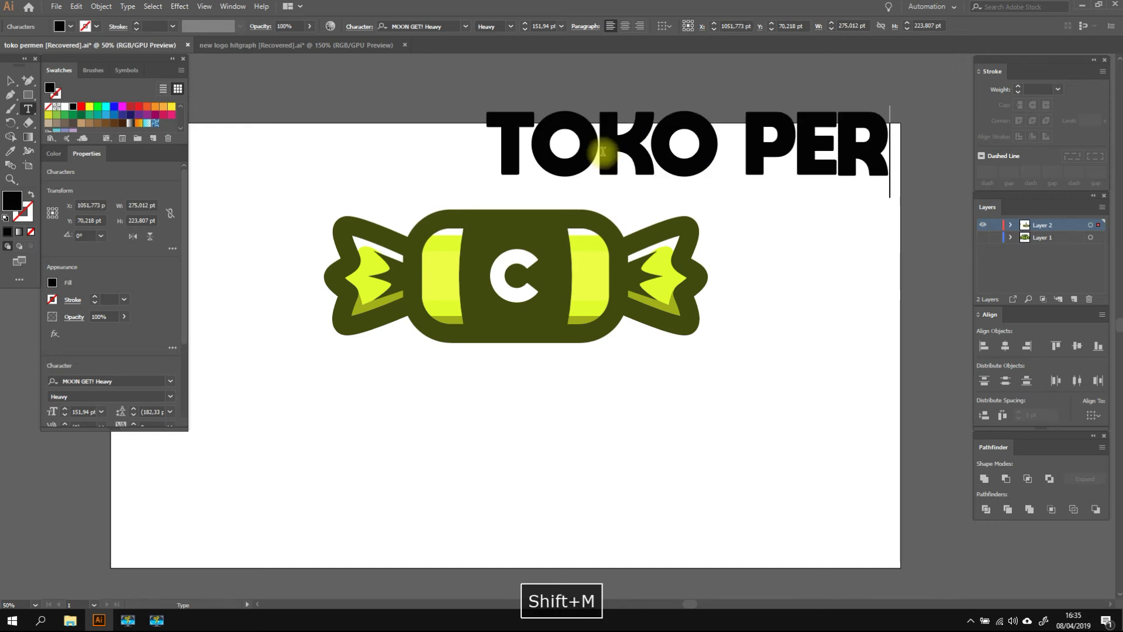
text(MEN)
click(11, 80)
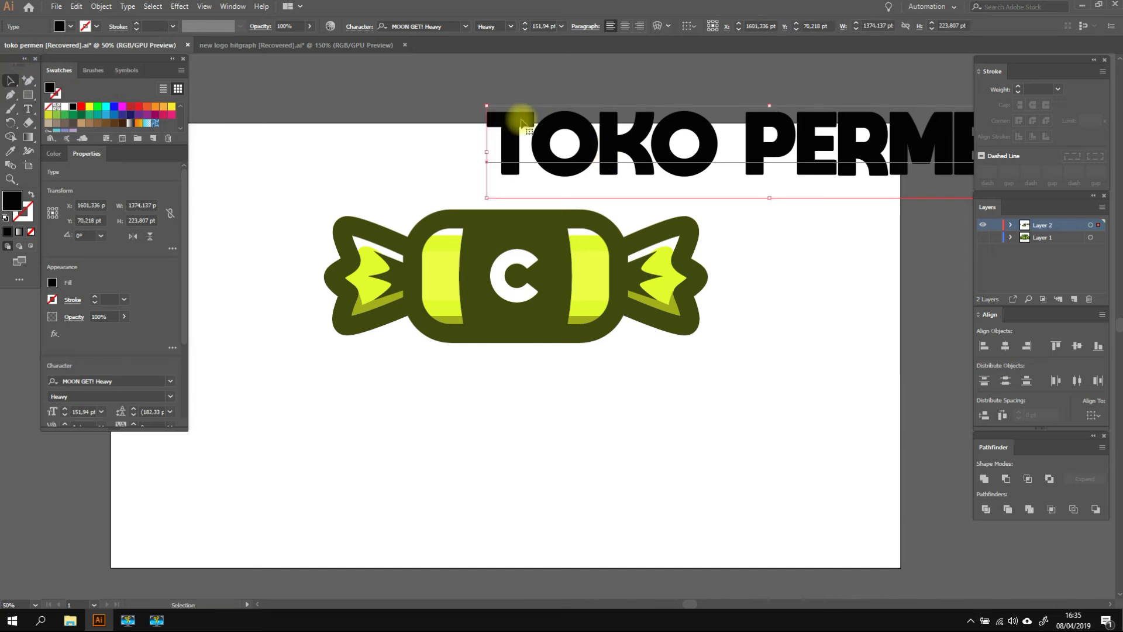
Scale the TOKO PERMEN text down to about 79.7 pt, colour it the candy's dark green and centre it above the candy.
drag(522, 123, 322, 139)
drag(852, 123, 727, 155)
click(620, 231)
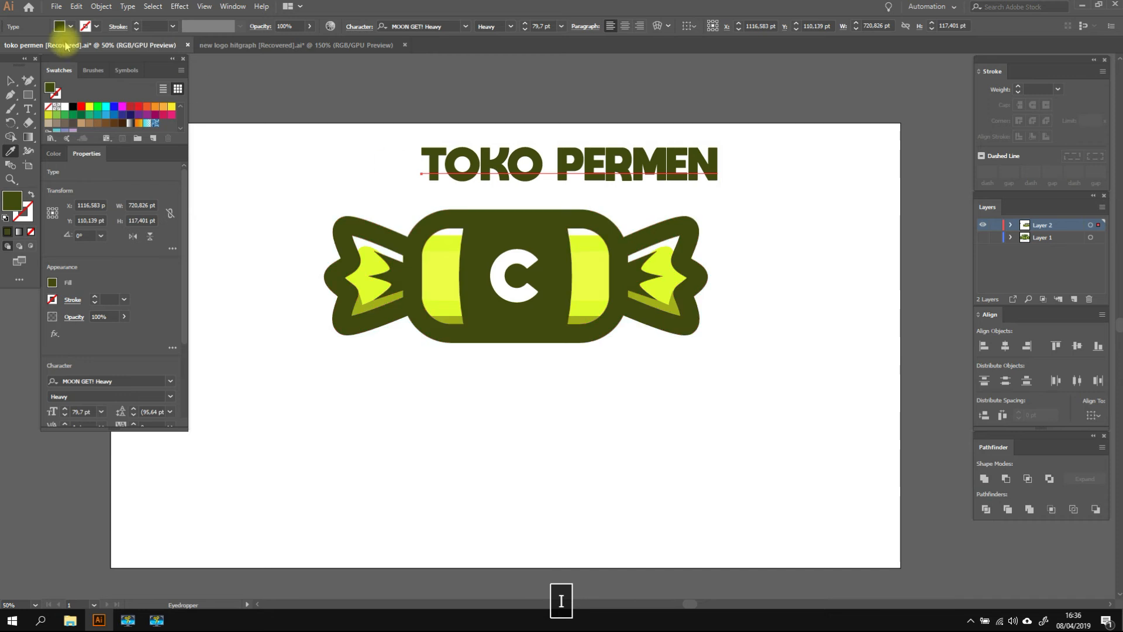
click(7, 77)
drag(608, 156, 554, 156)
click(576, 113)
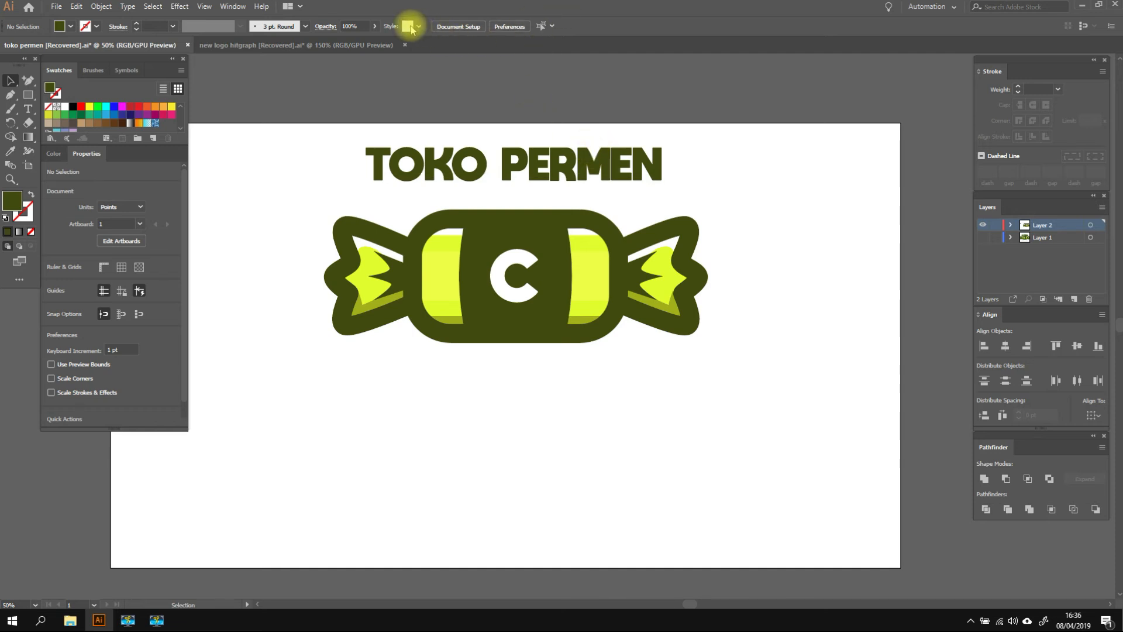
Change the TOKO PERMEN text's font to Headline One HPLHS.
click(521, 144)
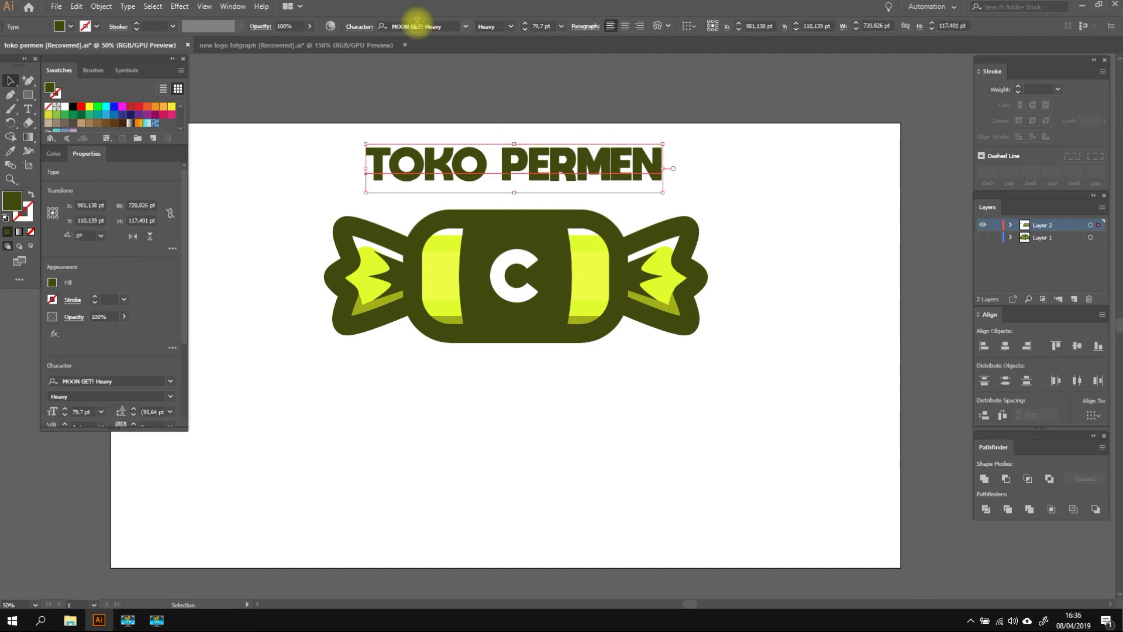
text(f)
key(BackSpace)
text(hea)
click(422, 84)
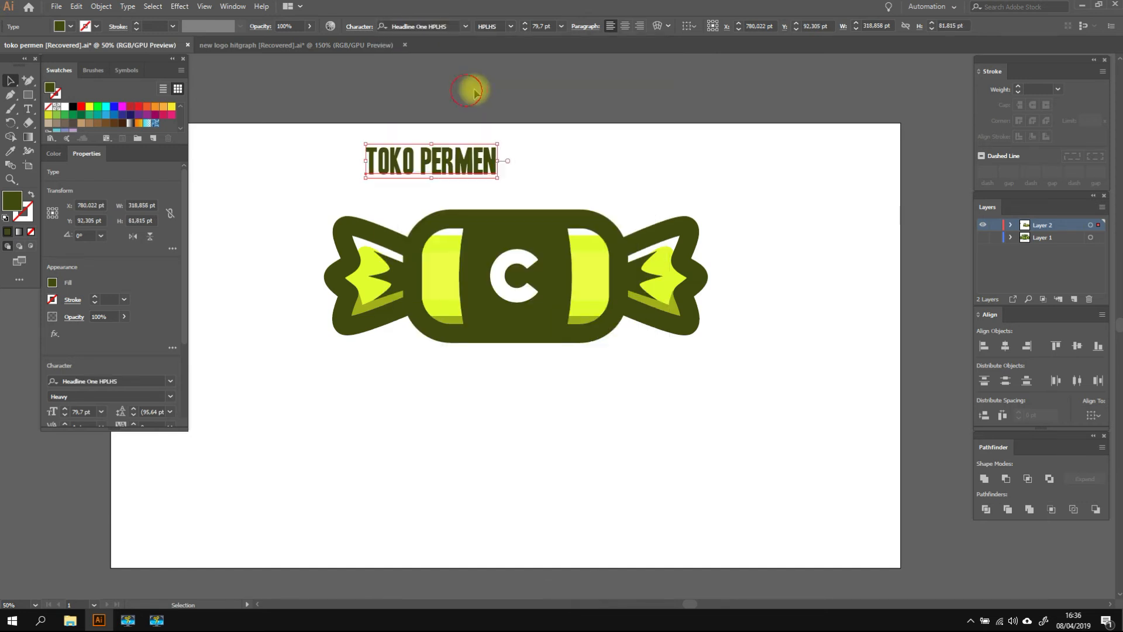
Scale the TOKO PERMEN text up to about 175 pt so it spans most of the candy's width.
click(498, 176)
drag(504, 181, 612, 156)
click(729, 146)
Move the TOKO PERMEN text and the whole candy together lower on the artboard.
scroll(614, 167, up, 1)
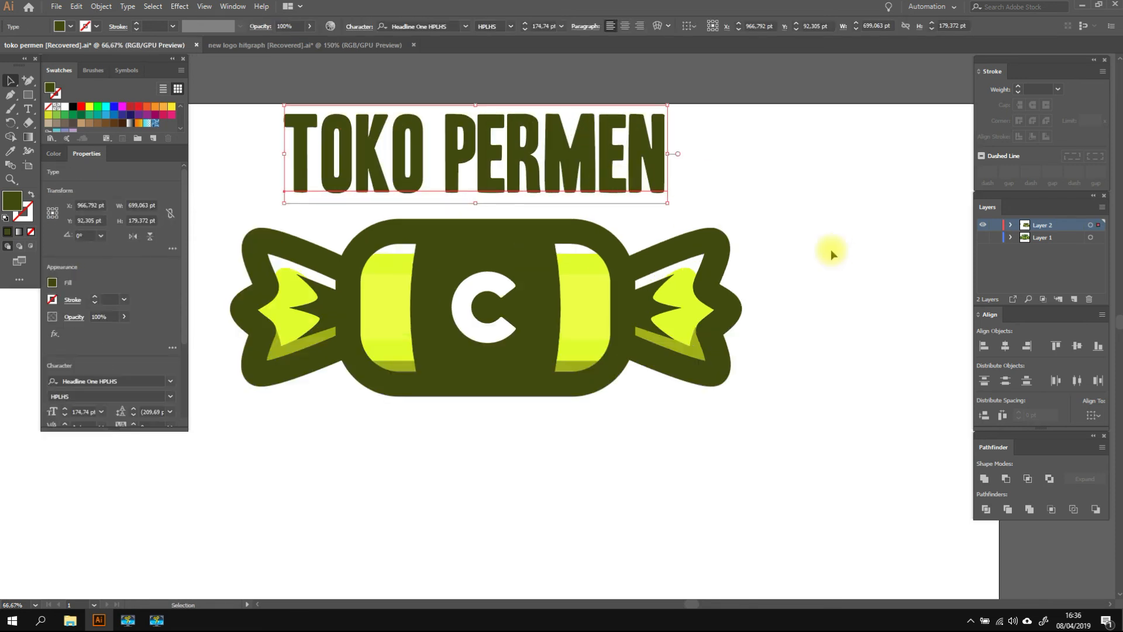
scroll(784, 269, right, 2)
scroll(761, 272, left, 5)
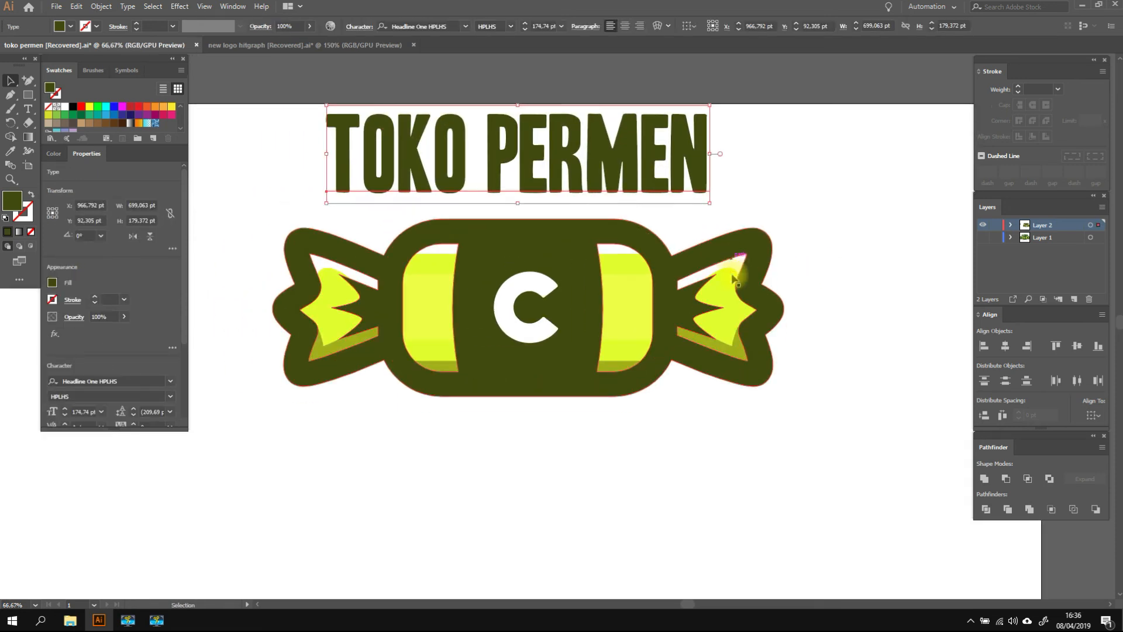
scroll(734, 278, down, 1)
drag(845, 391, 414, 178)
scroll(560, 204, up, 2)
scroll(559, 204, down, 4)
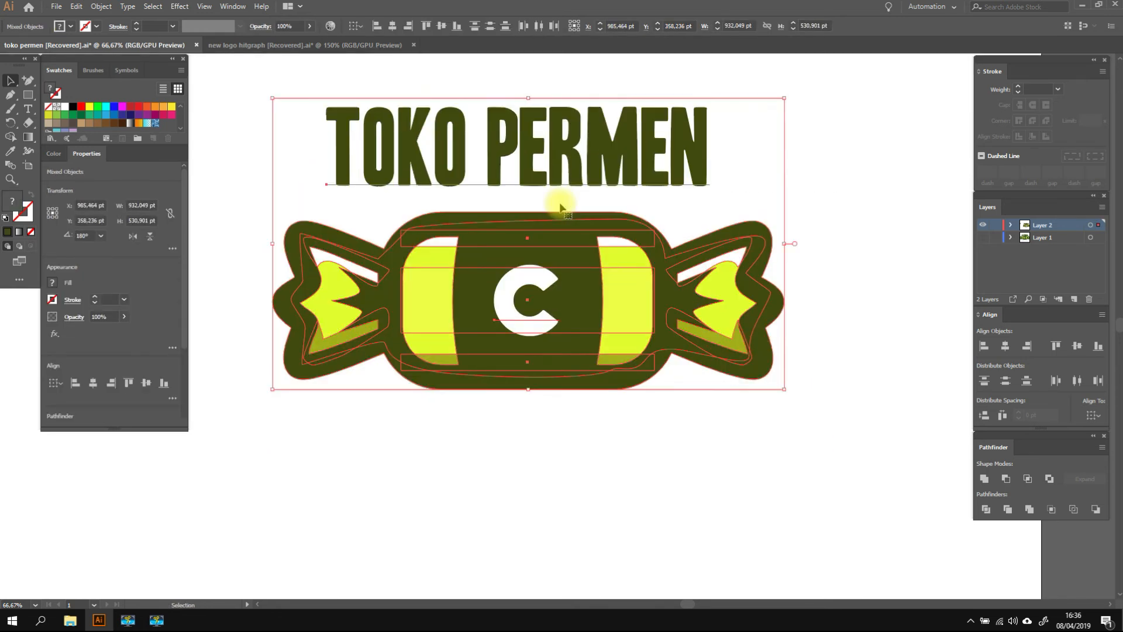
scroll(560, 206, down, 1)
click(807, 147)
Apply a horizontal Arc warp to the TOKO PERMEN text with the preview enabled and the bend lowered to 23%.
click(640, 168)
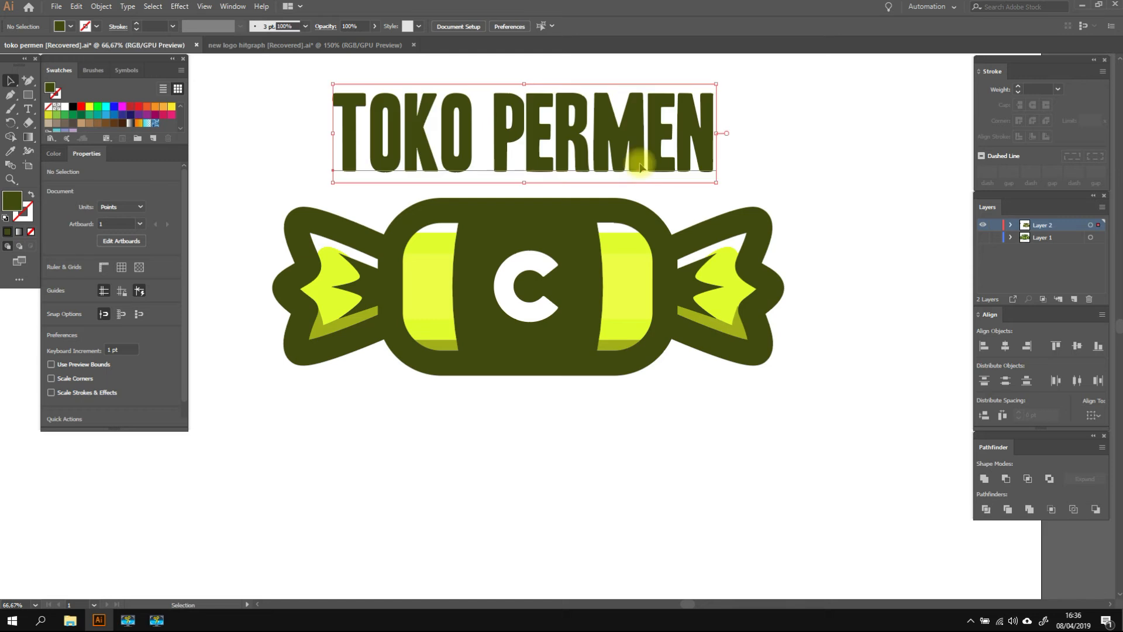
click(655, 26)
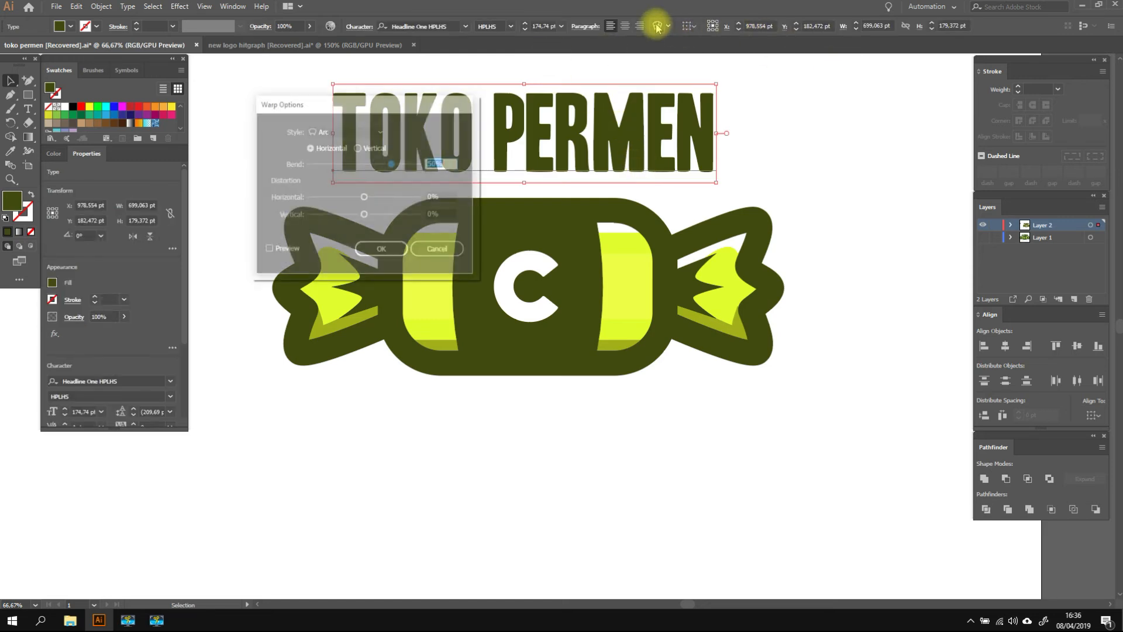
click(287, 249)
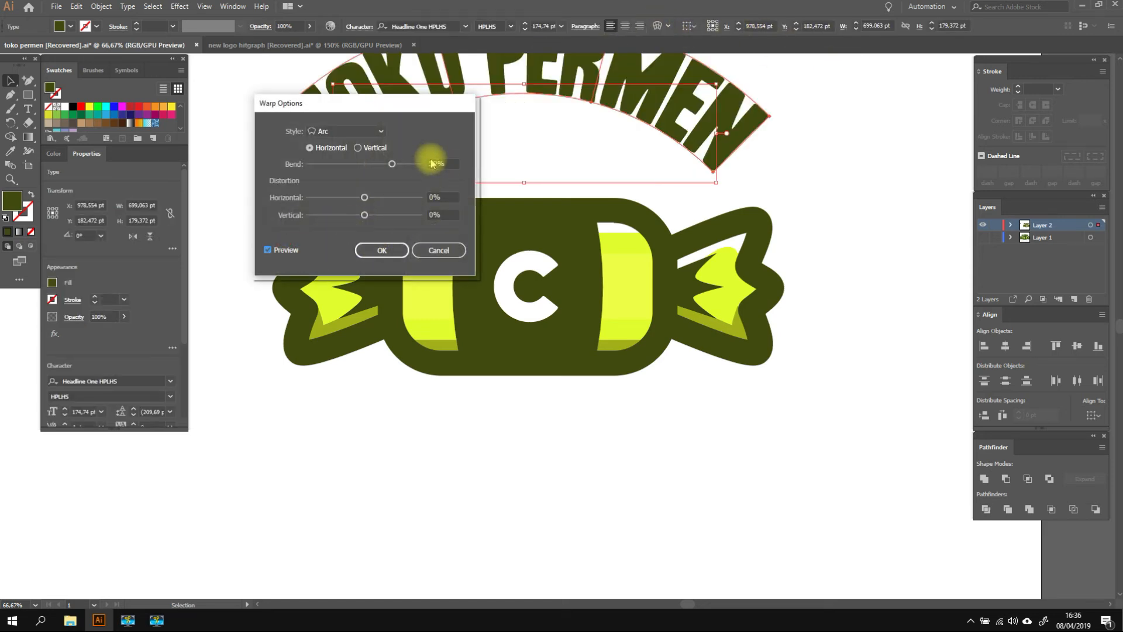
key(Down)
key(Down)
key(Down)
key(Down)
key(Down)
key(Down)
key(Down)
key(Down)
key(Down)
key(Down)
key(Down)
key(Down)
key(Down)
key(Down)
key(Down)
key(Down)
key(Down)
key(Down)
key(Down)
key(Down)
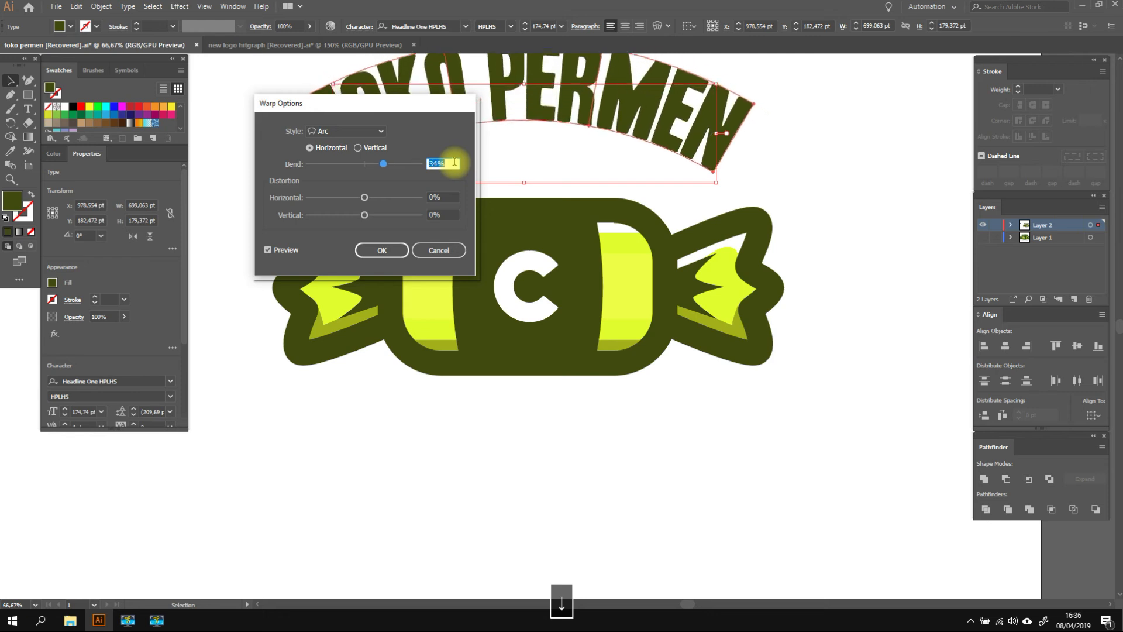
key(Down)
key(Down)
key(Down)
key(Down)
Set the Arc warp's vertical distortion to 7% and its bend to 22%, and apply the warp.
click(448, 214)
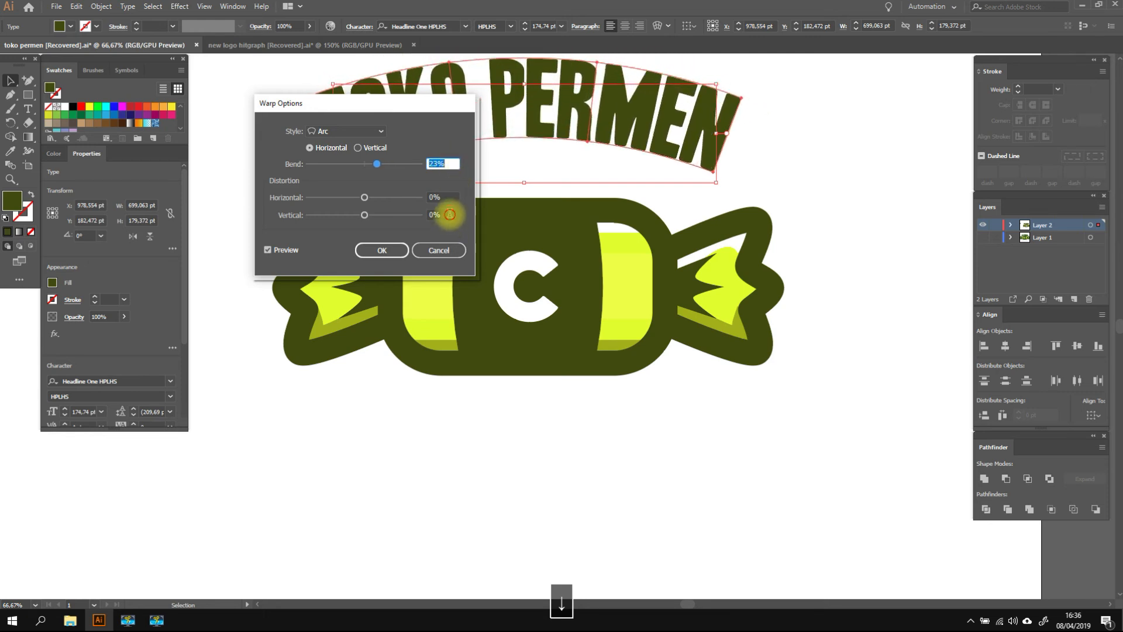
key(Up)
key(Up)
key(Up)
key(Up)
key(Up)
key(Up)
key(Up)
key(Up)
key(Down)
click(445, 164)
key(Down)
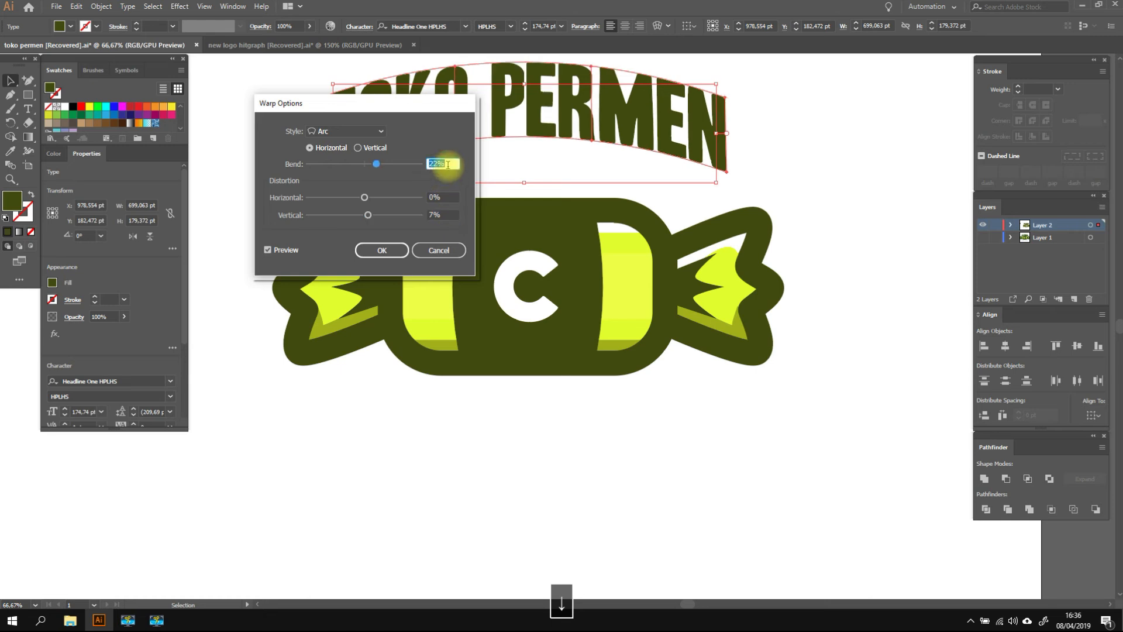
click(381, 250)
Move the arched TOKO PERMEN text down so it sits centred just above the candy.
drag(687, 140, 709, 159)
click(769, 143)
click(771, 145)
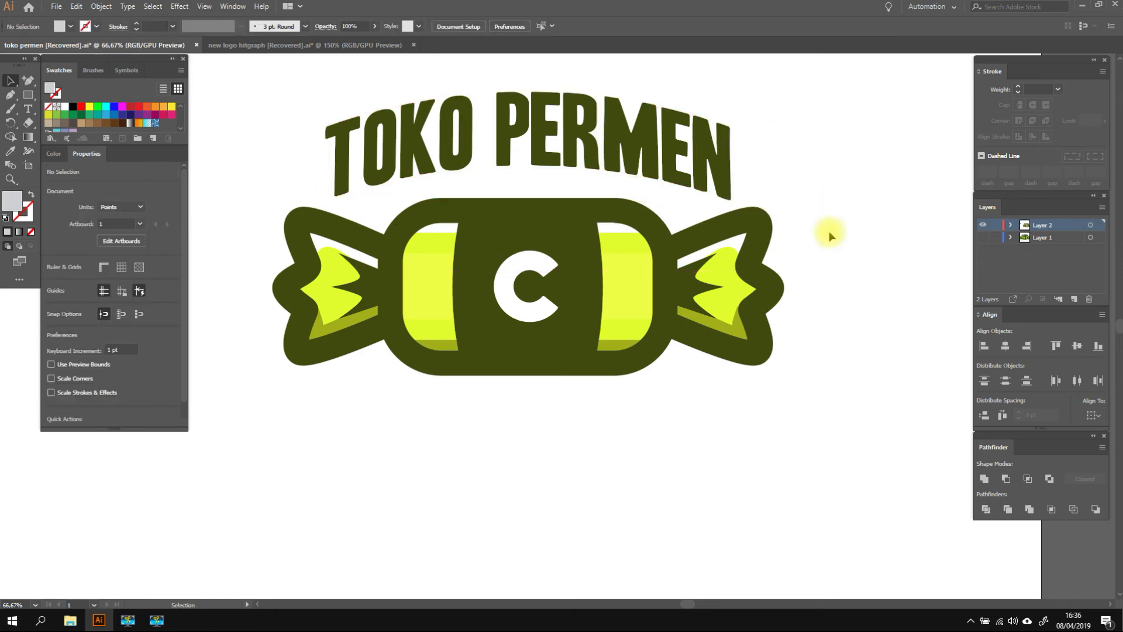
click(731, 157)
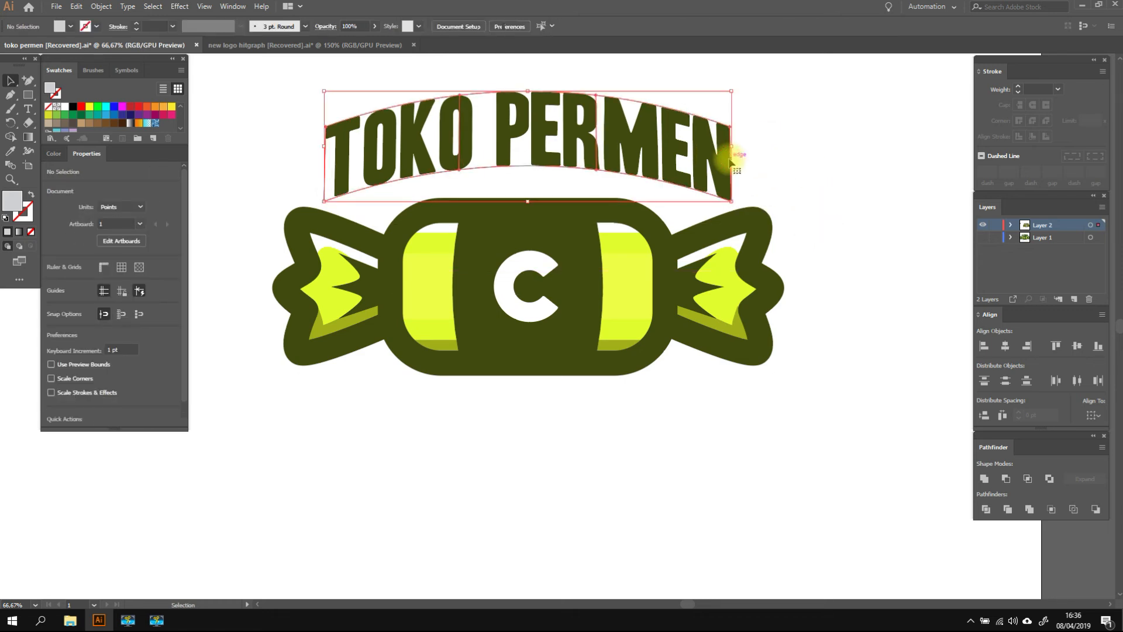
click(817, 159)
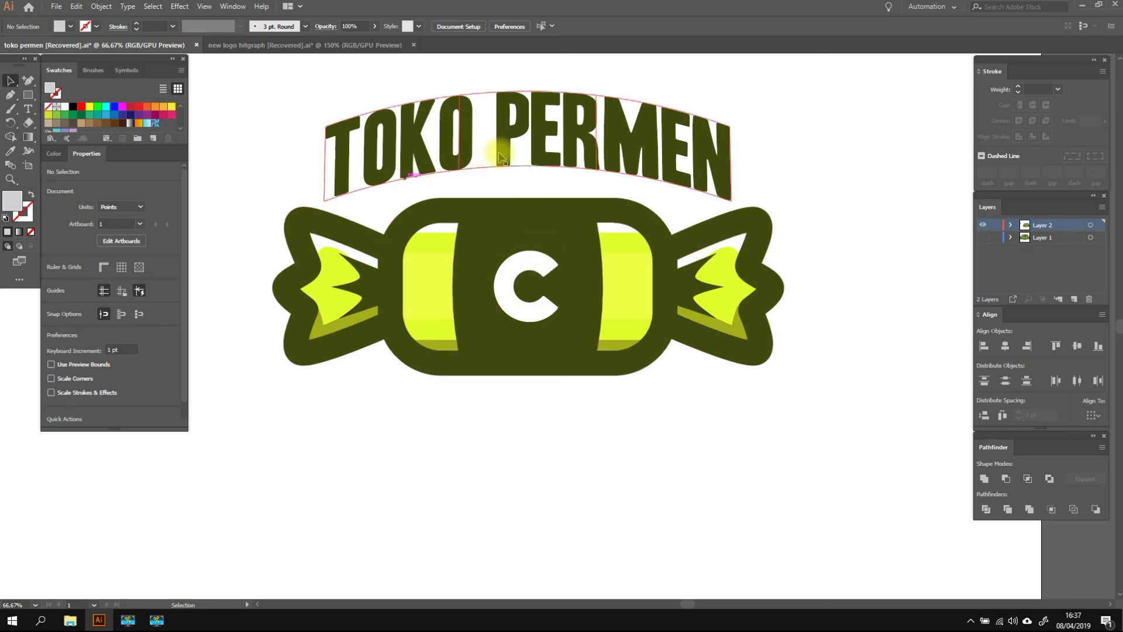
Add the text EST 2019 in Headline One HPLHS and place it centred below the candy.
click(28, 109)
click(501, 413)
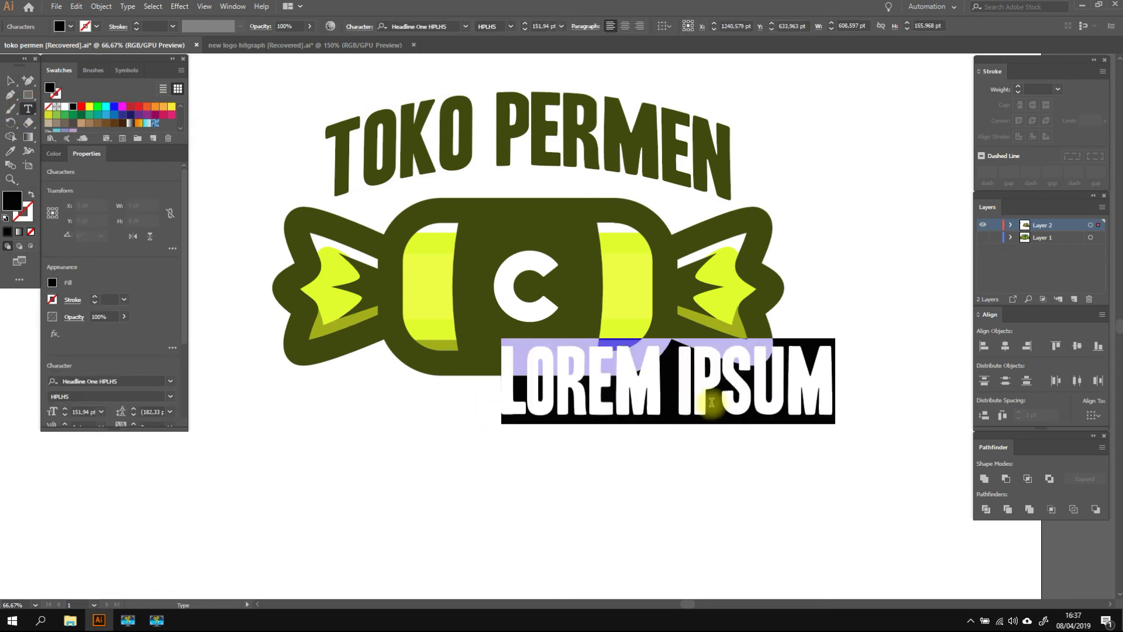
text(EST )
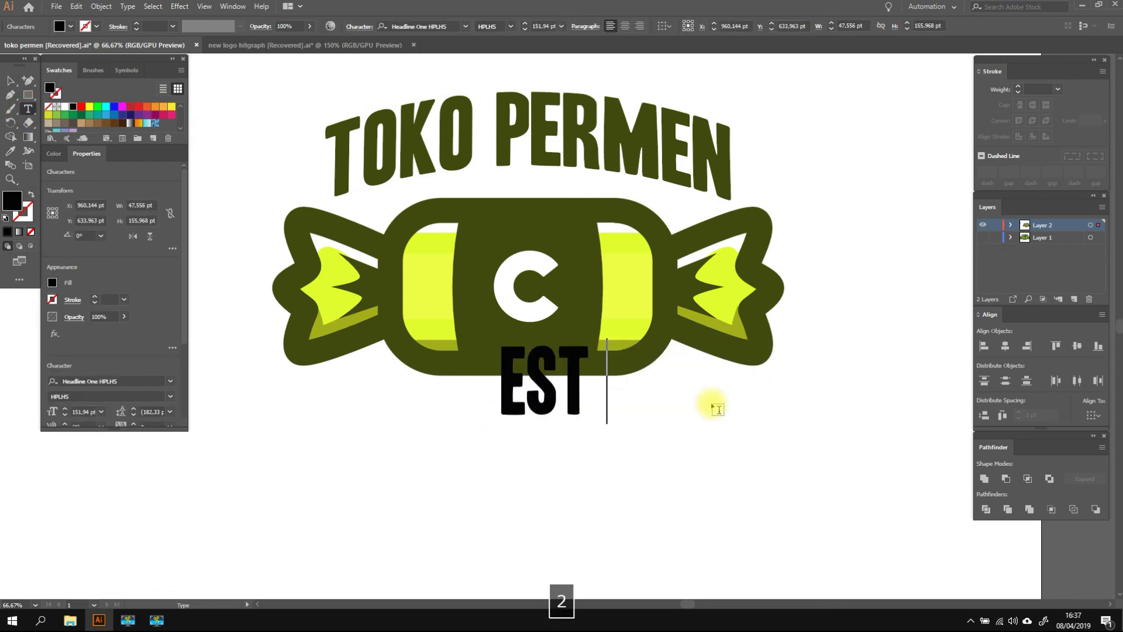
text(2019)
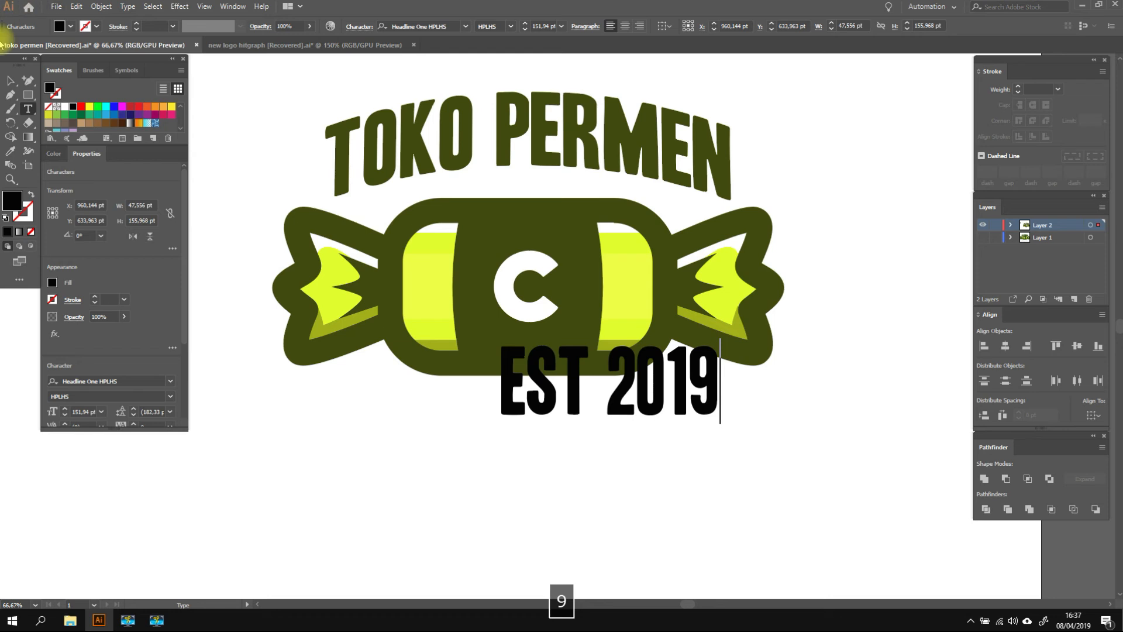
click(10, 80)
drag(607, 406, 546, 451)
Colour EST 2019 the candy's dark green, then scale it down and centre it just beneath the candy.
key(i)
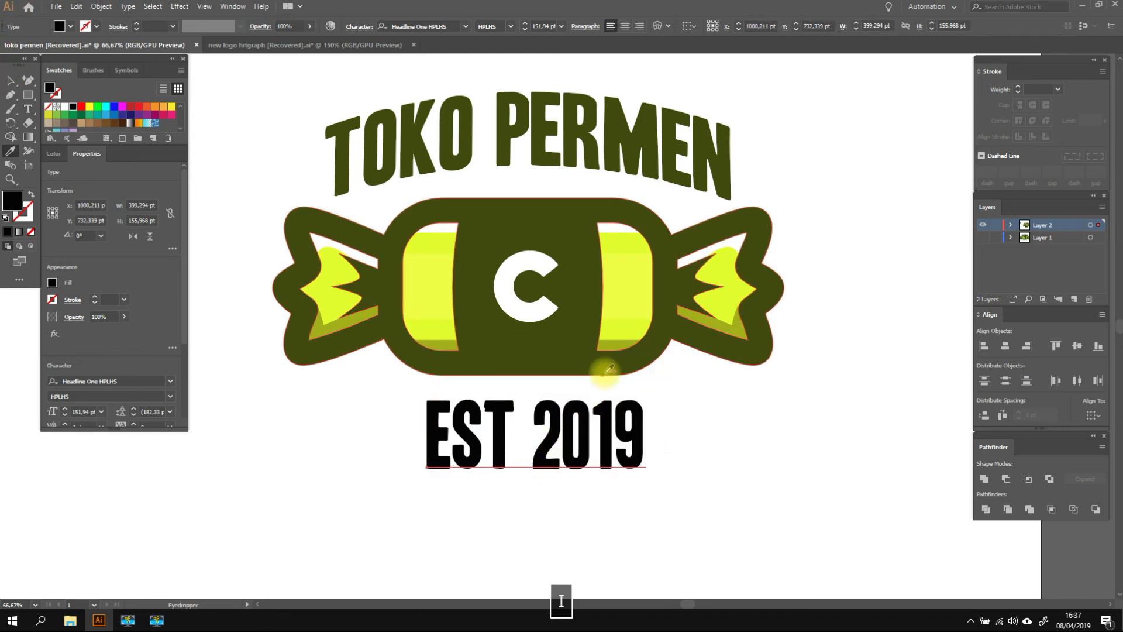
click(534, 358)
key(t)
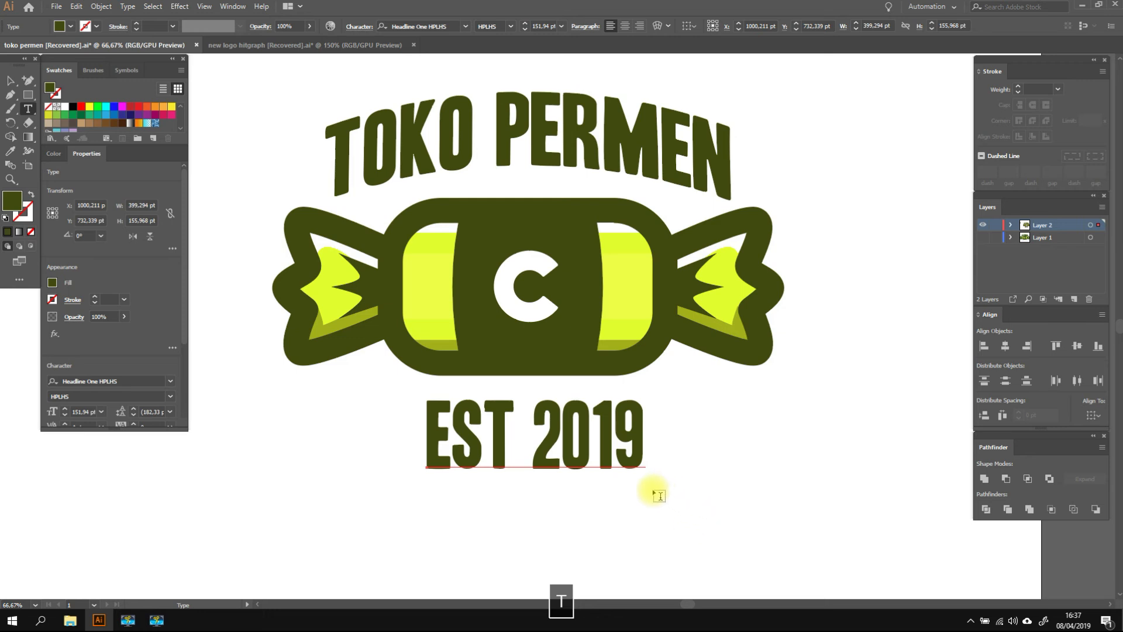
key(v)
drag(646, 469, 569, 403)
click(597, 435)
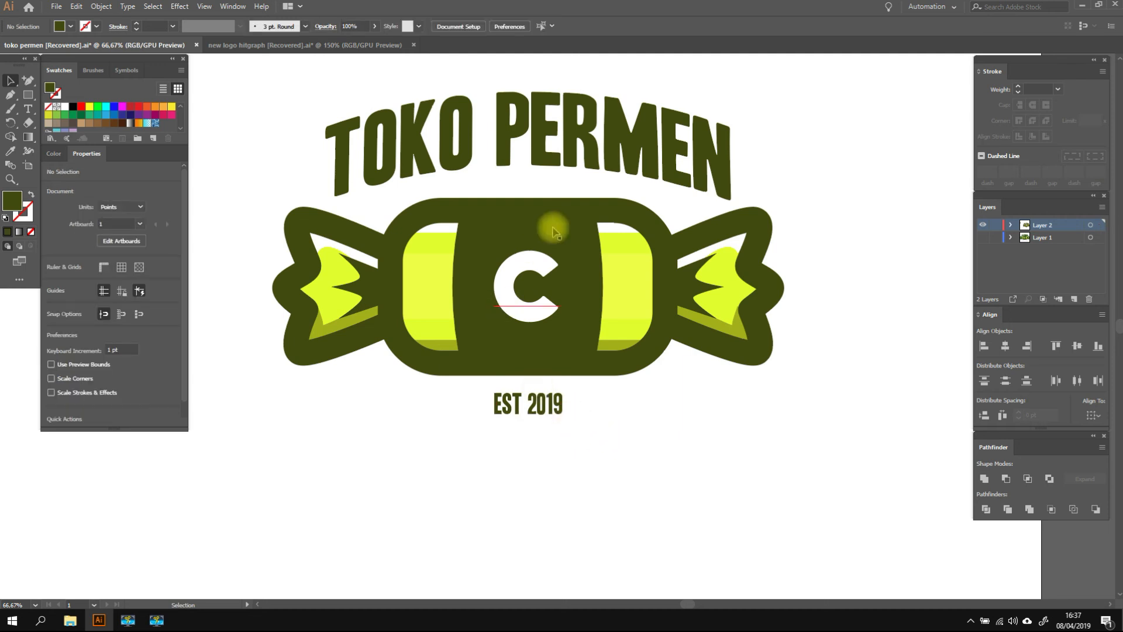
Add dark green circles about 46.5 pt across beside both ends of the TOKO PERMEN text, nudging the left one slightly outward.
drag(28, 94, 63, 109)
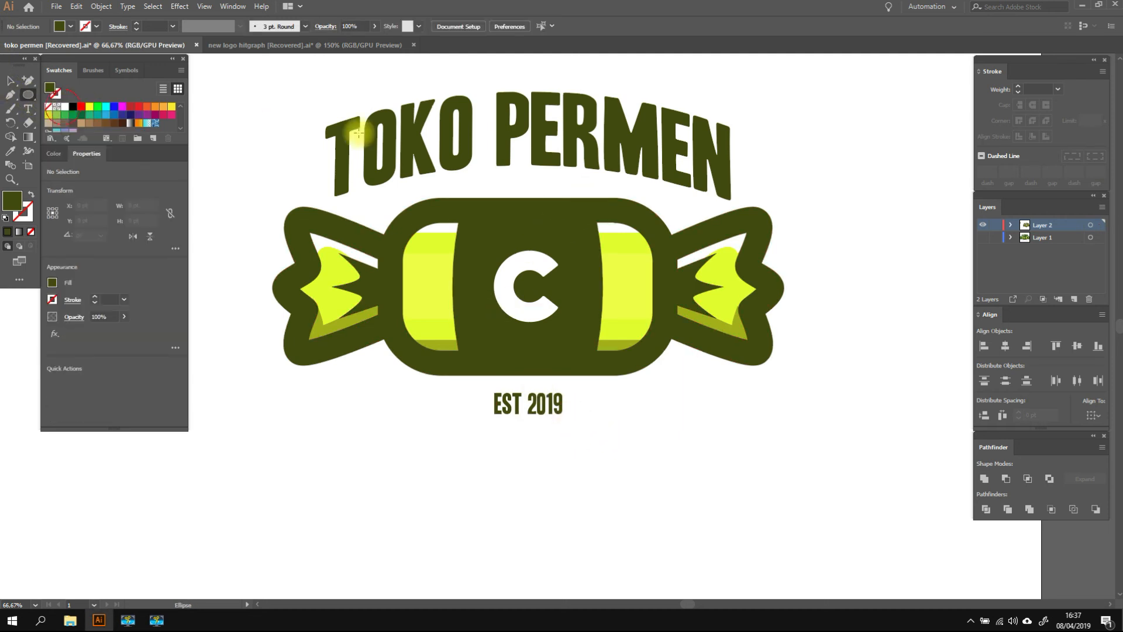
mouse_move(743, 157)
mouse_down()
mouse_move(773, 187)
mouse_move(755, 173)
mouse_move(318, 176)
mouse_move(307, 185)
mouse_up()
key(v)
click(820, 165)
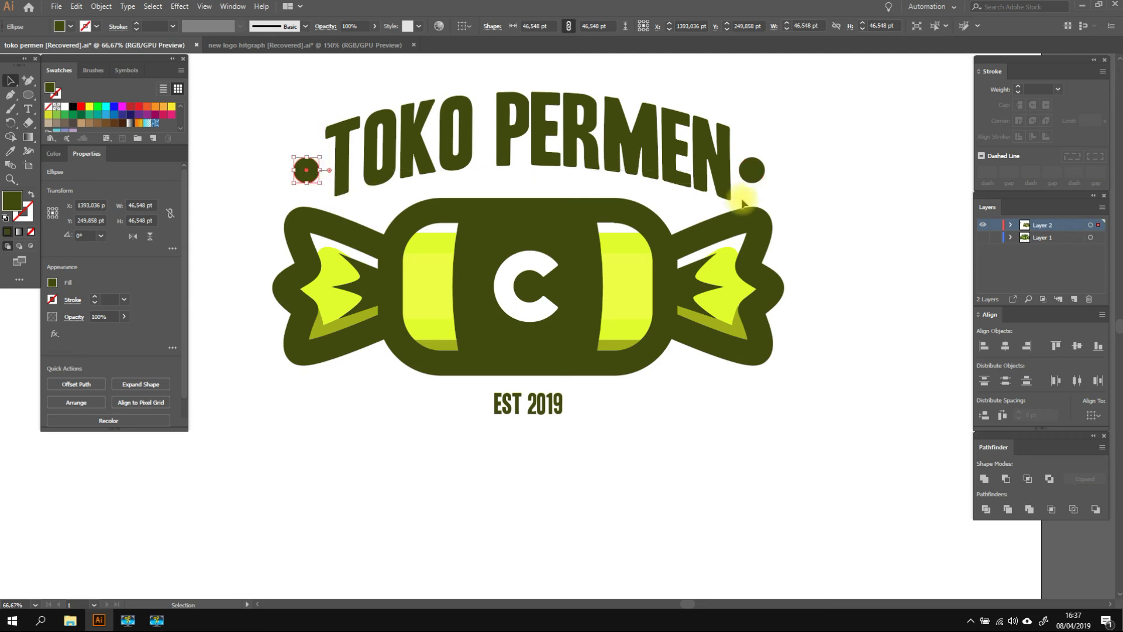
click(819, 191)
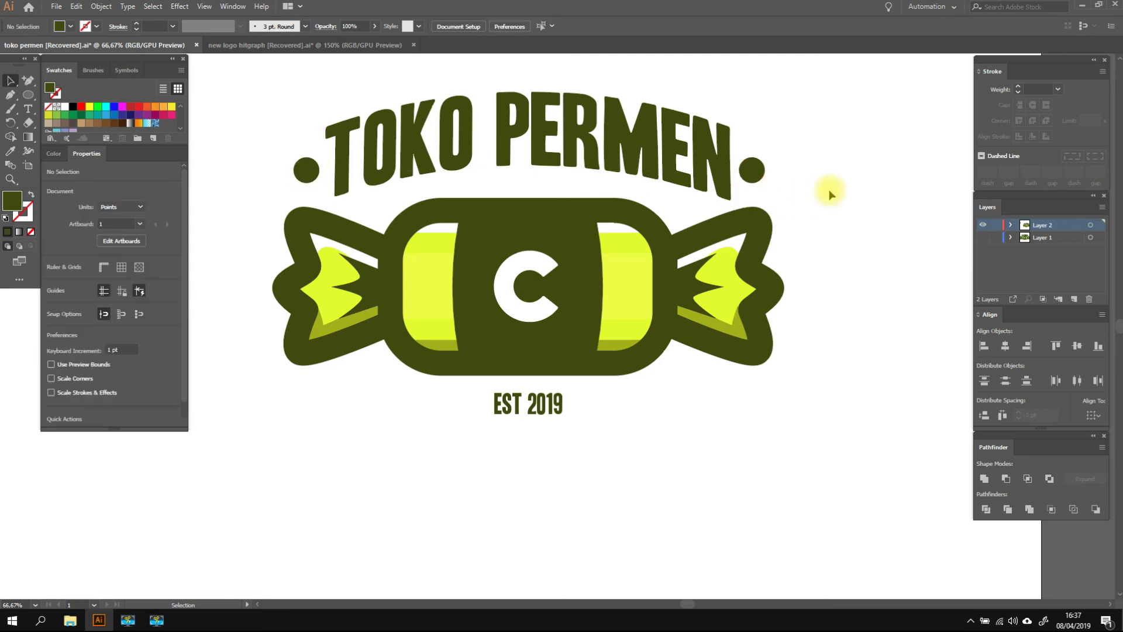
click(310, 171)
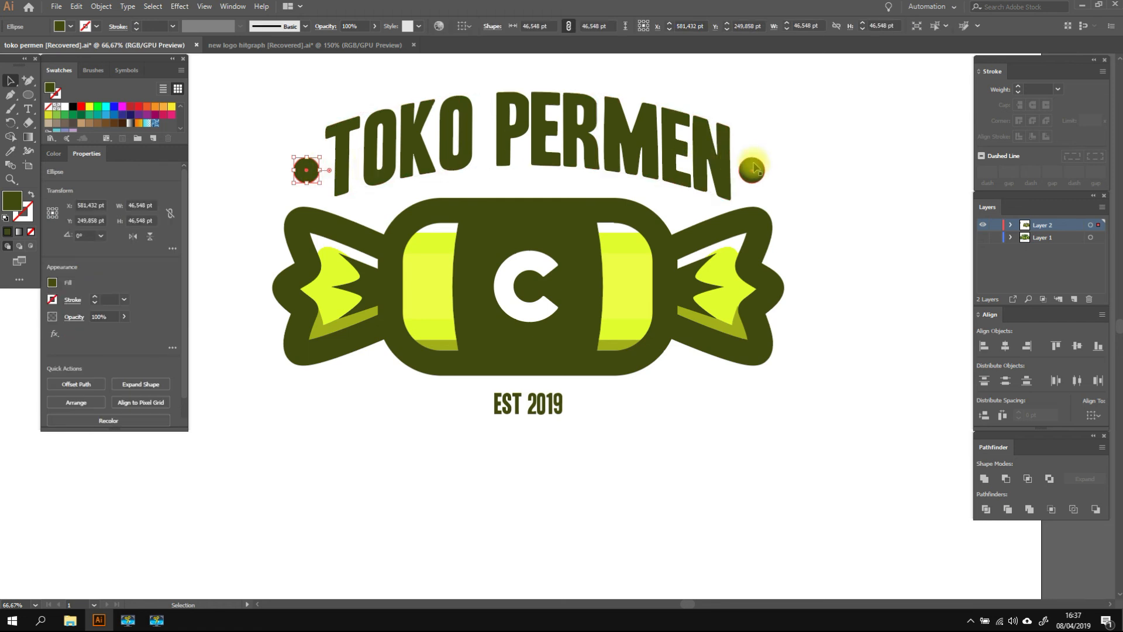
click(848, 164)
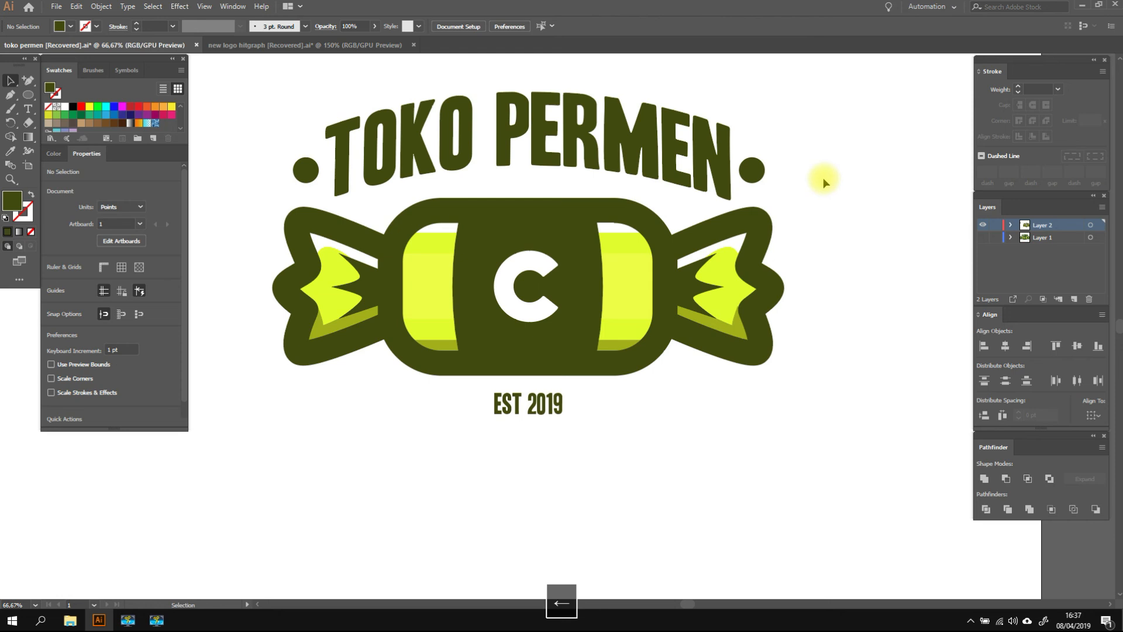
Draw a horizontal line about 165 pt long to the right of EST 2019 and give it the candy's dark green as stroke colour.
drag(28, 94, 70, 143)
drag(569, 403, 659, 402)
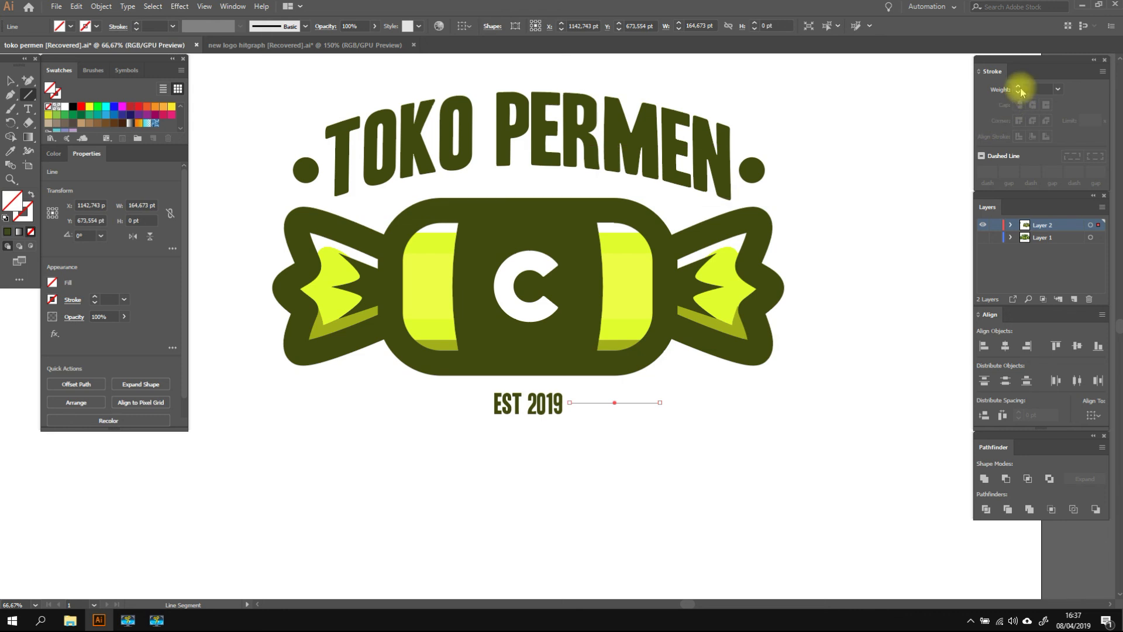
key(i)
click(520, 332)
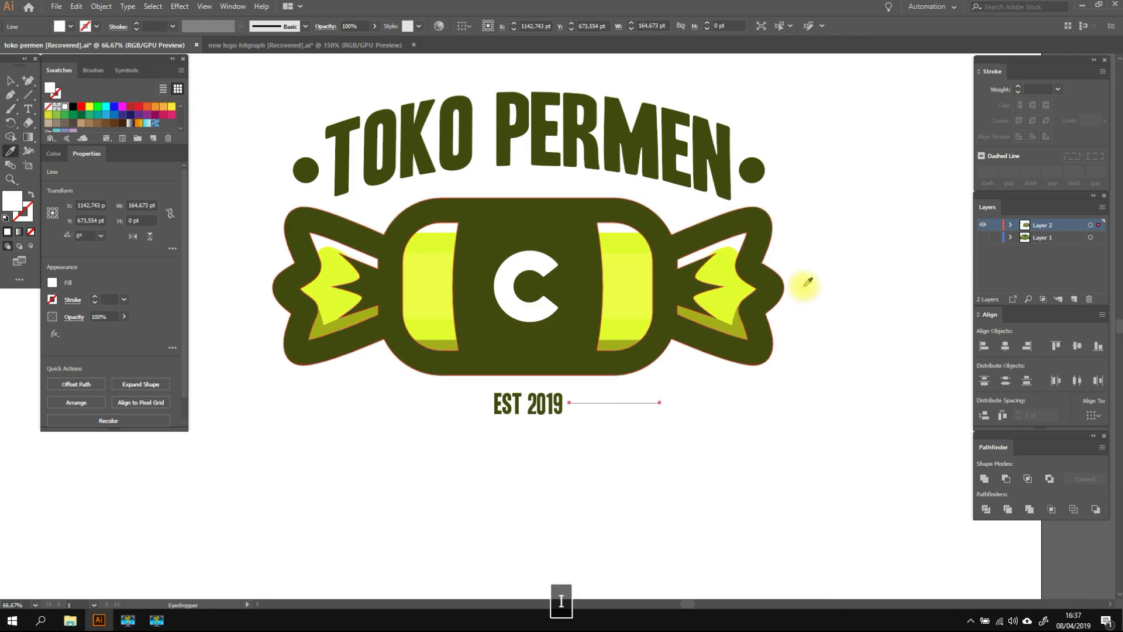
key(shift+x)
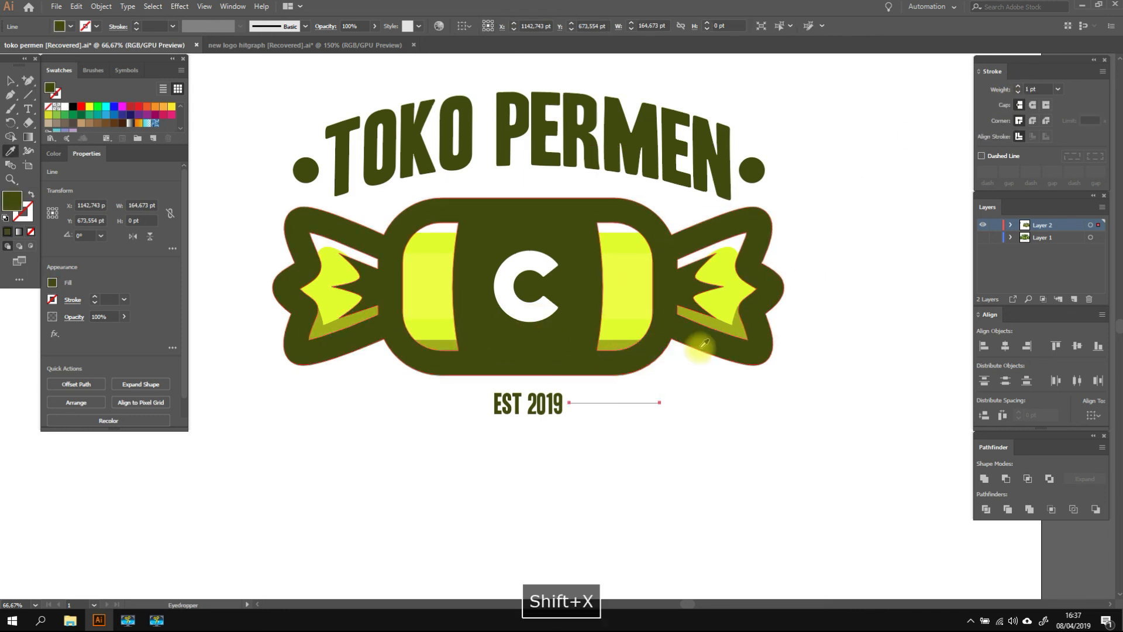
Set the line's stroke to 8 pt with round caps and shift it slightly away from EST 2019.
click(1018, 88)
click(1018, 89)
click(1018, 88)
click(11, 81)
click(263, 353)
drag(641, 404, 650, 404)
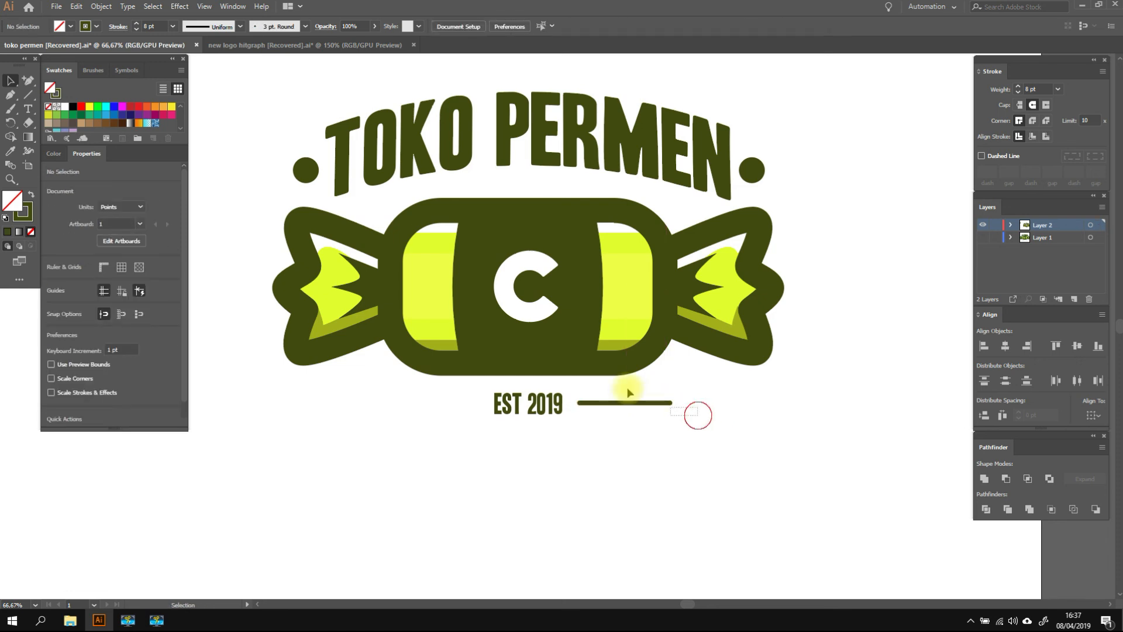
Set the stroke weight of the line beside EST 2019 to 12 pt.
click(626, 401)
click(1019, 87)
click(1019, 87)
click(1018, 87)
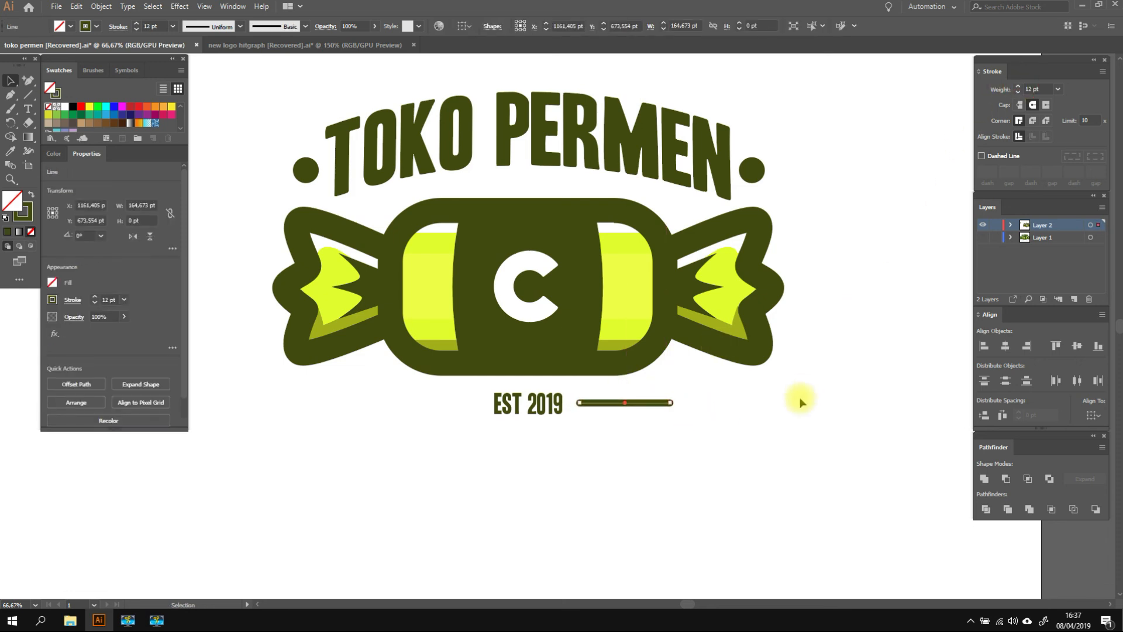
click(799, 396)
Enlarge the EST 2019 text slightly to about 56.5 pt.
click(560, 409)
drag(565, 416, 570, 421)
click(619, 436)
Set the line's stroke weight to 10 pt and shift EST 2019 slightly to the right to centre it under the candy.
click(628, 403)
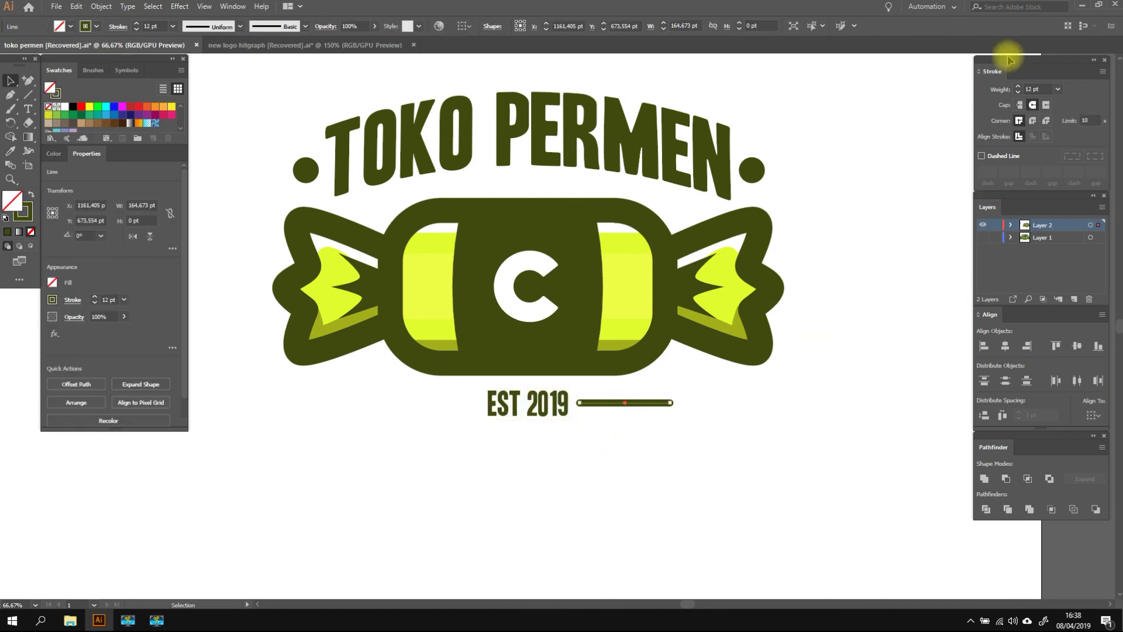
click(1018, 92)
click(710, 448)
drag(555, 407, 546, 413)
click(580, 431)
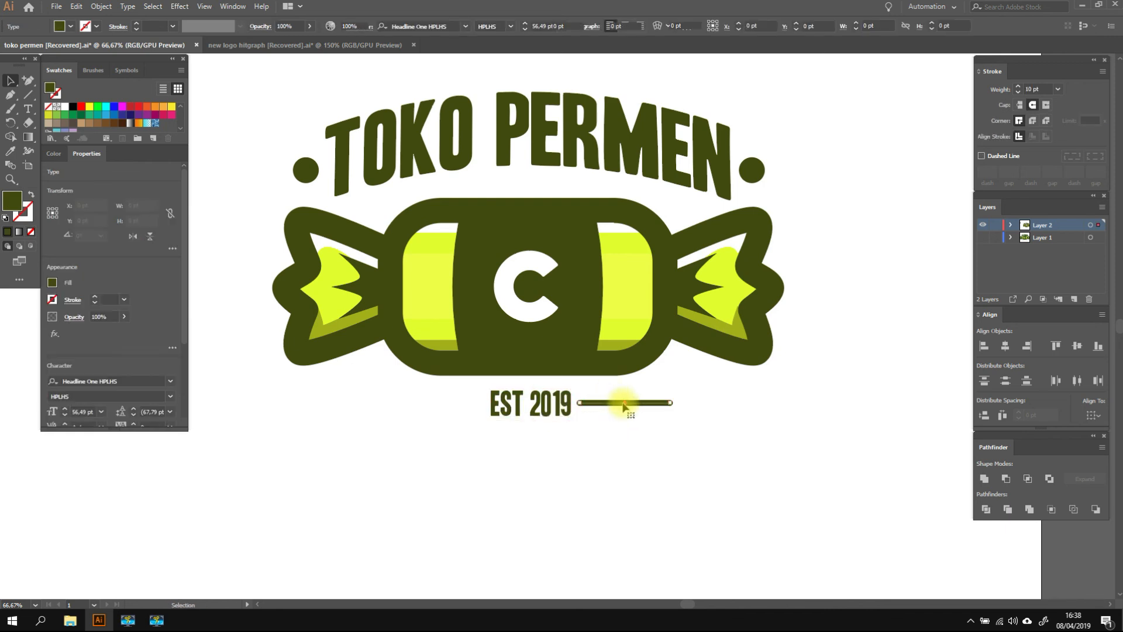
Copy the 10 pt line to the left side of EST 2019 at the same height.
drag(623, 405, 474, 422)
click(592, 472)
click(639, 456)
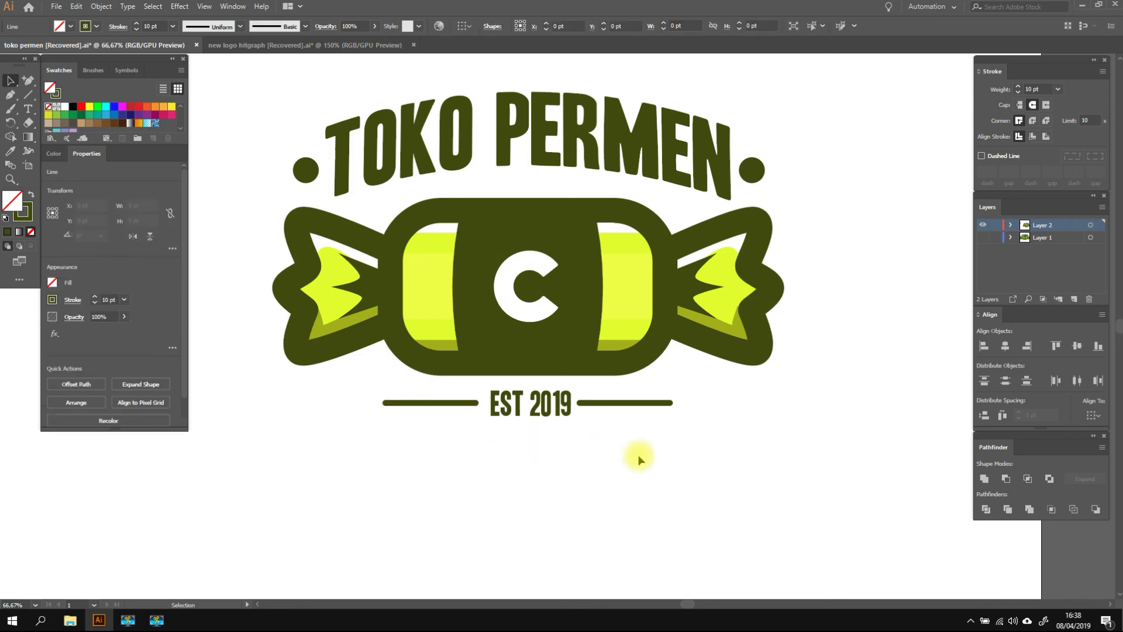
Nudge the line on the right of EST 2019 slightly outward to even the spacing.
click(613, 403)
key(Right)
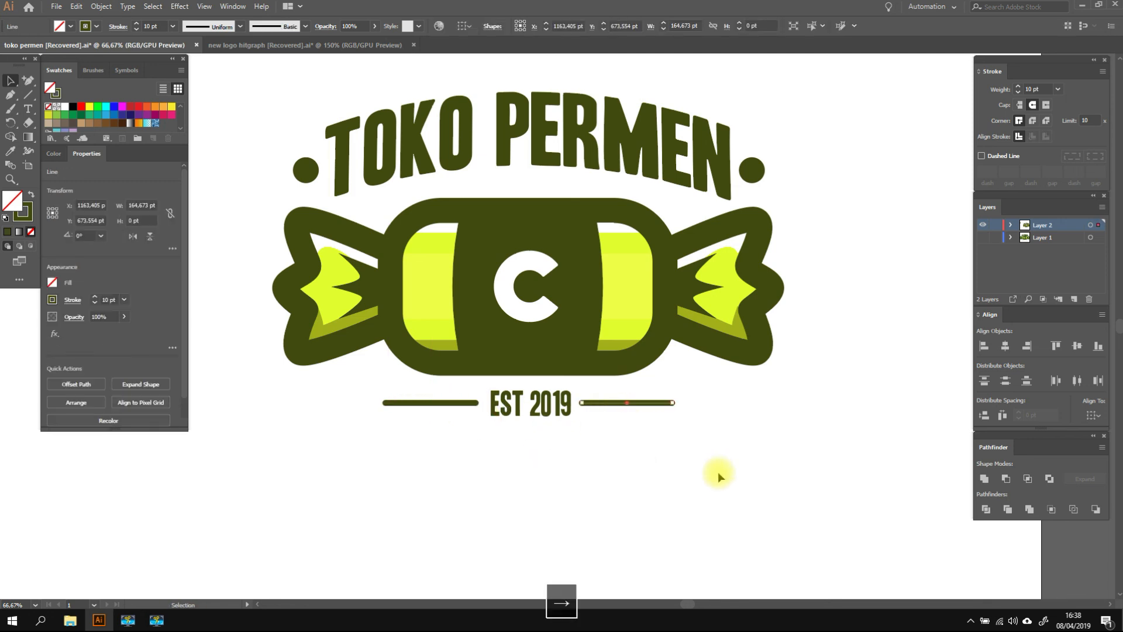
click(717, 472)
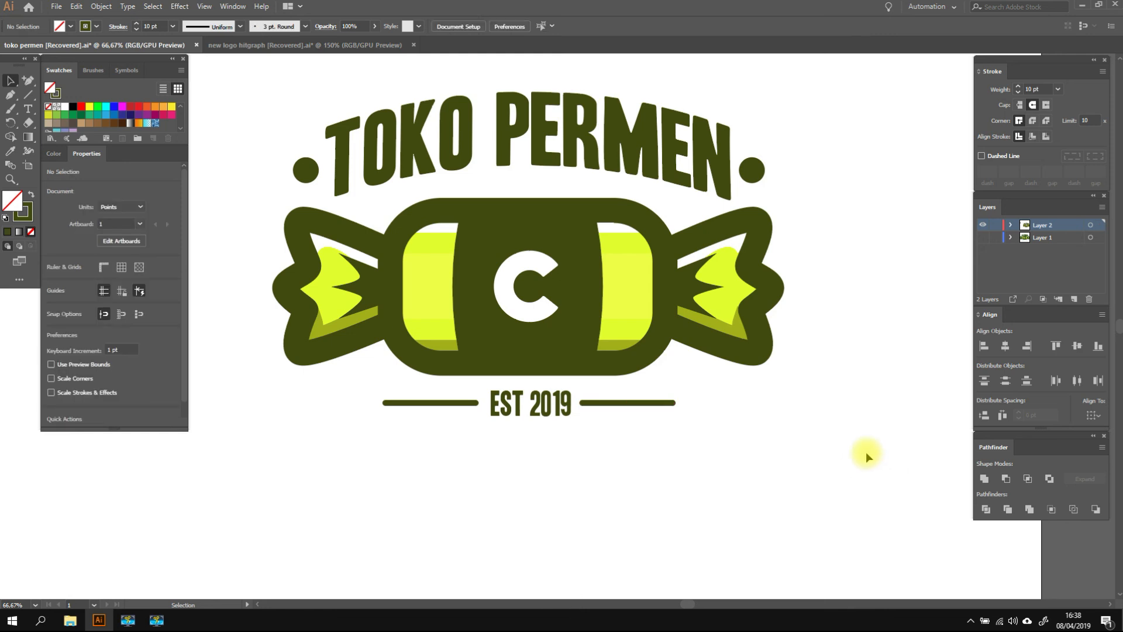